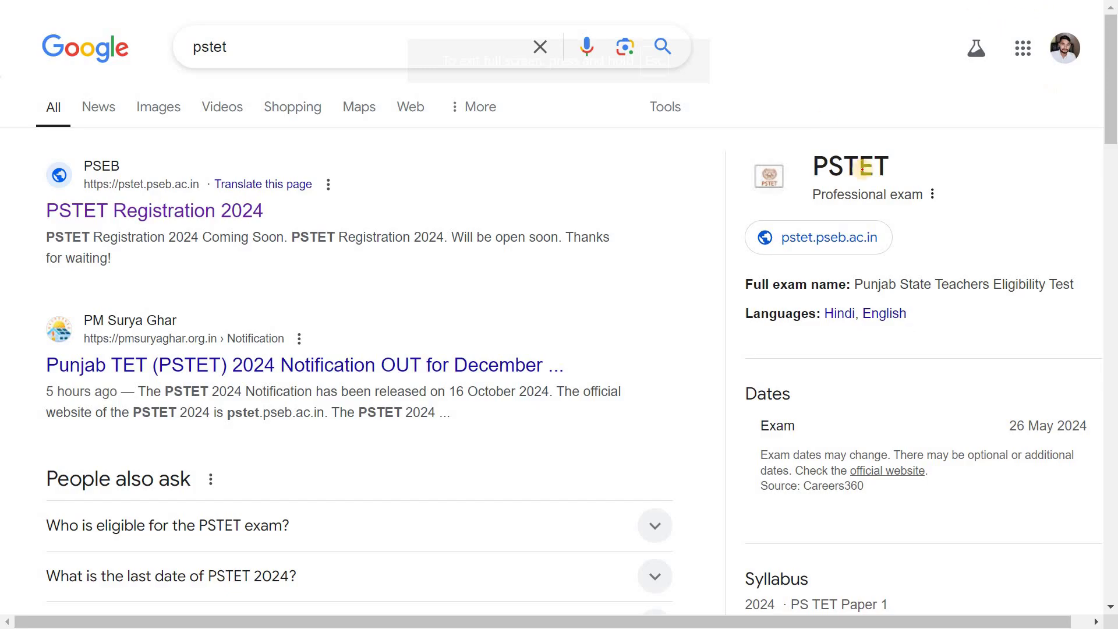
# - Circle the "pstet" search term and mark the PSTET Registration 2024 result in red pen
pyautogui.moveTo(940, 114); pyautogui.dragTo(945, 142)
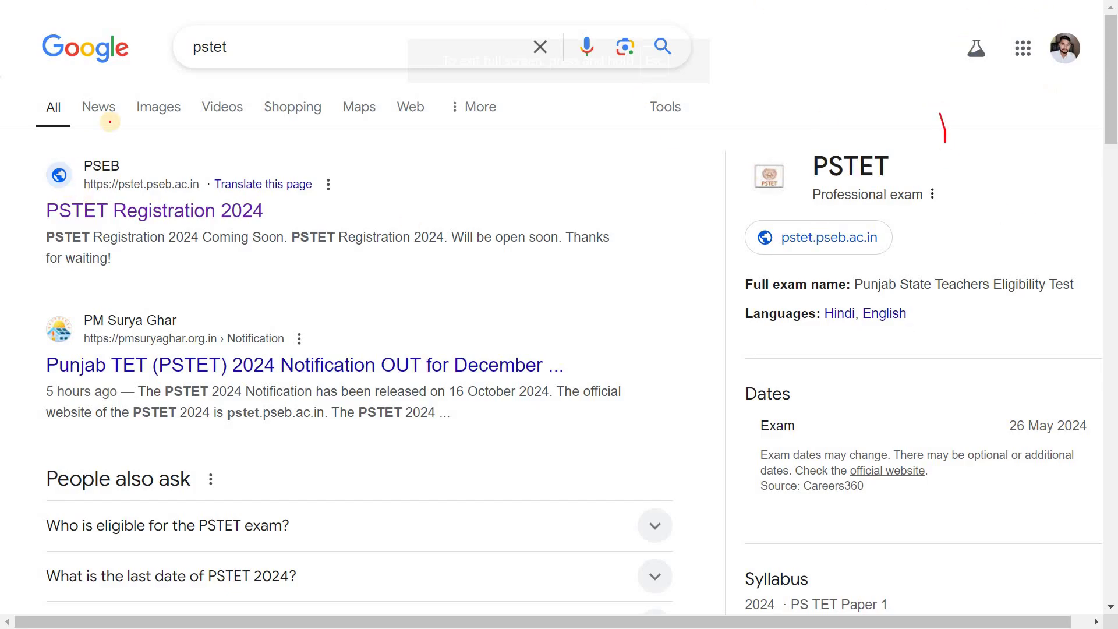
pyautogui.moveTo(194, 36); pyautogui.dragTo(184, 90)
pyautogui.moveTo(248, 24); pyautogui.dragTo(192, 58)
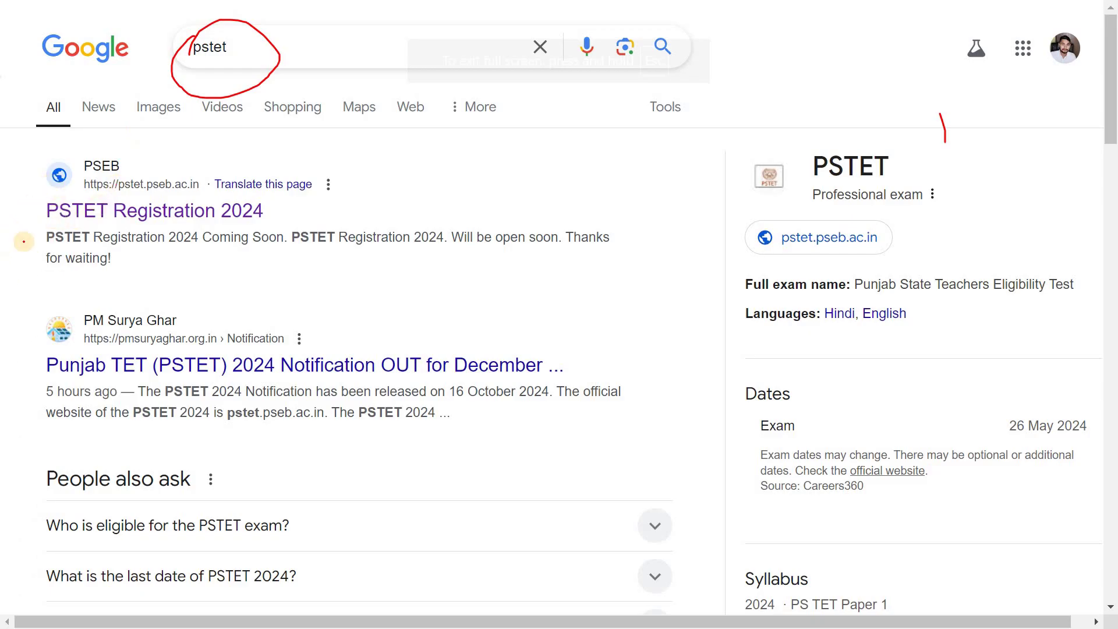
pyautogui.moveTo(41, 196); pyautogui.dragTo(38, 225)
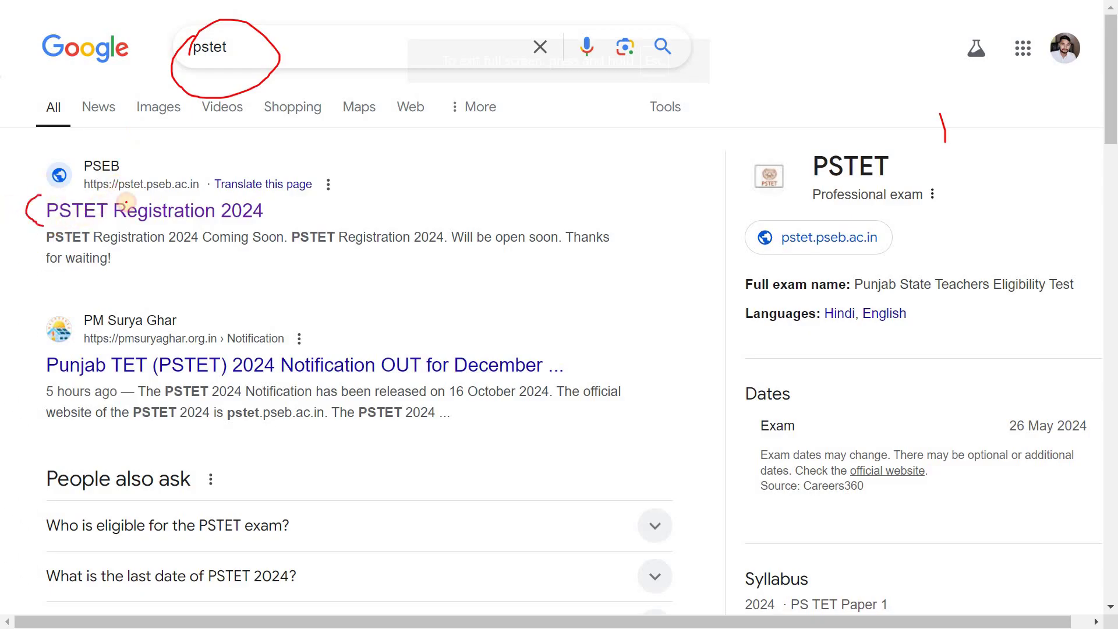
pyautogui.moveTo(124, 199); pyautogui.dragTo(197, 200)
pyautogui.moveTo(75, 196); pyautogui.dragTo(34, 200)
pyautogui.moveTo(100, 235)
pyautogui.mouseDown()
pyautogui.moveTo(182, 240)
pyautogui.moveTo(269, 201)
pyautogui.moveTo(106, 179)
pyautogui.mouseUp()
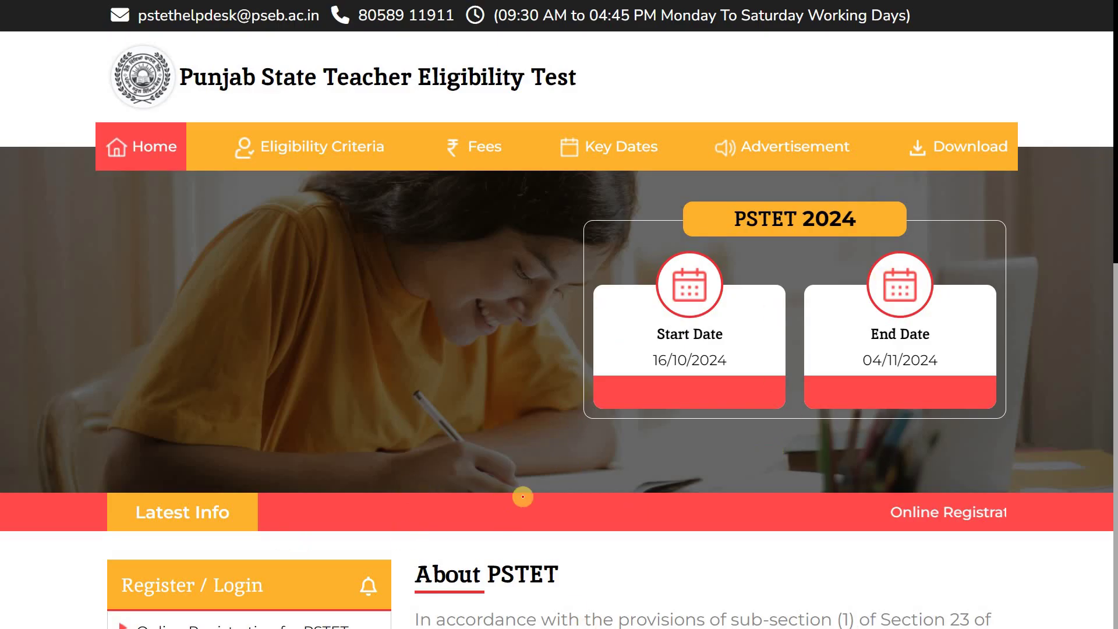
# - Circle the Register / Login heading on the PSTET home page in red pen
pyautogui.scroll(-8, 522, 496)
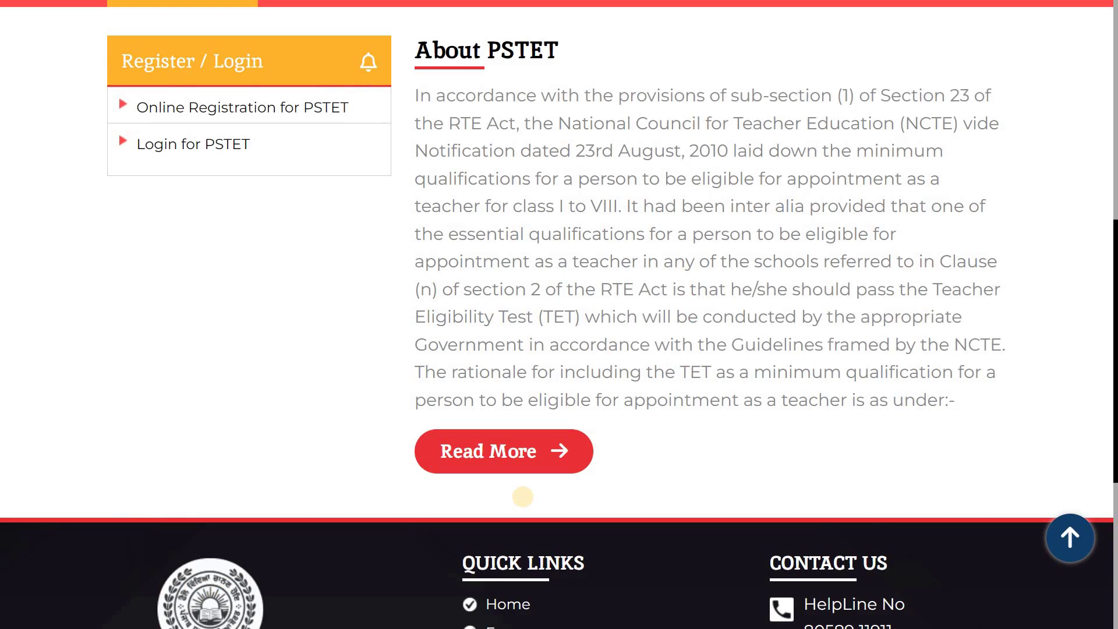
pyautogui.scroll(8, 522, 496)
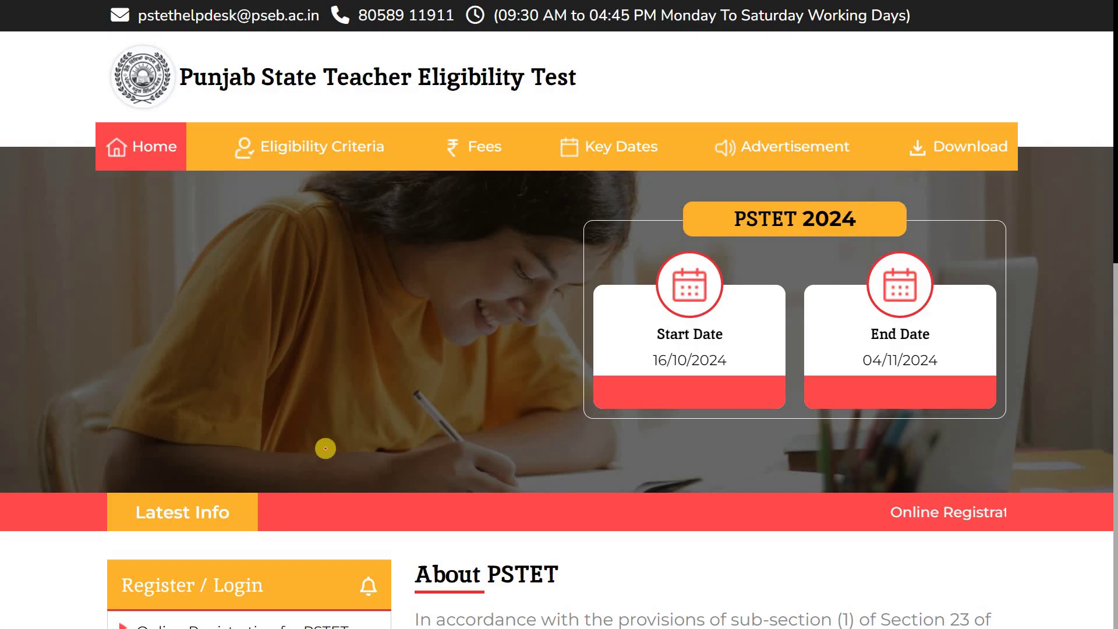
pyautogui.moveTo(82, 600); pyautogui.dragTo(164, 615)
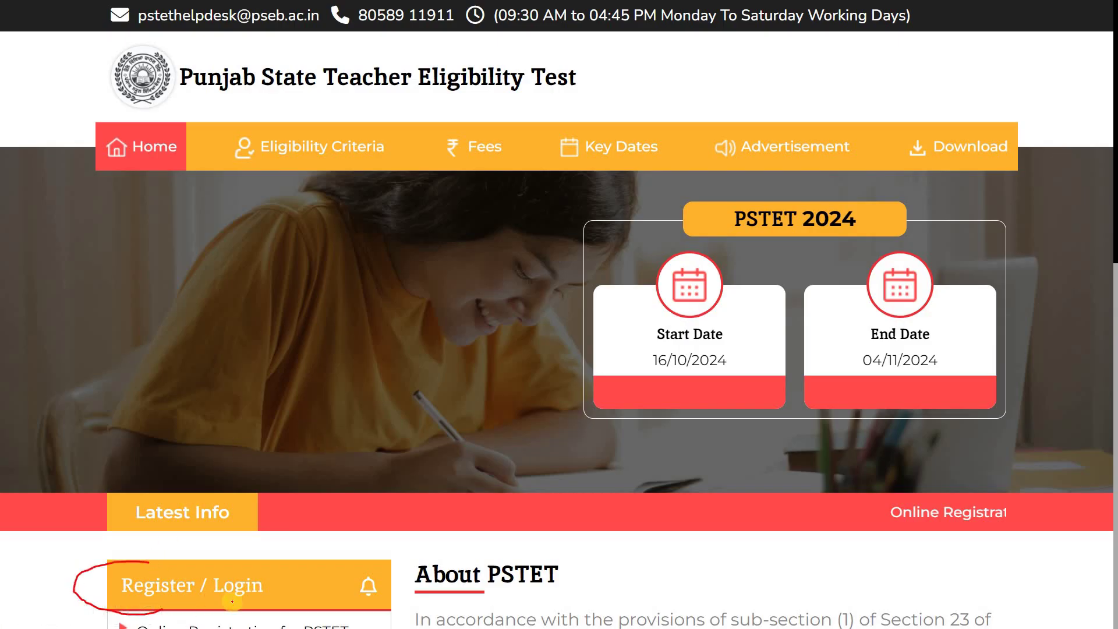
# - Circle the Login for PSTET and Online Registration for PSTET links in red, and go to the application instructions page
pyautogui.press('Right')
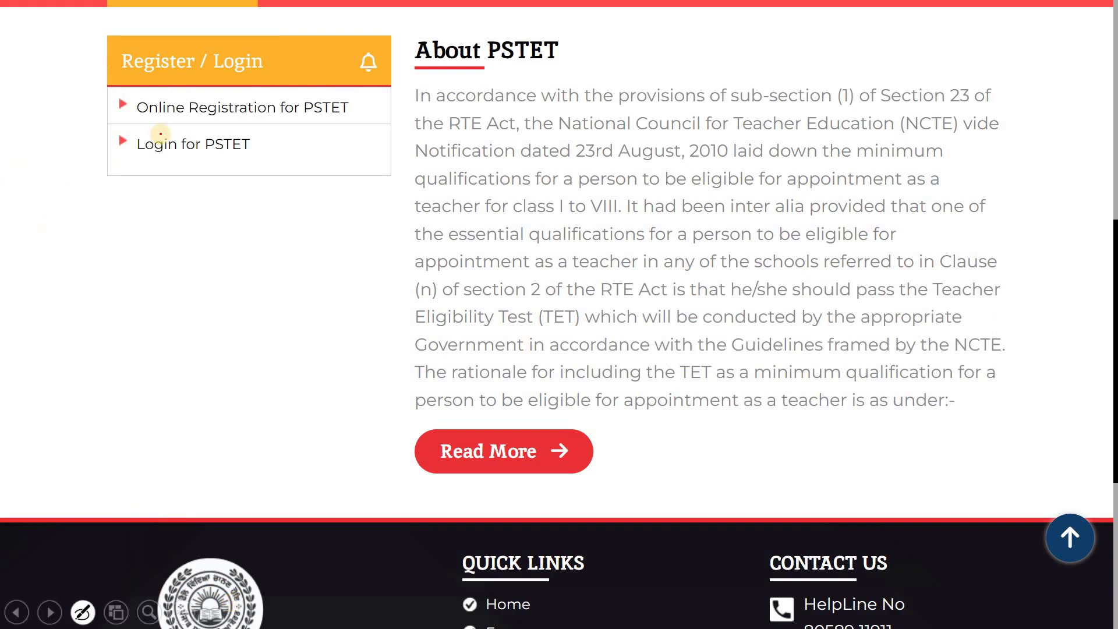
pyautogui.moveTo(150, 133)
pyautogui.mouseDown()
pyautogui.moveTo(129, 170)
pyautogui.moveTo(270, 162)
pyautogui.moveTo(233, 153)
pyautogui.mouseUp()
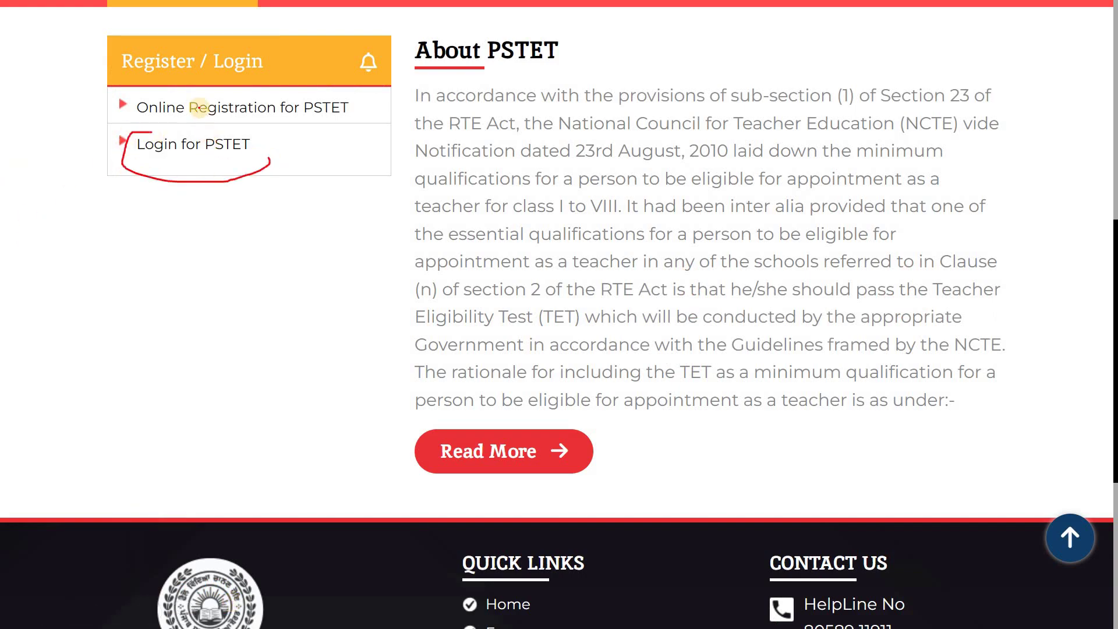
pyautogui.moveTo(185, 86)
pyautogui.mouseDown()
pyautogui.moveTo(138, 121)
pyautogui.moveTo(225, 135)
pyautogui.mouseUp()
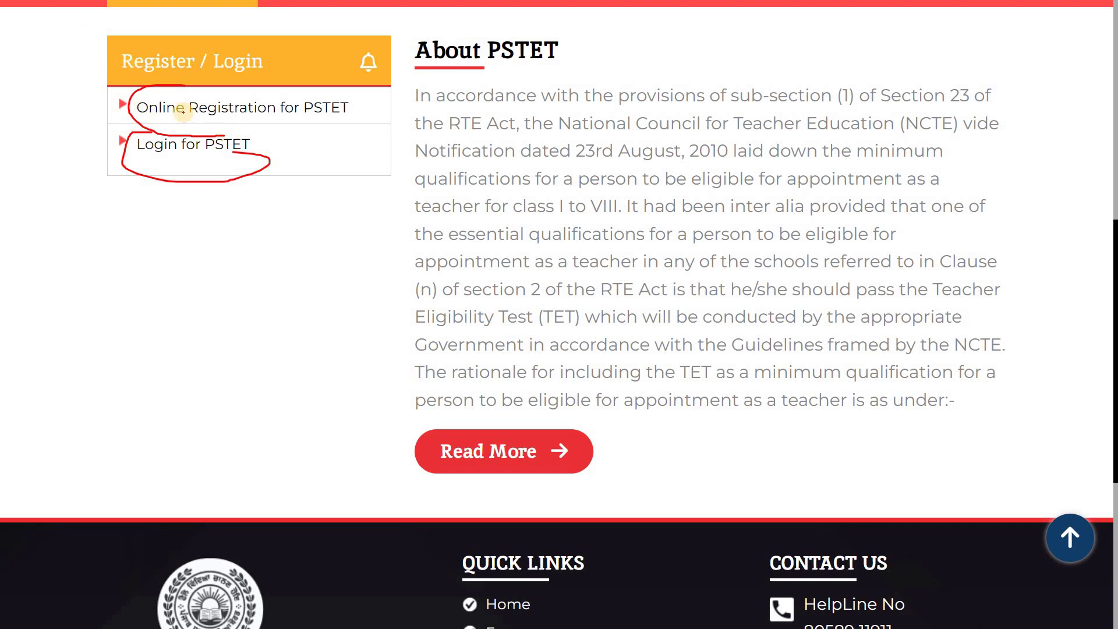
pyautogui.moveTo(153, 122)
pyautogui.mouseDown()
pyautogui.moveTo(306, 123)
pyautogui.moveTo(300, 91)
pyautogui.moveTo(193, 87)
pyautogui.moveTo(140, 113)
pyautogui.moveTo(236, 116)
pyautogui.mouseUp()
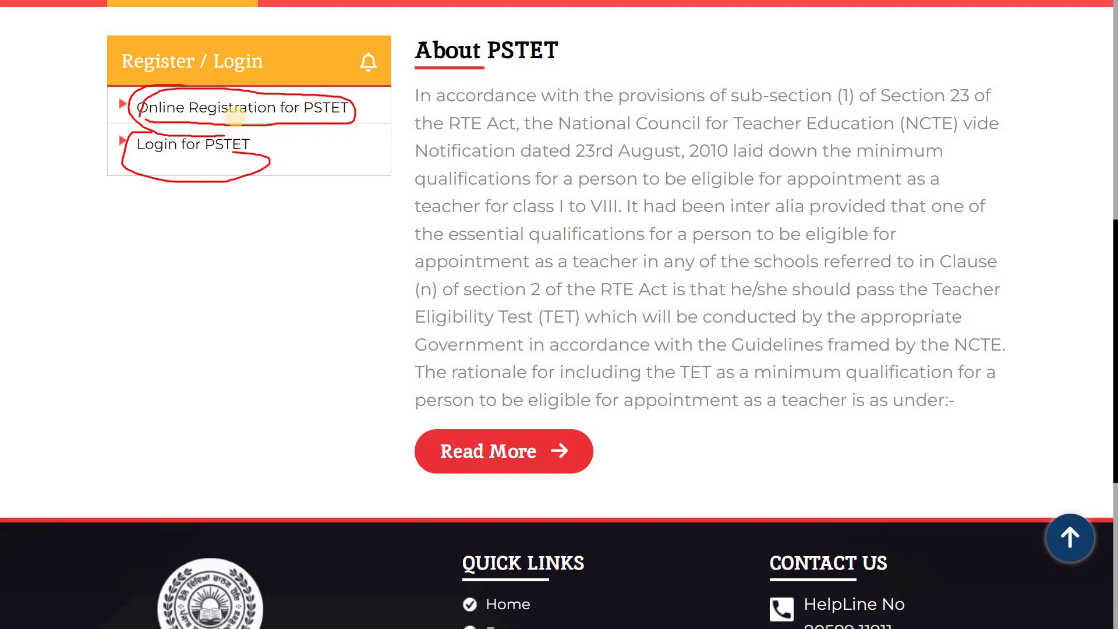
pyautogui.click(236, 116)
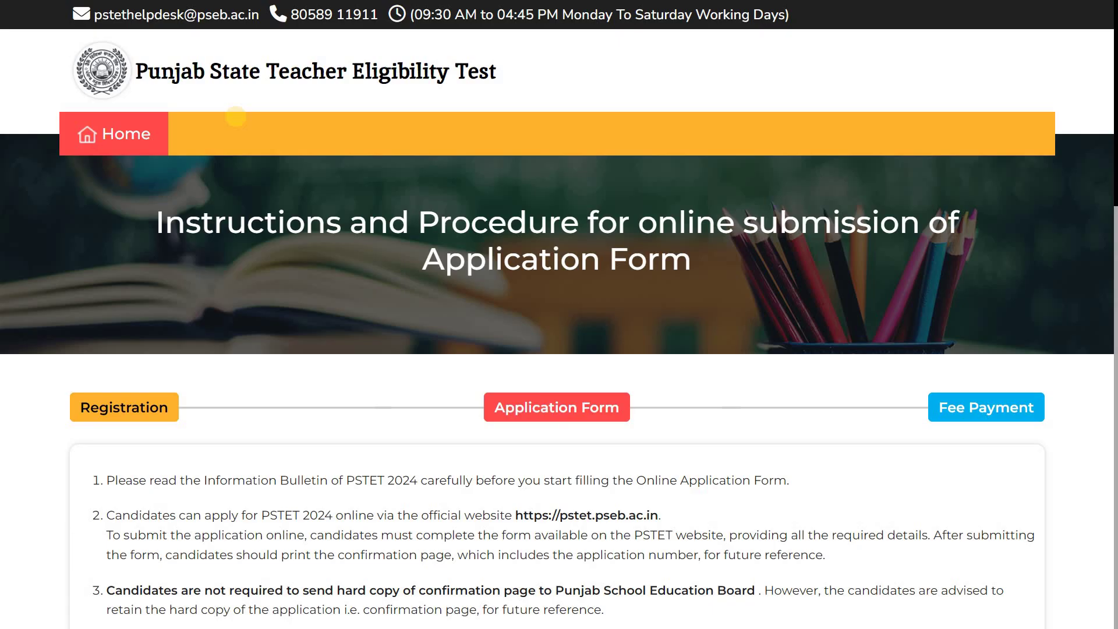
# - Mark the agreement checkbox and circle "Click here to Proceed" below the instructions, and go to the registration form
pyautogui.scroll(-12, 235, 117)
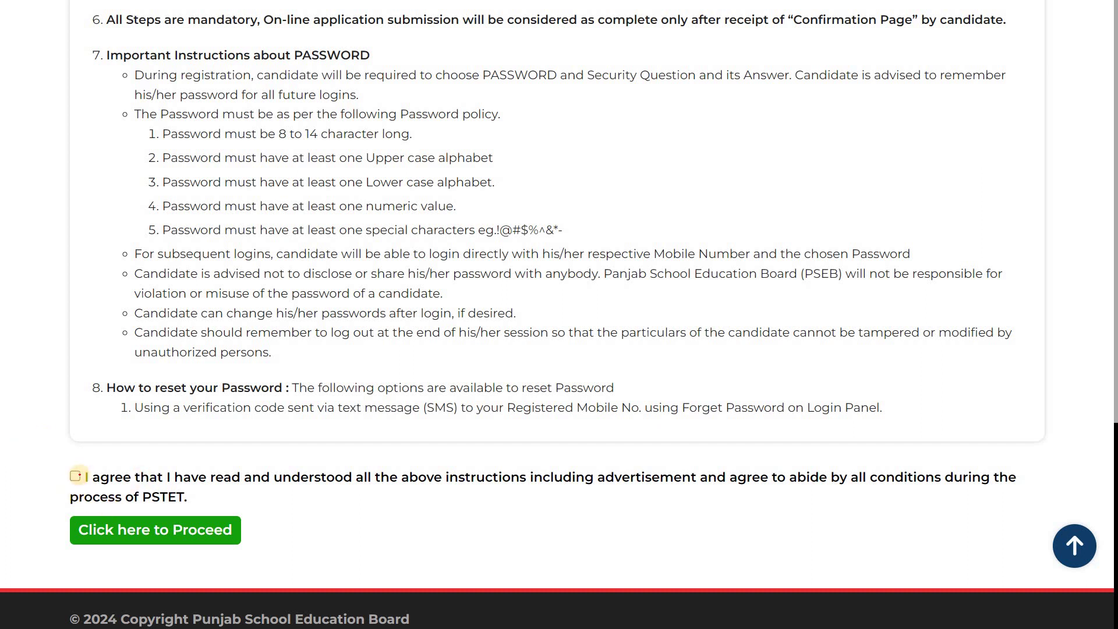
pyautogui.click(75, 477)
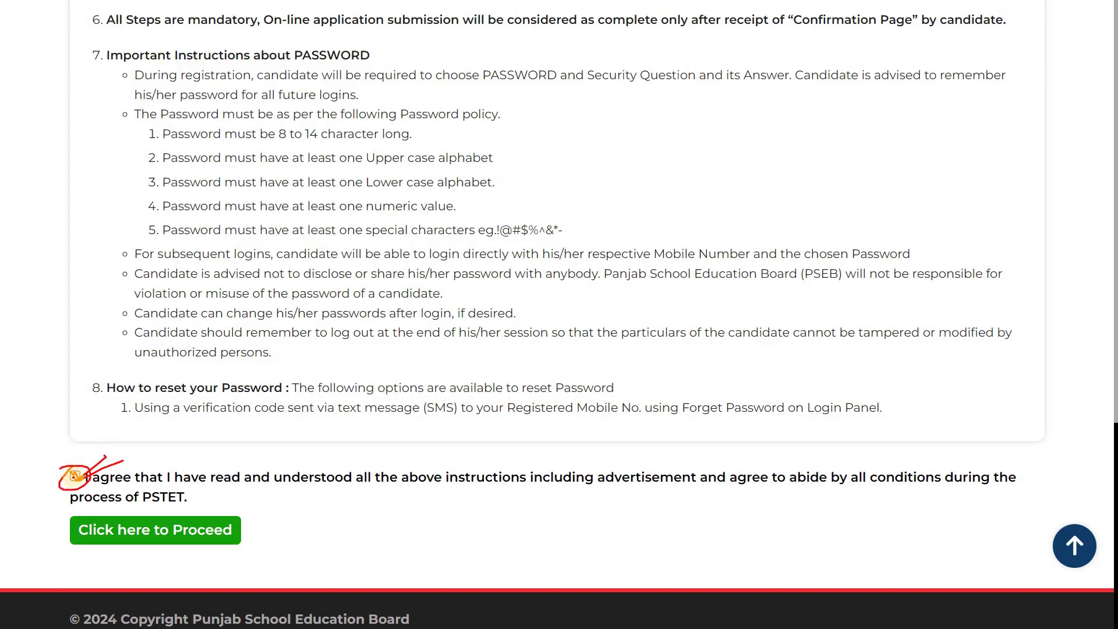
pyautogui.moveTo(96, 515)
pyautogui.mouseDown()
pyautogui.moveTo(78, 516)
pyautogui.moveTo(74, 545)
pyautogui.moveTo(191, 566)
pyautogui.moveTo(233, 514)
pyautogui.moveTo(82, 510)
pyautogui.mouseUp()
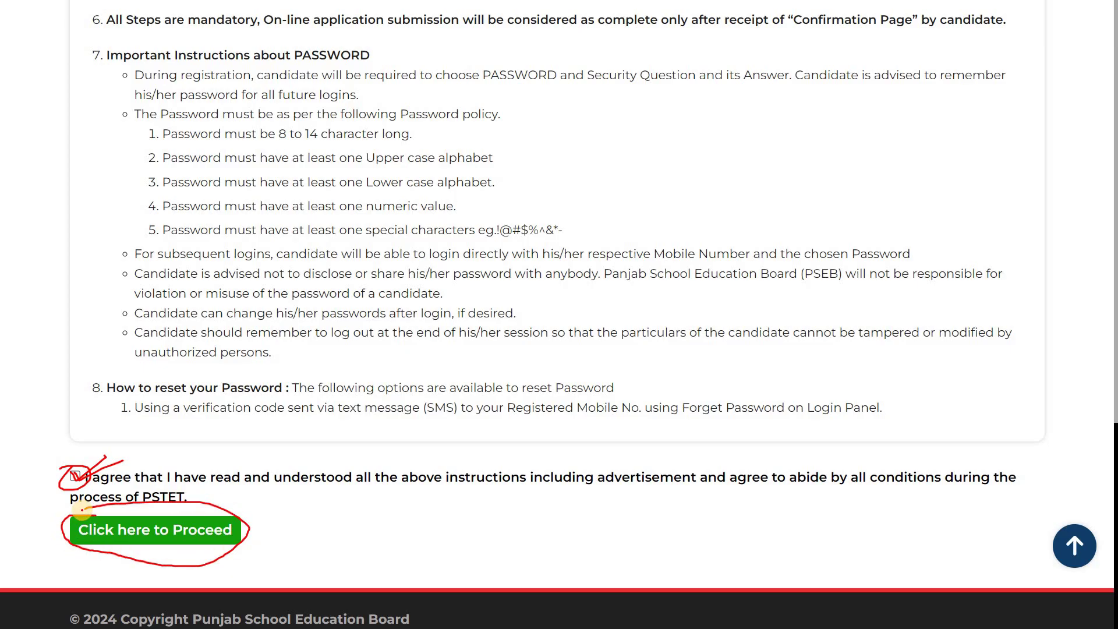
pyautogui.click(84, 518)
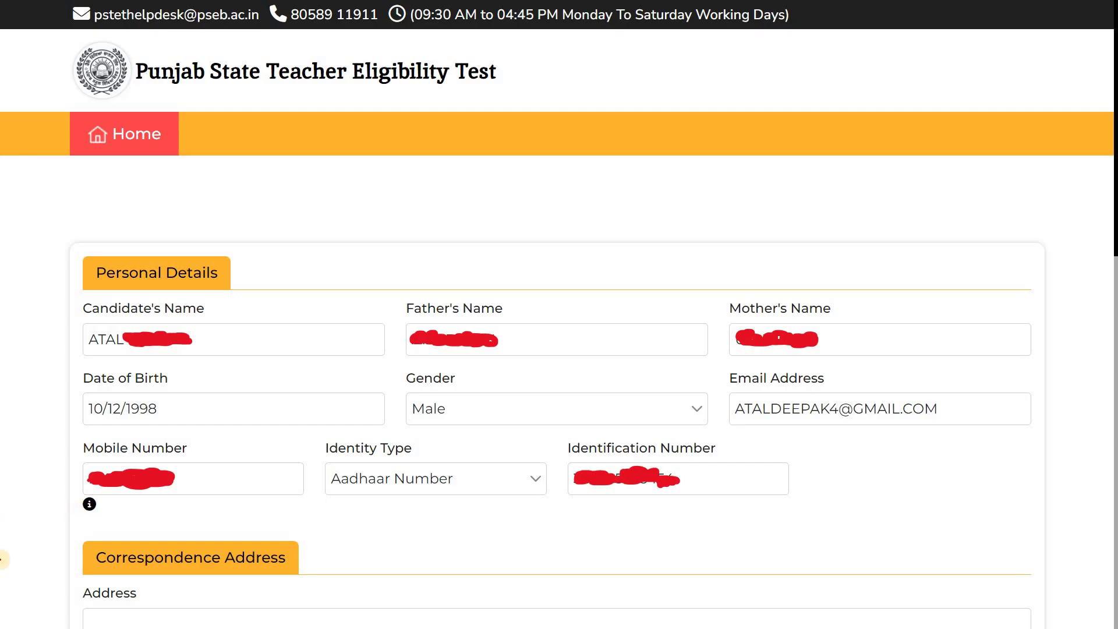
# - Mark the candidate's, father's and mother's name fields and underline the date of birth in red pen
pyautogui.moveTo(99, 360); pyautogui.dragTo(152, 357)
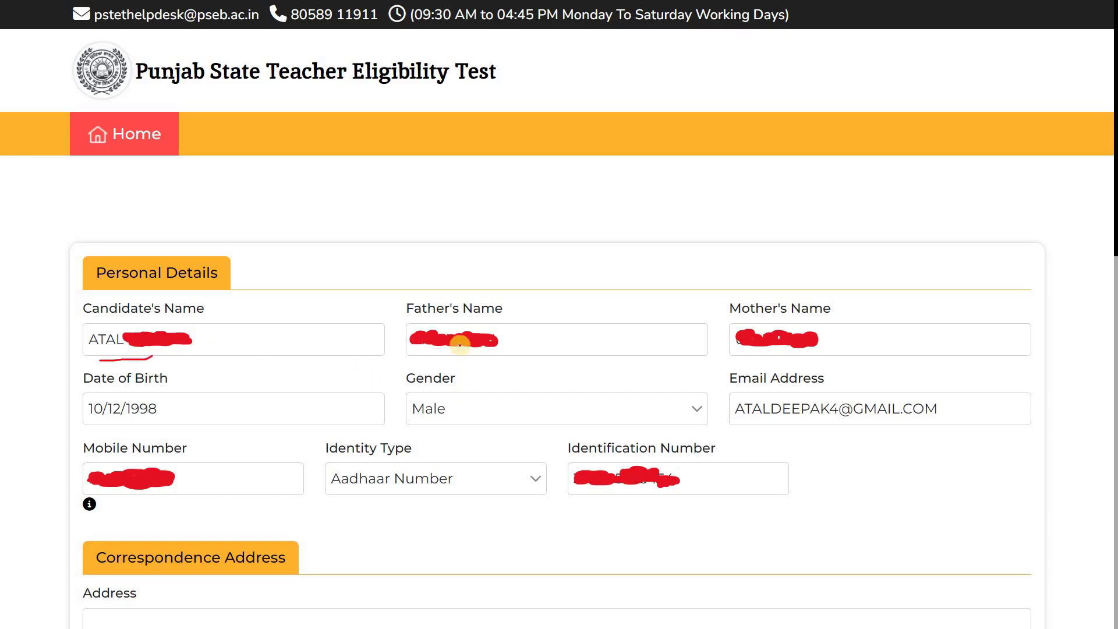
pyautogui.moveTo(414, 327); pyautogui.dragTo(425, 352)
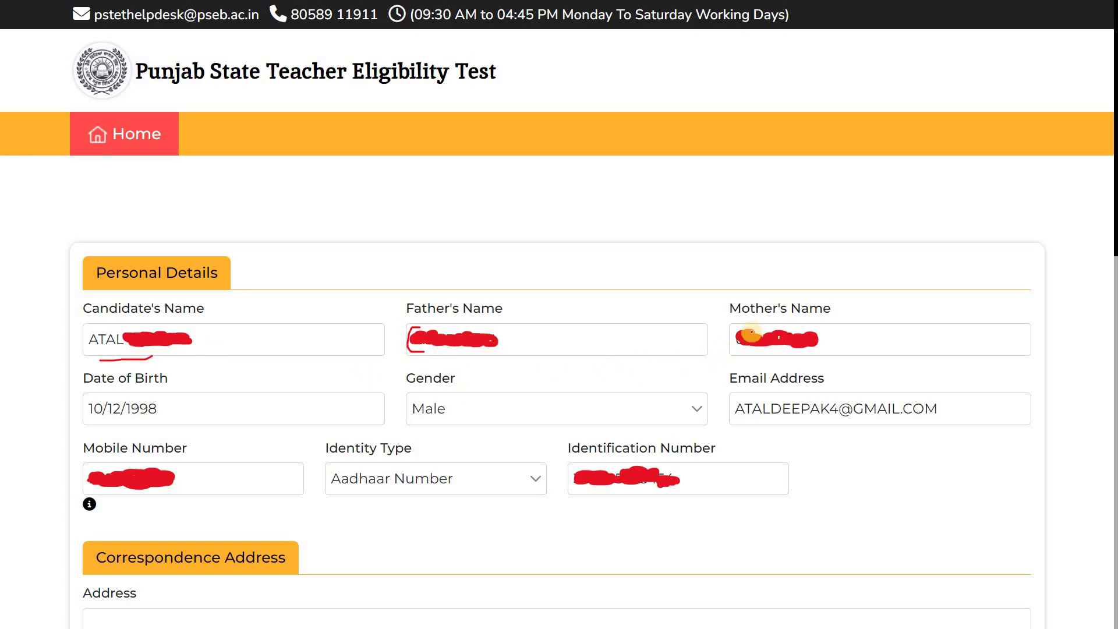
pyautogui.moveTo(722, 323); pyautogui.dragTo(737, 348)
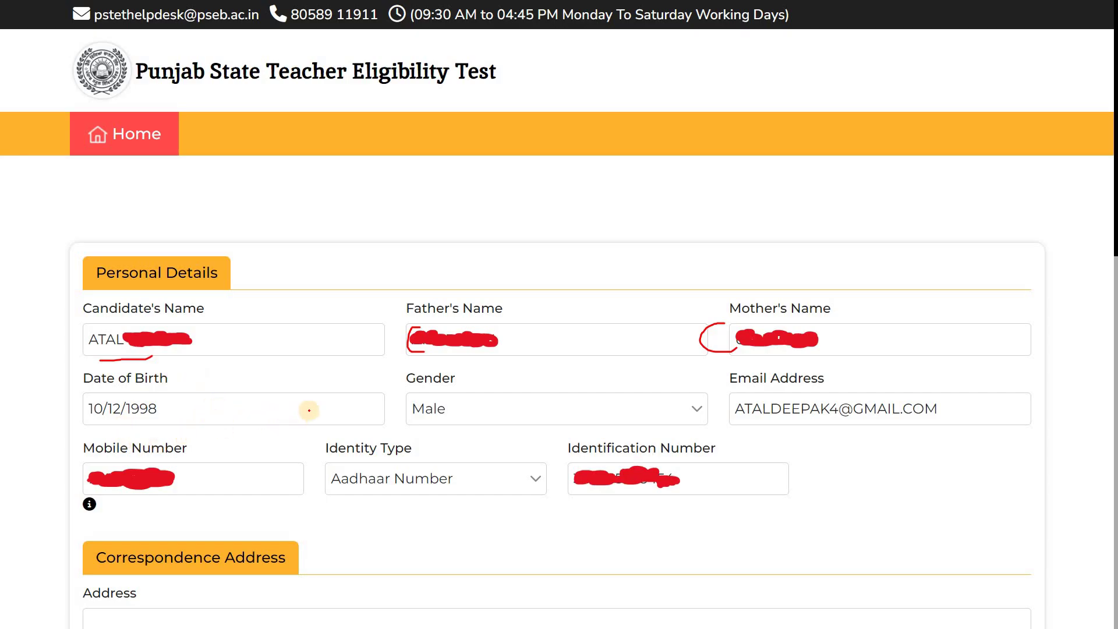
pyautogui.click(86, 427)
pyautogui.moveTo(121, 427); pyautogui.dragTo(131, 426)
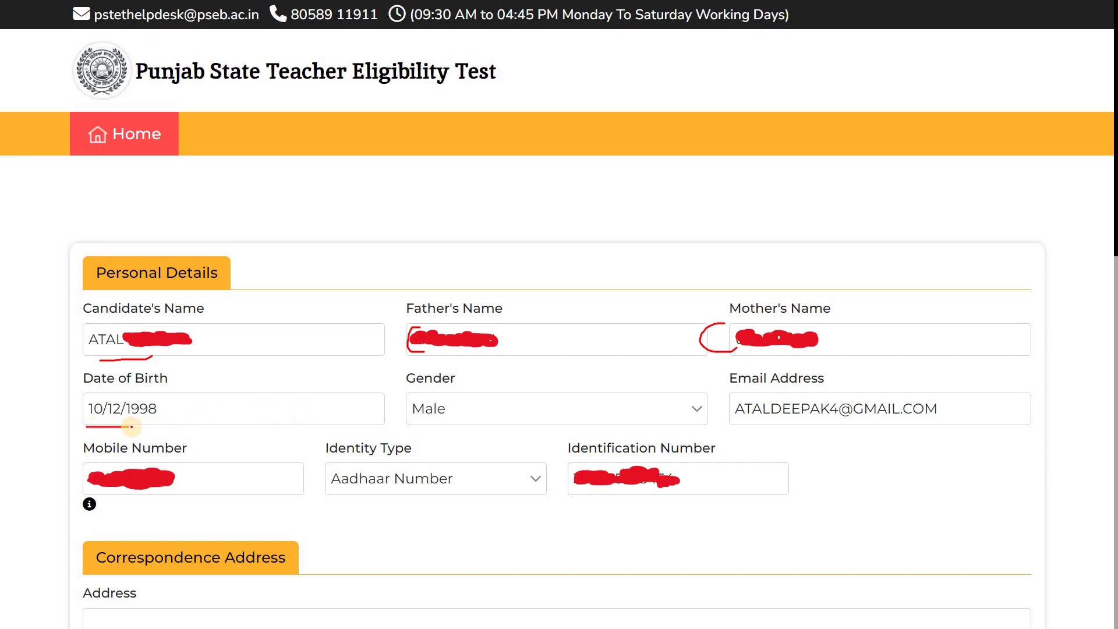
# - Mark the Gender, Email Address, Mobile Number and Identity Type fields in red pen
pyautogui.moveTo(444, 387); pyautogui.dragTo(436, 387)
pyautogui.moveTo(392, 416); pyautogui.dragTo(449, 433)
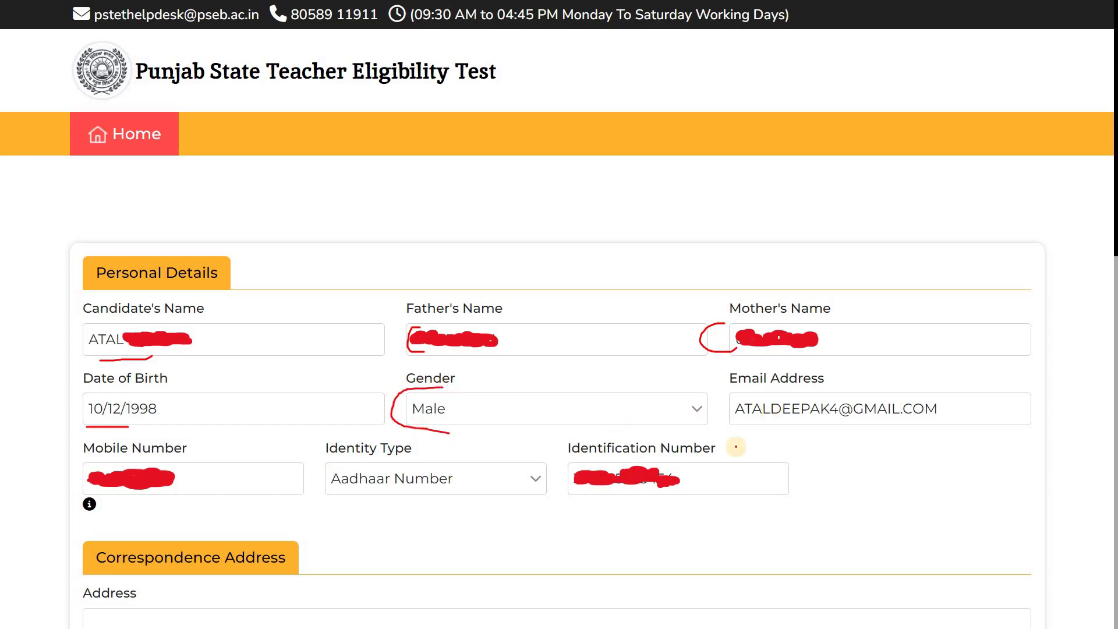
pyautogui.moveTo(817, 396)
pyautogui.mouseDown()
pyautogui.moveTo(741, 392)
pyautogui.moveTo(736, 425)
pyautogui.moveTo(828, 423)
pyautogui.mouseUp()
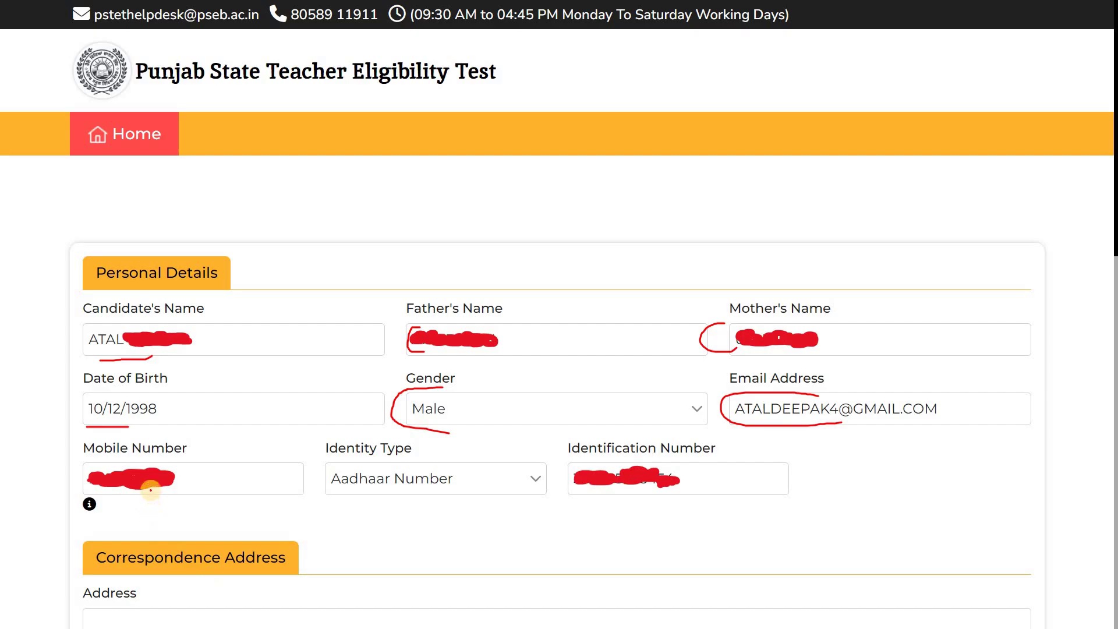
pyautogui.moveTo(114, 468); pyautogui.dragTo(88, 485)
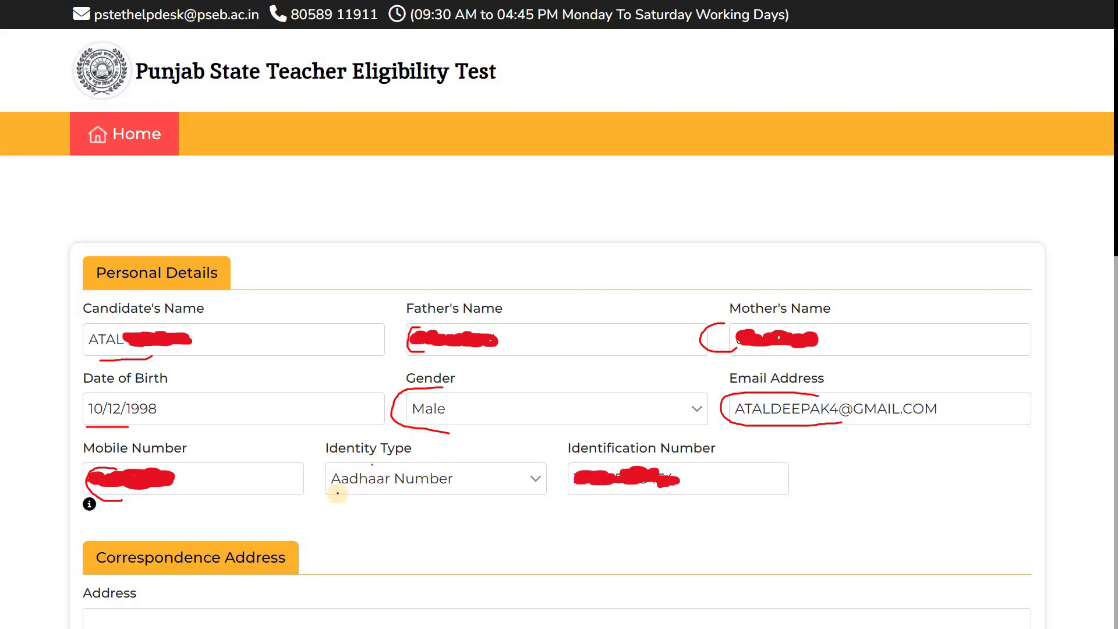
pyautogui.moveTo(358, 466); pyautogui.dragTo(312, 482)
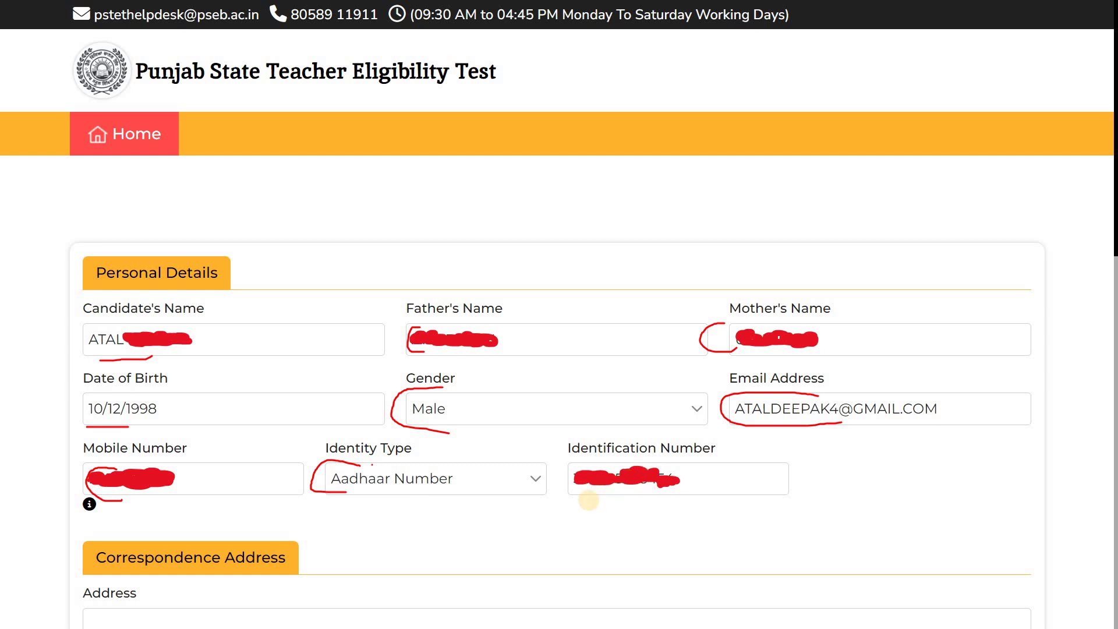
# - Draw a tick on Same as Correspondence Address and mark the correspondence address, state, district, tehsil and pin code fields
pyautogui.scroll(-8, 588, 500)
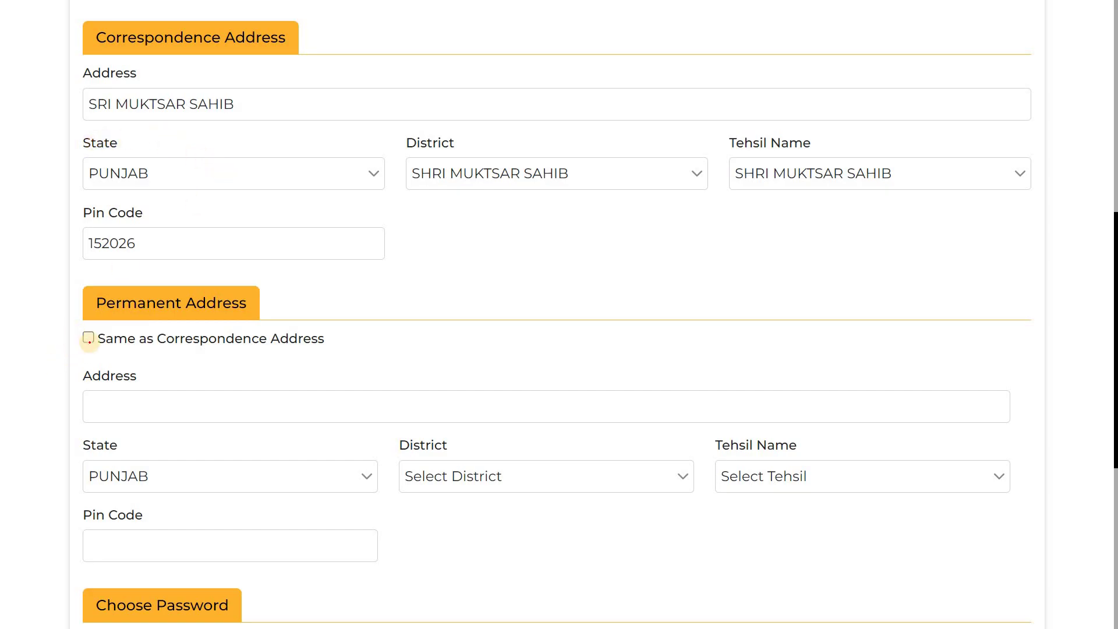
pyautogui.moveTo(84, 336)
pyautogui.mouseDown()
pyautogui.moveTo(86, 346)
pyautogui.moveTo(121, 325)
pyautogui.mouseUp()
pyautogui.moveTo(128, 133); pyautogui.dragTo(230, 122)
pyautogui.moveTo(187, 176); pyautogui.dragTo(203, 176)
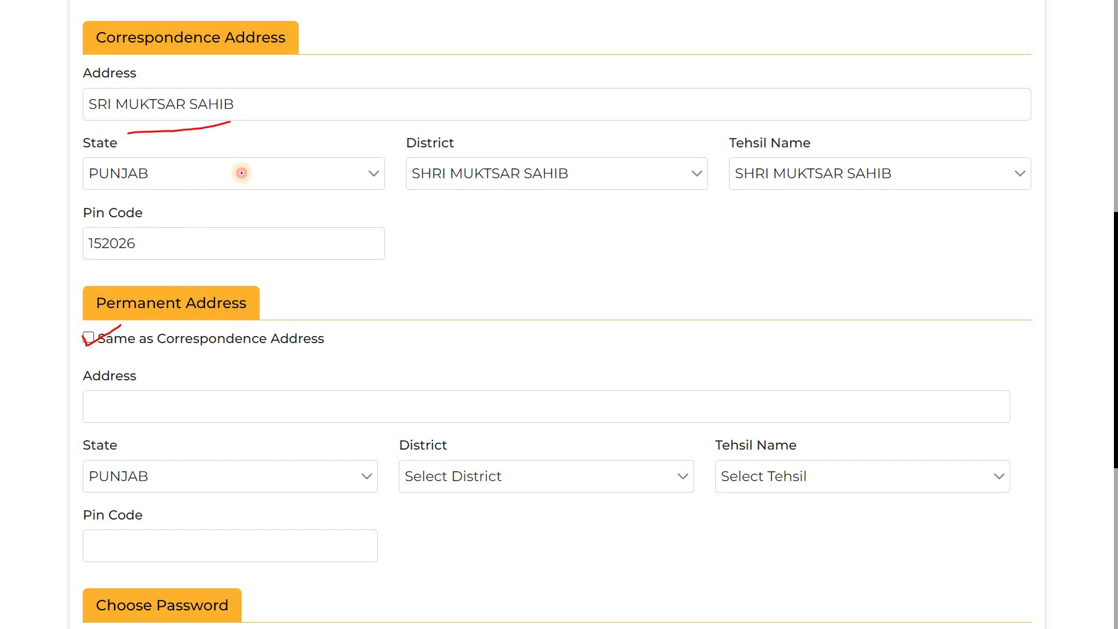
pyautogui.moveTo(445, 194); pyautogui.dragTo(529, 185)
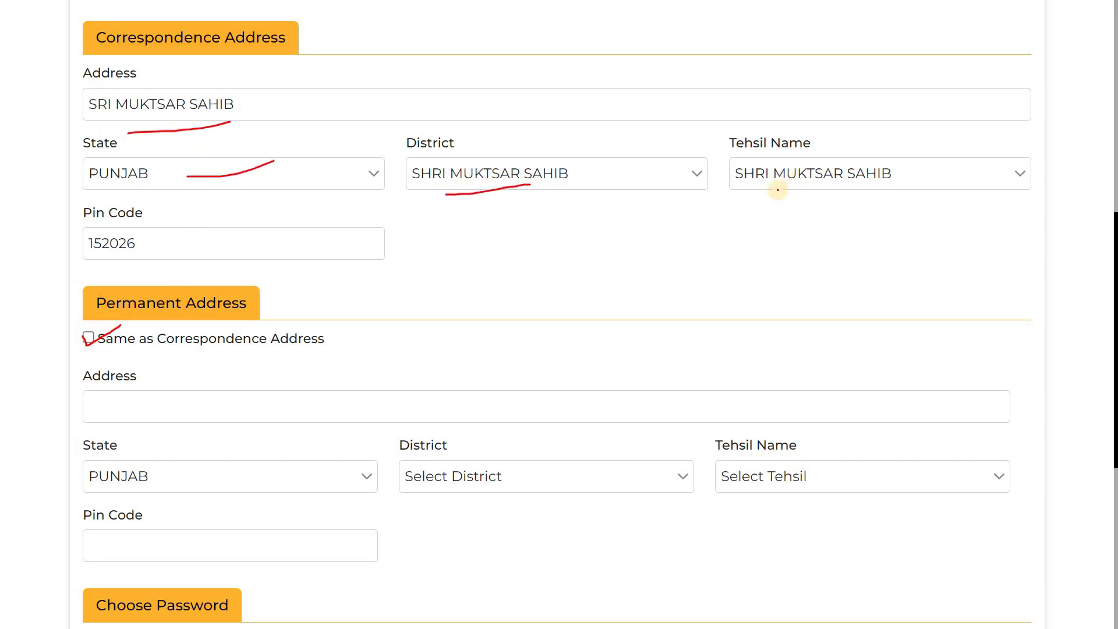
pyautogui.moveTo(745, 199); pyautogui.dragTo(865, 178)
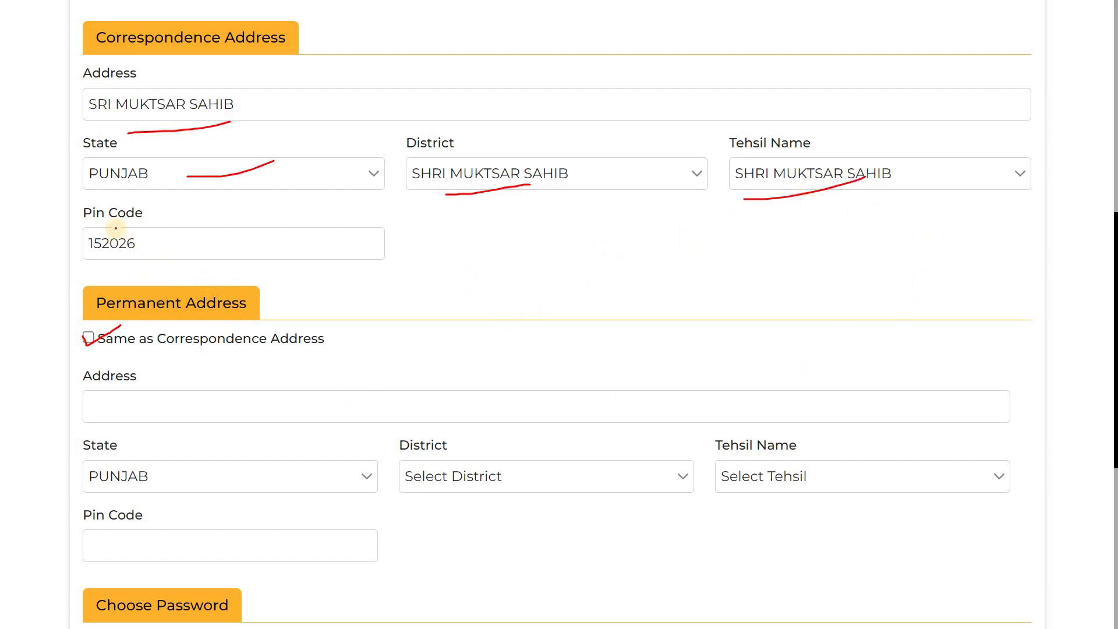
pyautogui.moveTo(115, 222)
pyautogui.mouseDown()
pyautogui.moveTo(79, 262)
pyautogui.moveTo(176, 270)
pyautogui.mouseUp()
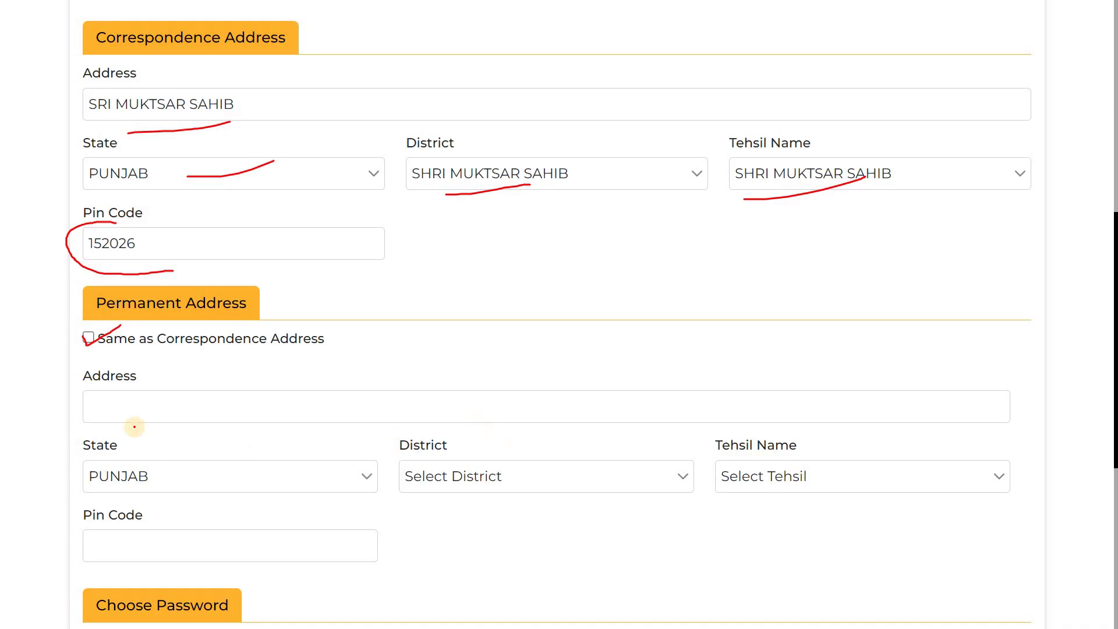
# - Circle the Permanent Address heading, show Same as Correspondence Address checked, and bracket the permanent address fields in red
pyautogui.moveTo(84, 290)
pyautogui.mouseDown()
pyautogui.moveTo(115, 328)
pyautogui.moveTo(245, 326)
pyautogui.mouseUp()
pyautogui.moveTo(251, 285); pyautogui.dragTo(138, 292)
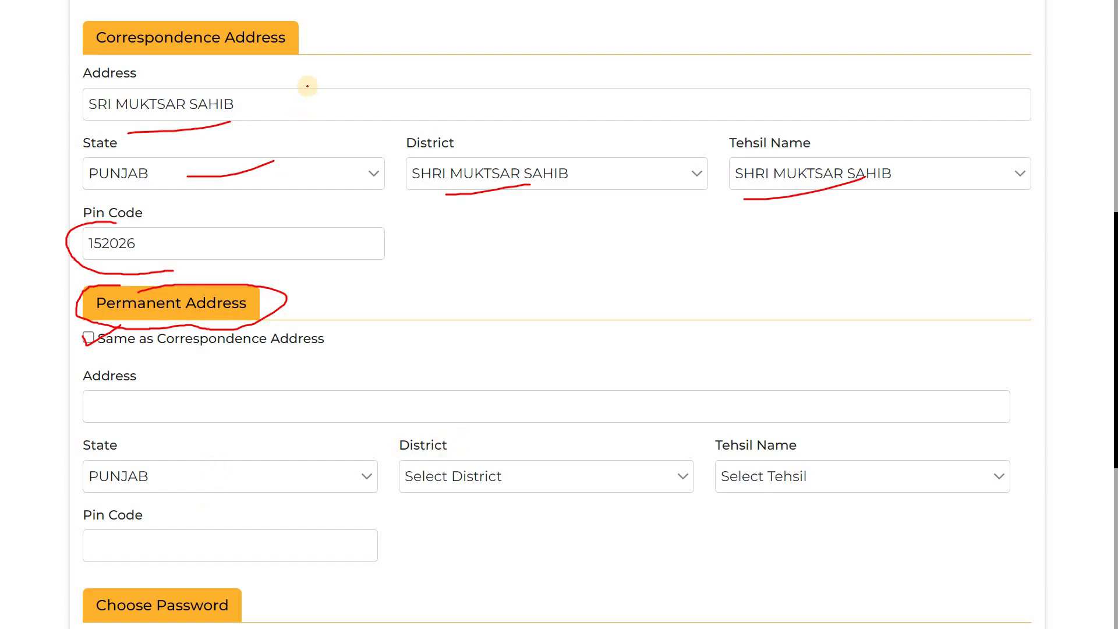
pyautogui.moveTo(295, 87); pyautogui.dragTo(325, 79)
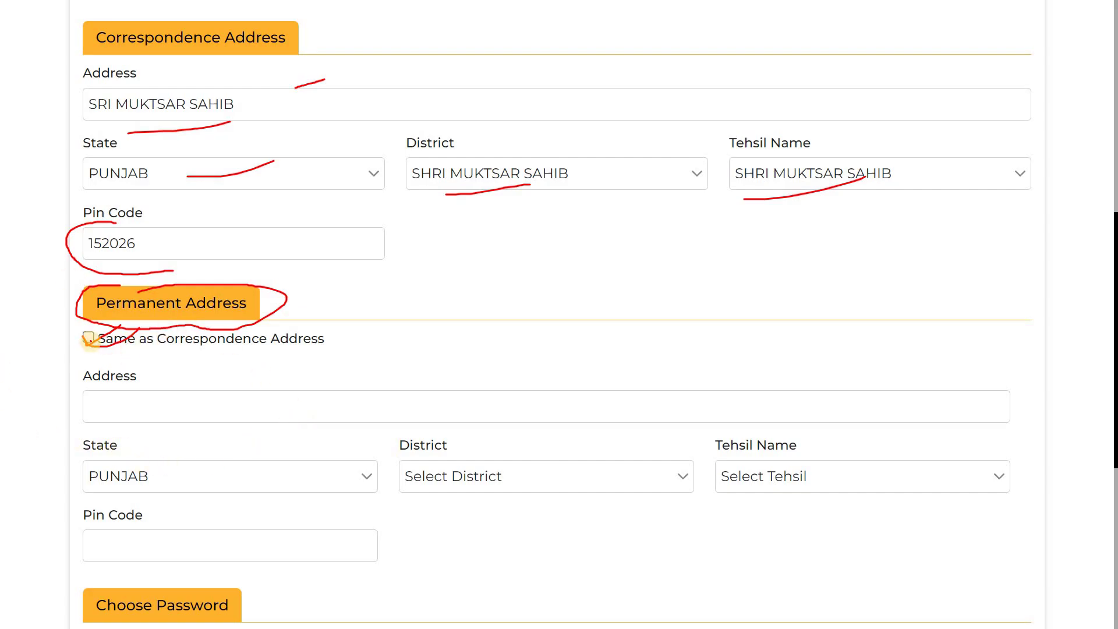
pyautogui.click(88, 338)
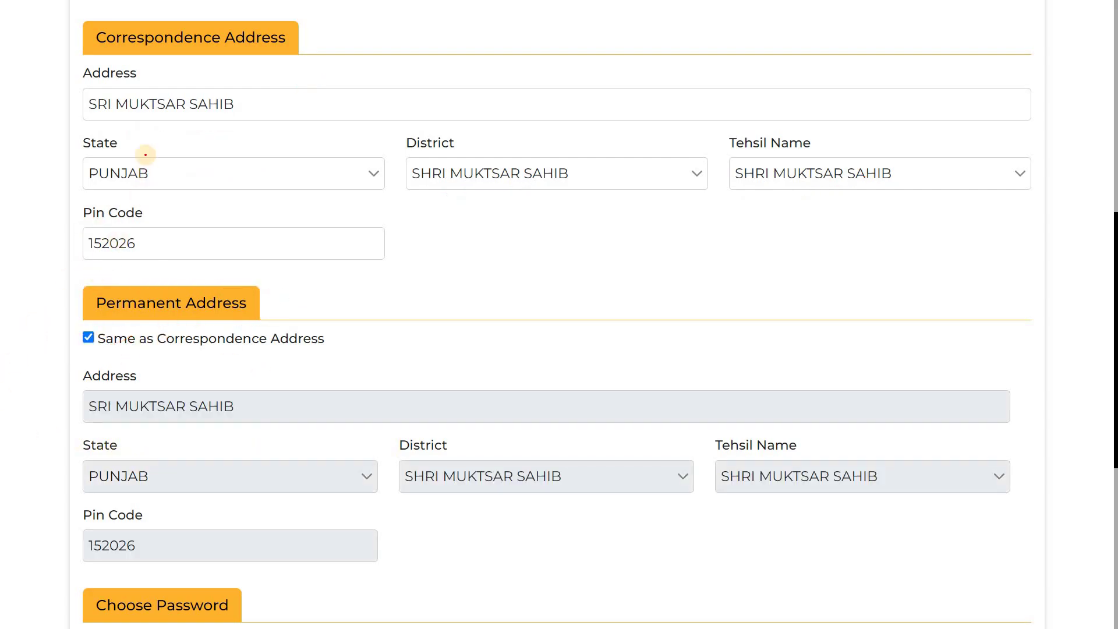
pyautogui.moveTo(137, 375)
pyautogui.mouseDown()
pyautogui.moveTo(37, 414)
pyautogui.moveTo(42, 515)
pyautogui.moveTo(112, 550)
pyautogui.mouseUp()
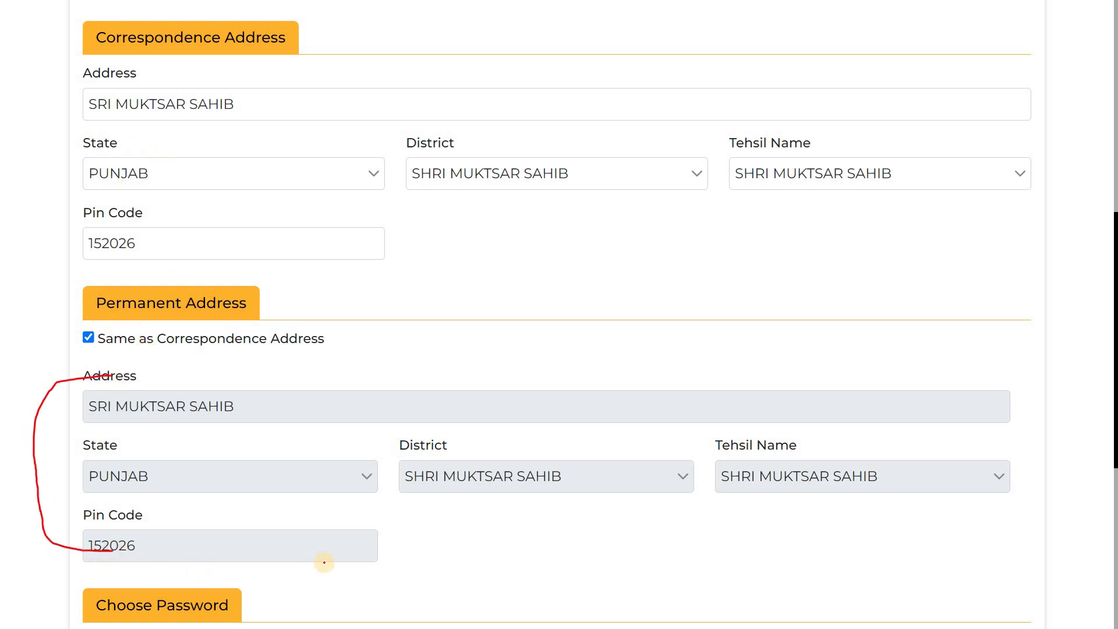
# - Handwrite a sample password in red pen above the Choose Password section and underline it
pyautogui.scroll(-6, 324, 562)
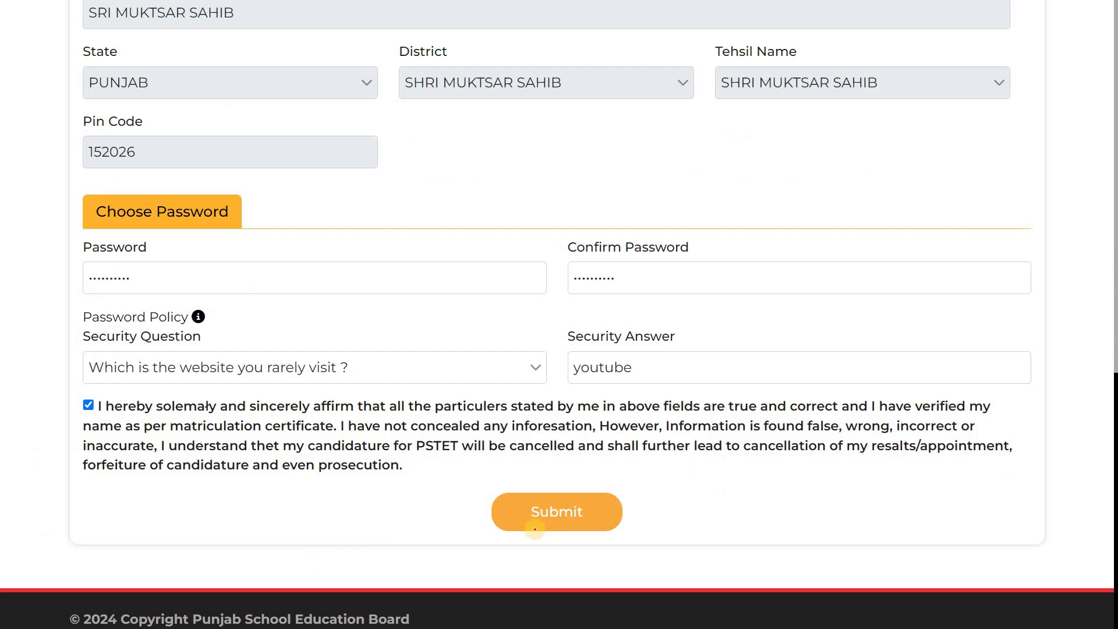
pyautogui.moveTo(8, 624)
pyautogui.moveTo(410, 187)
pyautogui.mouseDown()
pyautogui.moveTo(416, 156)
pyautogui.moveTo(432, 187)
pyautogui.mouseUp()
pyautogui.moveTo(410, 171)
pyautogui.mouseDown()
pyautogui.moveTo(467, 173)
pyautogui.moveTo(458, 157)
pyautogui.mouseUp()
pyautogui.moveTo(492, 147)
pyautogui.mouseDown()
pyautogui.moveTo(487, 169)
pyautogui.moveTo(510, 167)
pyautogui.moveTo(509, 129)
pyautogui.moveTo(531, 167)
pyautogui.mouseUp()
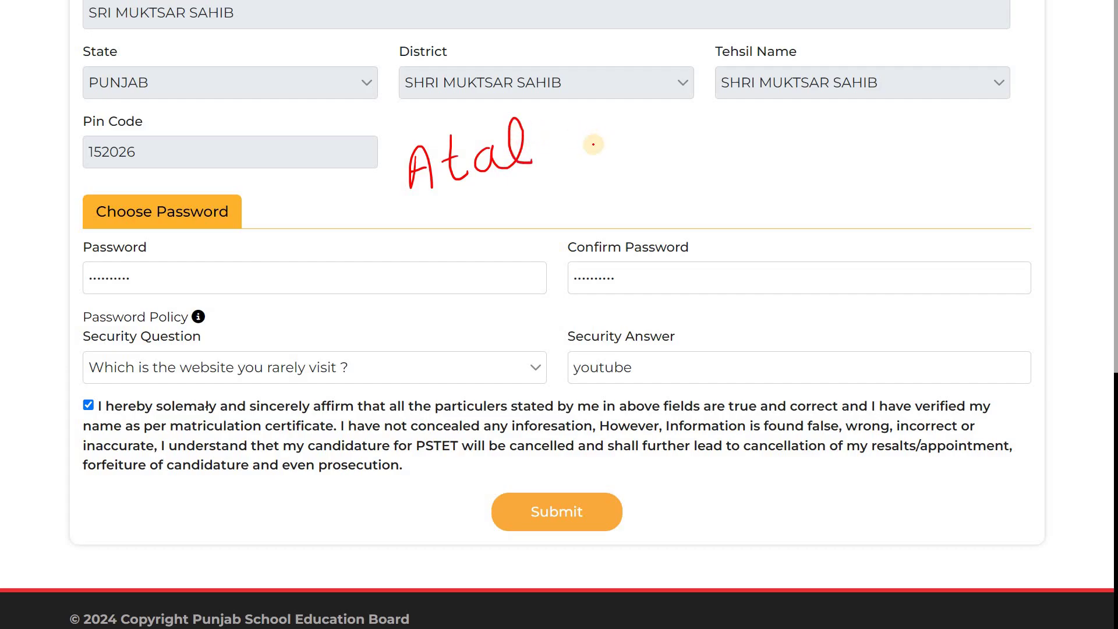
pyautogui.moveTo(583, 136)
pyautogui.mouseDown()
pyautogui.moveTo(597, 117)
pyautogui.moveTo(551, 162)
pyautogui.moveTo(601, 138)
pyautogui.moveTo(624, 153)
pyautogui.moveTo(656, 132)
pyautogui.moveTo(676, 156)
pyautogui.moveTo(720, 132)
pyautogui.moveTo(723, 155)
pyautogui.mouseUp()
pyautogui.moveTo(768, 124); pyautogui.dragTo(752, 156)
pyautogui.moveTo(419, 209)
pyautogui.mouseDown()
pyautogui.moveTo(639, 188)
pyautogui.moveTo(748, 194)
pyautogui.mouseUp()
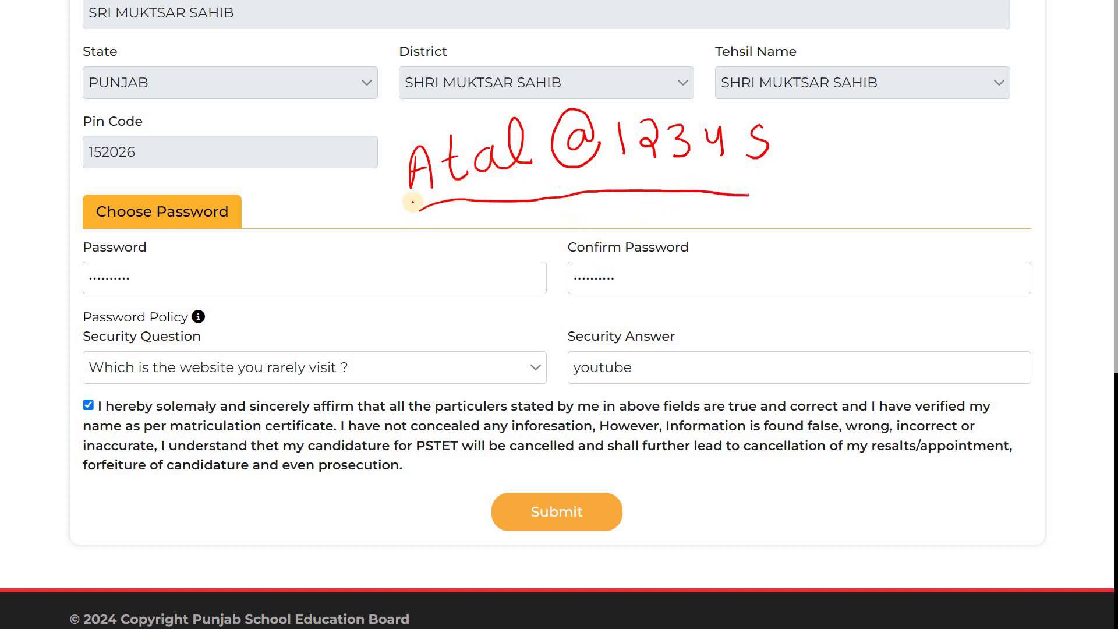
# - Underline the capital letter, lowercase letters, special character and digits of the handwritten sample password separately in red
pyautogui.moveTo(409, 208); pyautogui.dragTo(488, 190)
pyautogui.click(563, 179)
pyautogui.moveTo(670, 172); pyautogui.dragTo(608, 174)
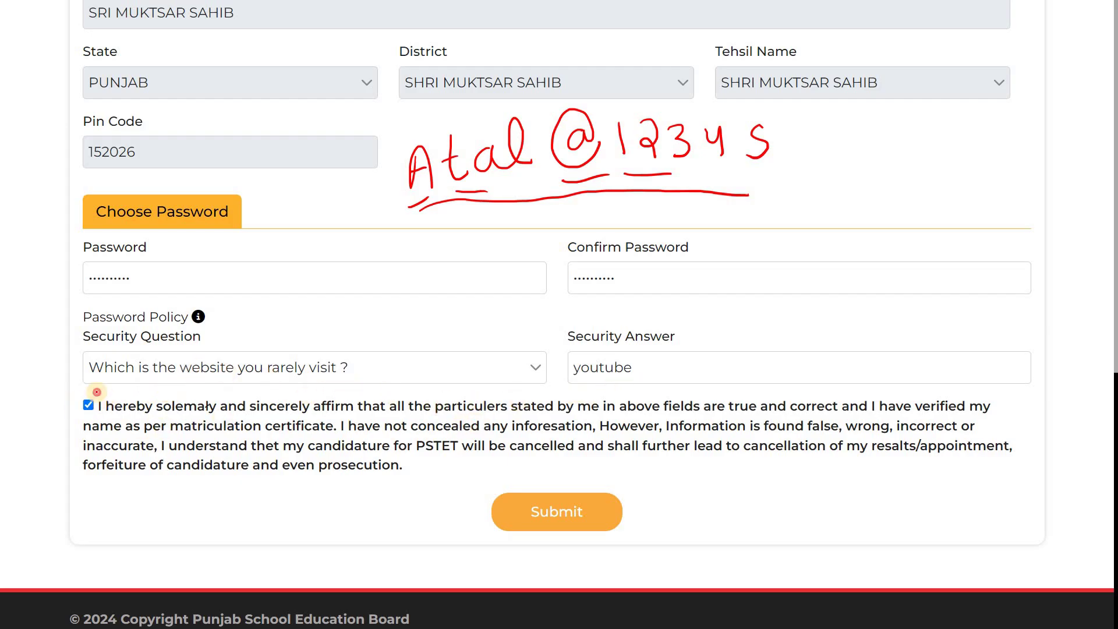
# - Mark the declaration checkbox, the Submit button and the OK button of the registration-submitted message in red pen
pyautogui.moveTo(81, 401); pyautogui.dragTo(108, 382)
pyautogui.moveTo(479, 495)
pyautogui.mouseDown()
pyautogui.moveTo(526, 559)
pyautogui.moveTo(641, 500)
pyautogui.mouseUp()
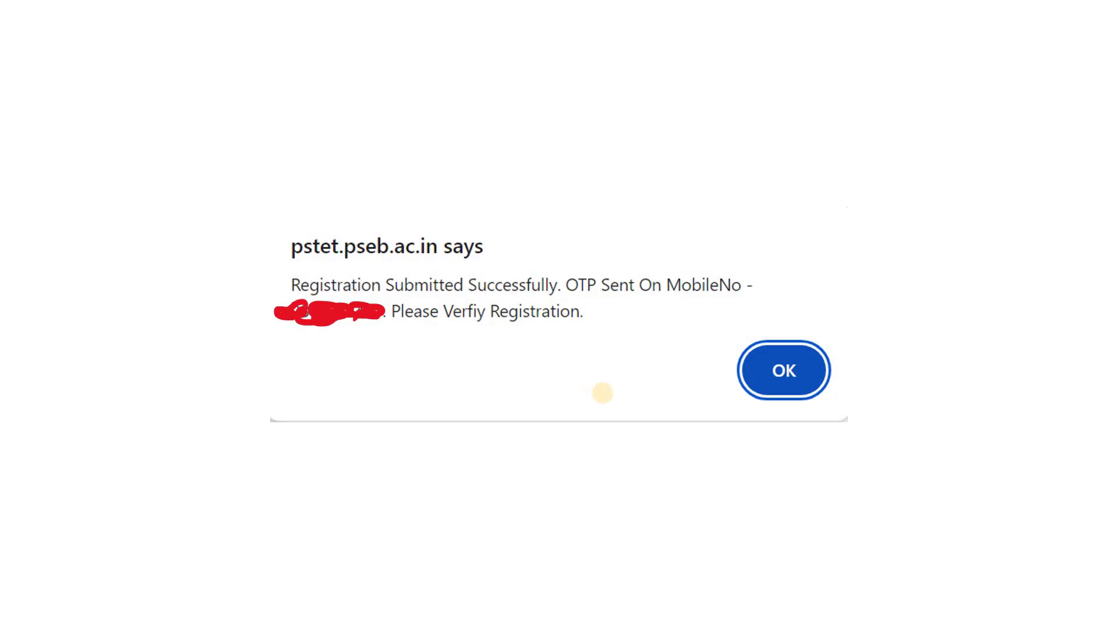
pyautogui.moveTo(780, 353)
pyautogui.mouseDown()
pyautogui.moveTo(745, 352)
pyautogui.moveTo(777, 409)
pyautogui.moveTo(827, 366)
pyautogui.mouseUp()
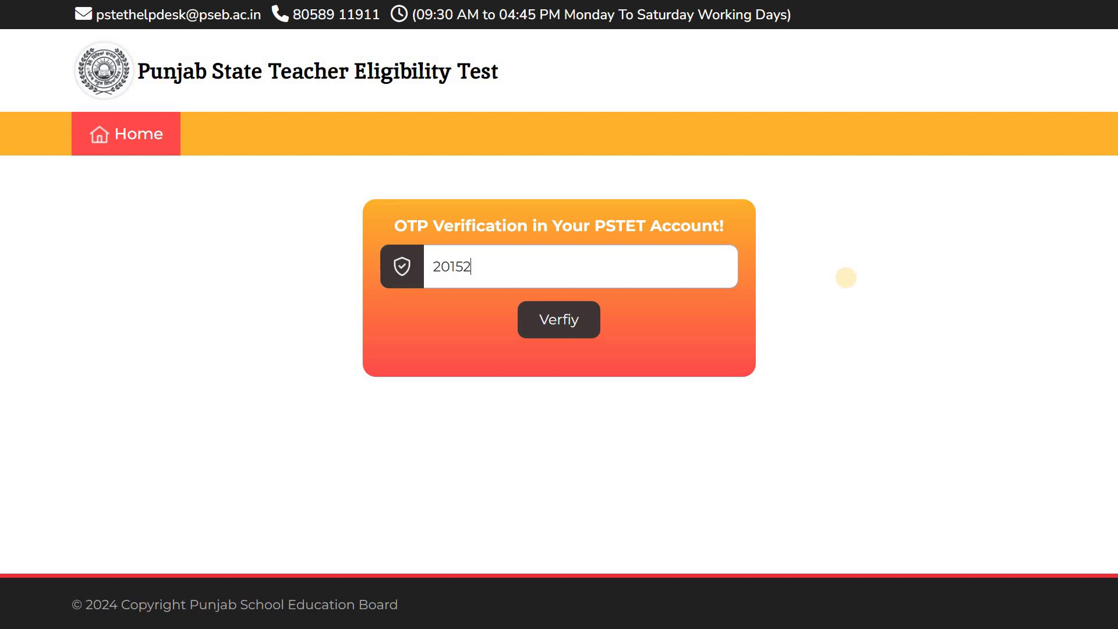
# - Circle the OTP, mark Verify and the verification message's OK in red, and show the Current Status page
pyautogui.moveTo(456, 245)
pyautogui.mouseDown()
pyautogui.moveTo(442, 248)
pyautogui.moveTo(441, 286)
pyautogui.moveTo(496, 250)
pyautogui.moveTo(454, 245)
pyautogui.moveTo(450, 285)
pyautogui.moveTo(475, 272)
pyautogui.mouseUp()
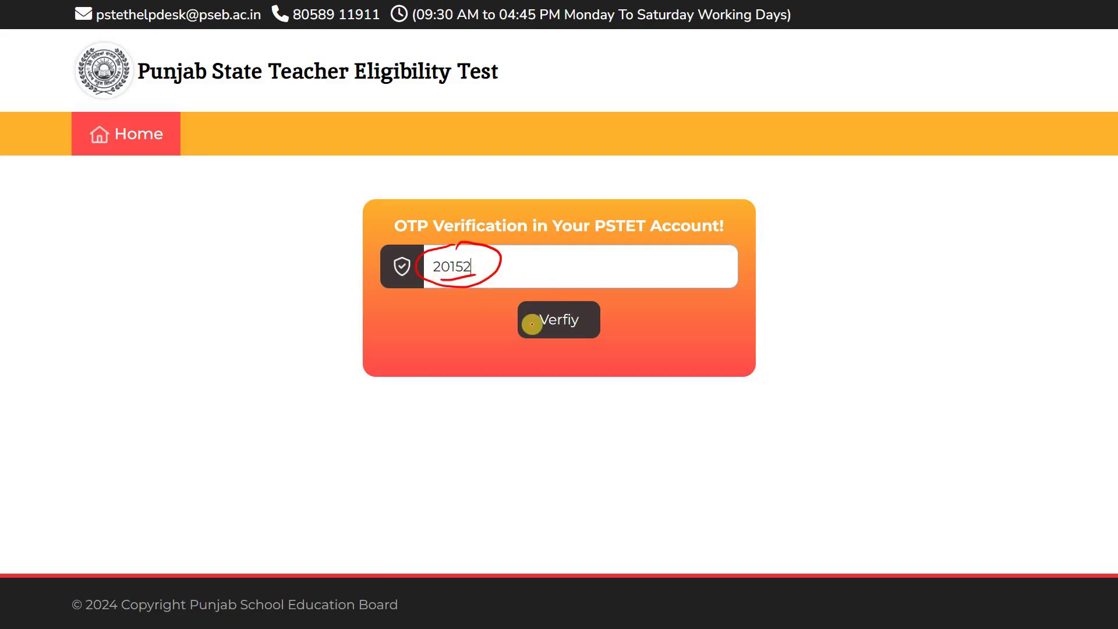
pyautogui.moveTo(548, 306)
pyautogui.mouseDown()
pyautogui.moveTo(531, 313)
pyautogui.moveTo(551, 299)
pyautogui.mouseUp()
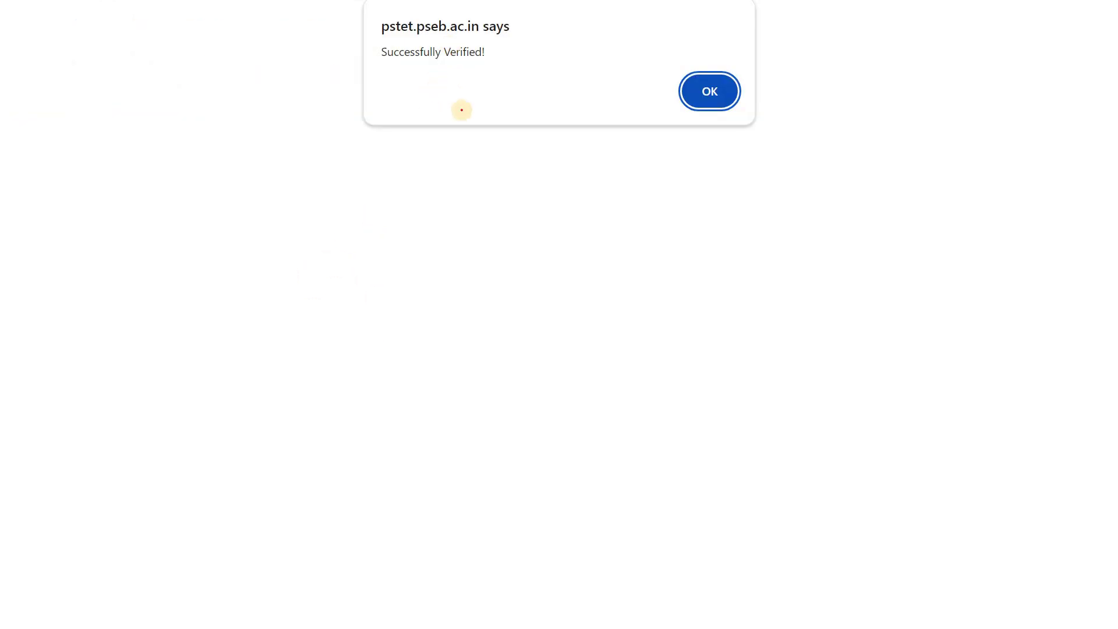
pyautogui.moveTo(698, 79); pyautogui.dragTo(715, 83)
pyautogui.press('Right')
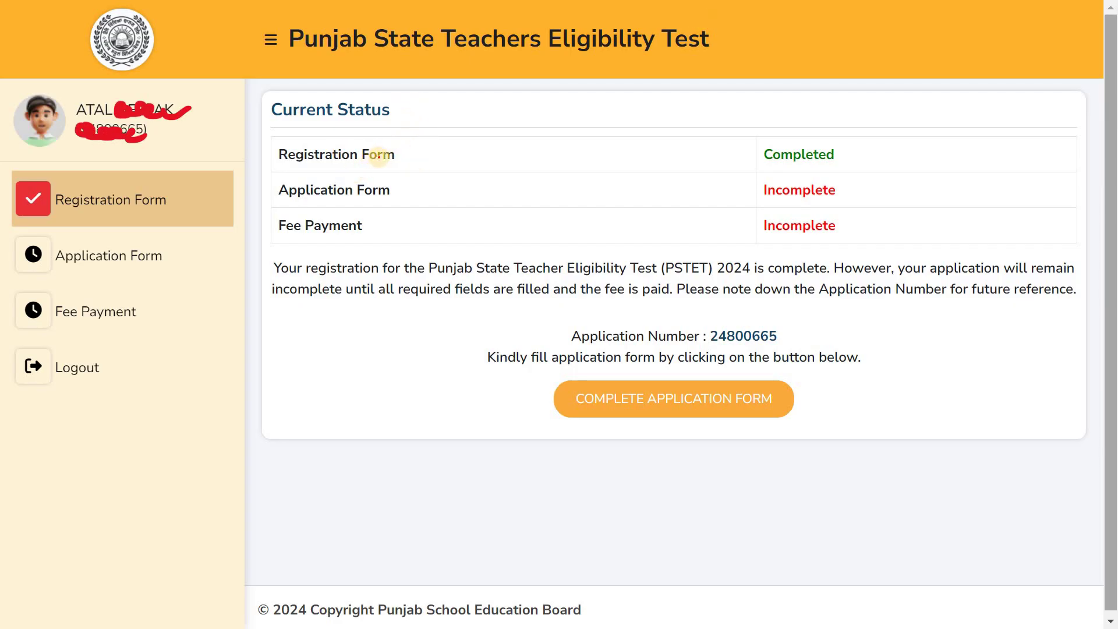
# - Circle Application Form, Fee Payment and the Complete Application Form button on the Current Status page in red
pyautogui.moveTo(320, 168); pyautogui.dragTo(286, 165)
pyautogui.moveTo(289, 209)
pyautogui.mouseDown()
pyautogui.moveTo(392, 215)
pyautogui.moveTo(415, 174)
pyautogui.moveTo(347, 165)
pyautogui.mouseUp()
pyautogui.moveTo(270, 215)
pyautogui.mouseDown()
pyautogui.moveTo(302, 269)
pyautogui.moveTo(375, 235)
pyautogui.moveTo(340, 210)
pyautogui.mouseUp()
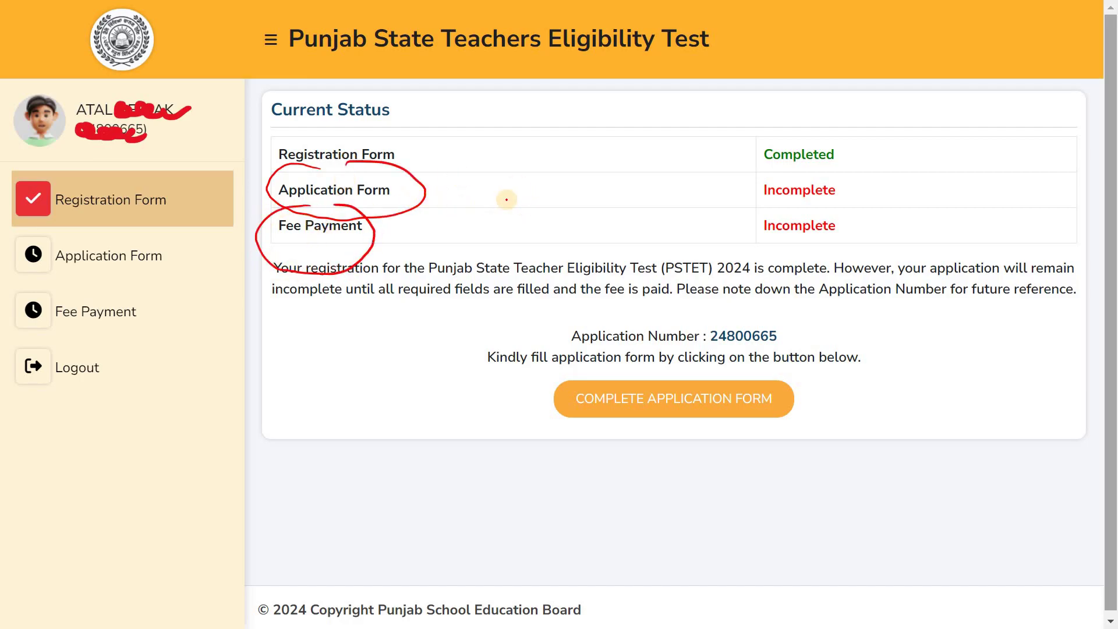
pyautogui.moveTo(592, 376)
pyautogui.mouseDown()
pyautogui.moveTo(526, 402)
pyautogui.moveTo(550, 455)
pyautogui.moveTo(723, 474)
pyautogui.moveTo(815, 442)
pyautogui.moveTo(806, 387)
pyautogui.mouseUp()
pyautogui.moveTo(661, 355); pyautogui.dragTo(573, 371)
pyautogui.moveTo(639, 401); pyautogui.dragTo(658, 410)
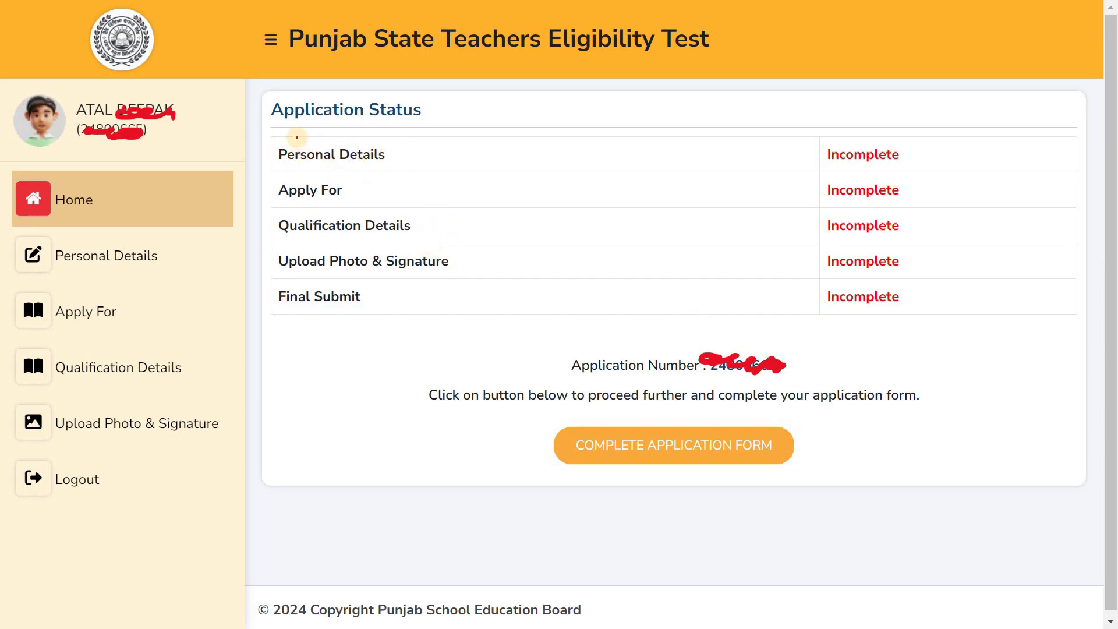
# - Circle Personal Details in the Application Status table and write a circled "1, 2" beside Apply For in red
pyautogui.moveTo(296, 143)
pyautogui.mouseDown()
pyautogui.moveTo(290, 180)
pyautogui.moveTo(410, 166)
pyautogui.moveTo(341, 138)
pyautogui.mouseUp()
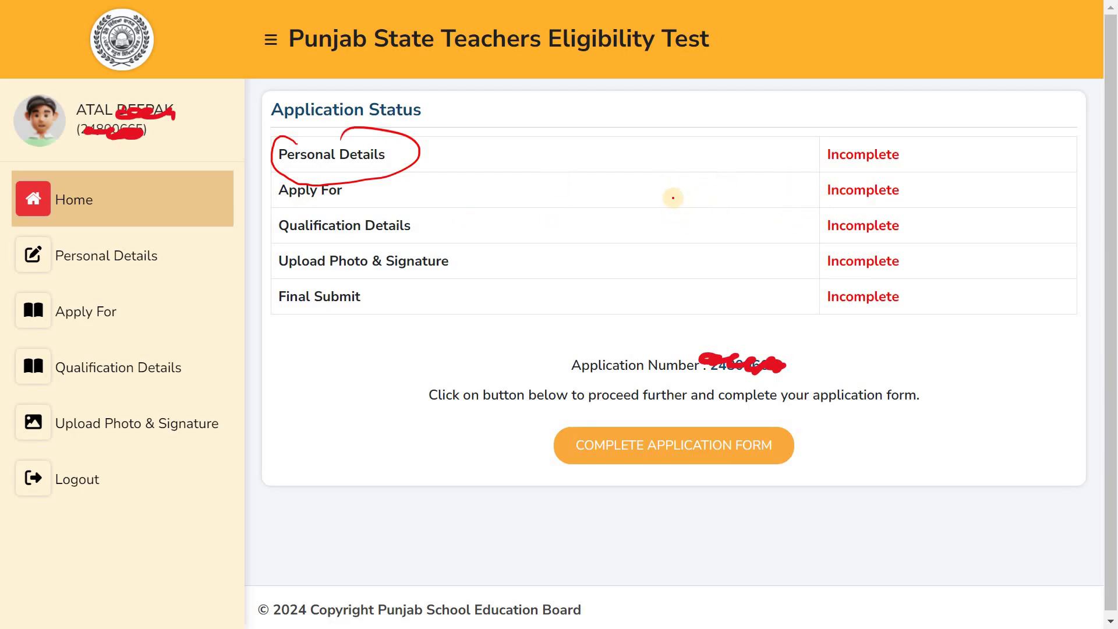
pyautogui.moveTo(641, 176)
pyautogui.mouseDown()
pyautogui.moveTo(638, 205)
pyautogui.moveTo(664, 227)
pyautogui.mouseUp()
pyautogui.moveTo(683, 175)
pyautogui.mouseDown()
pyautogui.moveTo(696, 192)
pyautogui.moveTo(686, 197)
pyautogui.mouseUp()
pyautogui.moveTo(656, 148)
pyautogui.mouseDown()
pyautogui.moveTo(627, 149)
pyautogui.moveTo(731, 204)
pyautogui.mouseUp()
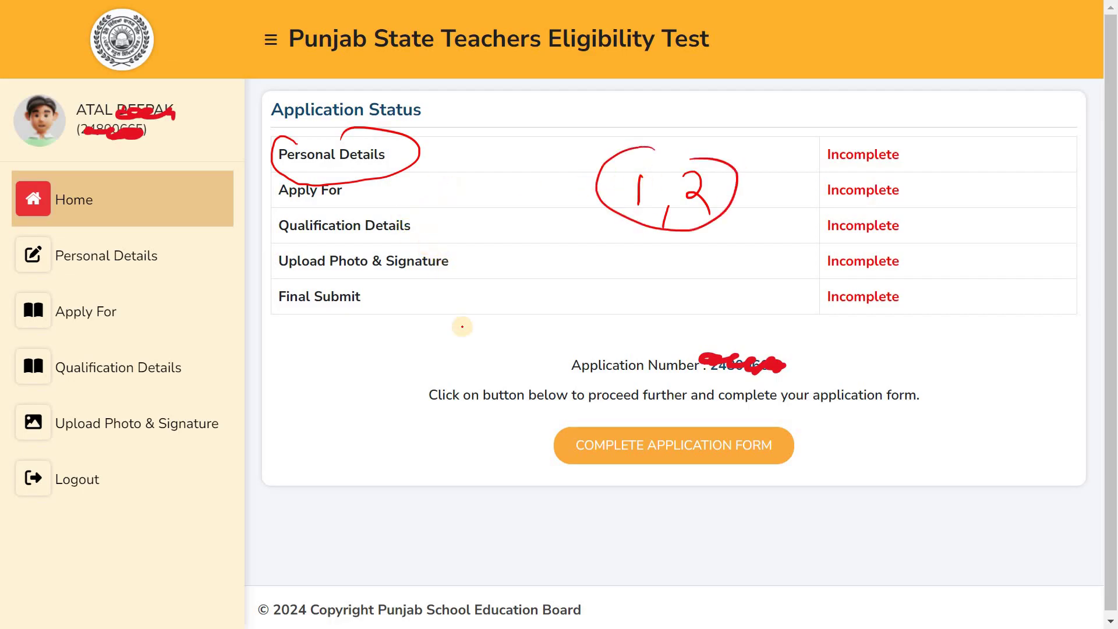
# - Mark Qualification Details, Upload Photo & Signature and the Complete Application Form button on the Application Status page in red
pyautogui.moveTo(474, 231); pyautogui.dragTo(507, 222)
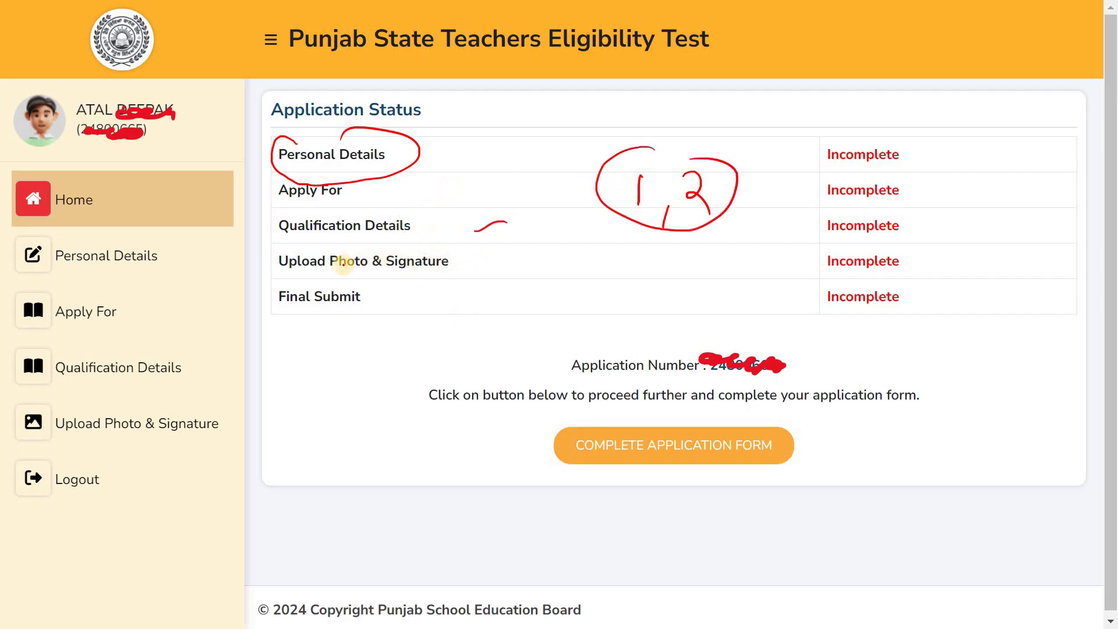
pyautogui.moveTo(341, 274); pyautogui.dragTo(377, 278)
pyautogui.moveTo(472, 279); pyautogui.dragTo(526, 267)
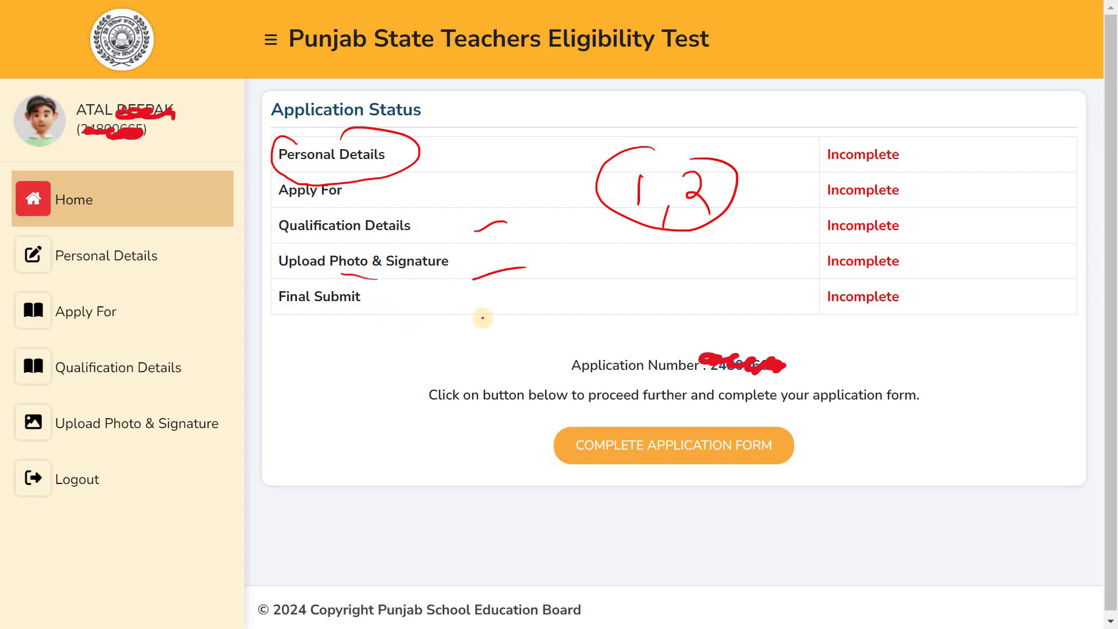
pyautogui.moveTo(618, 428)
pyautogui.mouseDown()
pyautogui.moveTo(550, 469)
pyautogui.moveTo(652, 491)
pyautogui.mouseUp()
pyautogui.moveTo(715, 433)
pyautogui.mouseDown()
pyautogui.moveTo(786, 466)
pyautogui.moveTo(731, 493)
pyautogui.mouseUp()
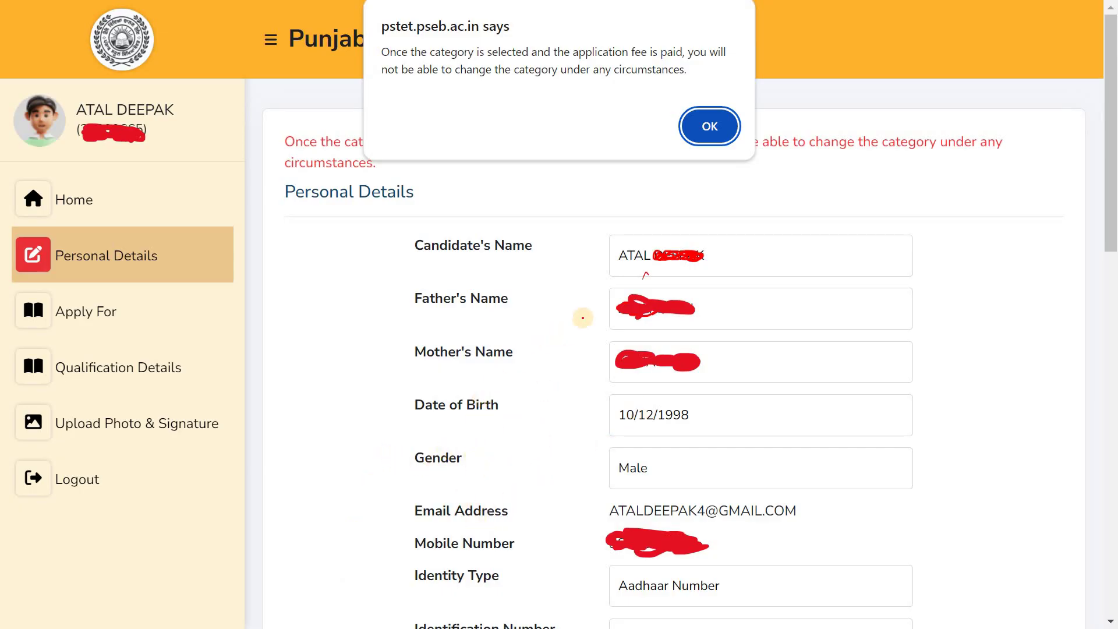
# - Draw a red stroke beside each Personal Details field from Candidate's Name to Identity Type
pyautogui.moveTo(562, 272); pyautogui.dragTo(582, 264)
pyautogui.moveTo(568, 308); pyautogui.dragTo(626, 289)
pyautogui.moveTo(546, 368); pyautogui.dragTo(609, 344)
pyautogui.moveTo(525, 426); pyautogui.dragTo(587, 394)
pyautogui.moveTo(499, 461); pyautogui.dragTo(568, 422)
pyautogui.click(515, 515)
pyautogui.moveTo(522, 560); pyautogui.dragTo(568, 517)
pyautogui.moveTo(562, 487); pyautogui.dragTo(515, 517)
pyautogui.moveTo(533, 560); pyautogui.dragTo(495, 591)
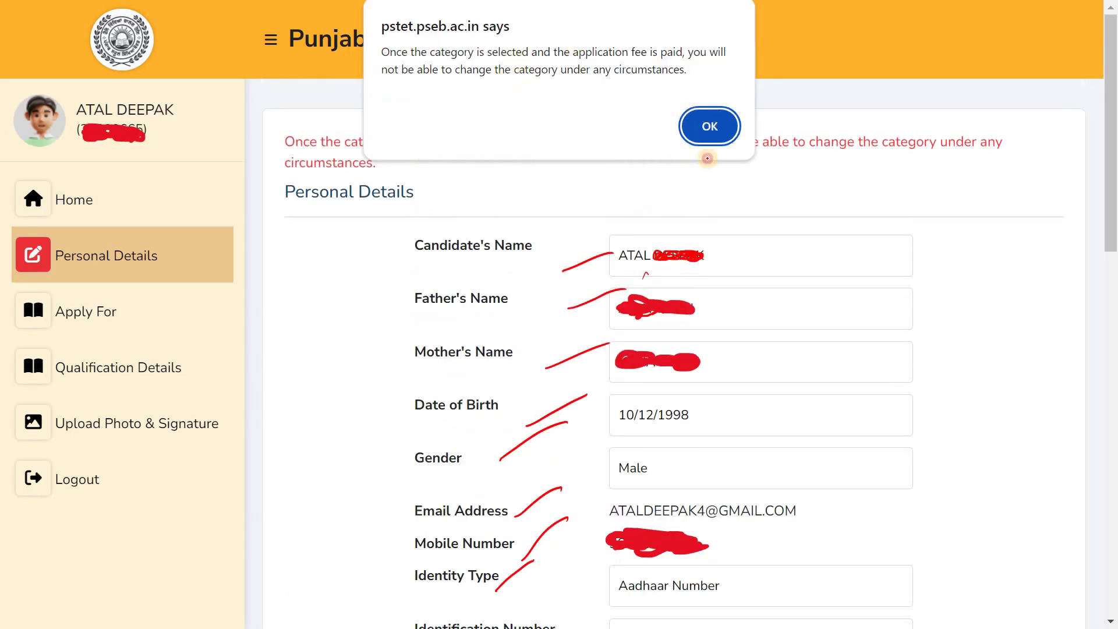
# - Mark OK in the category notice and bracket the Correspondence Address fields from Address to Pin Code in red
pyautogui.moveTo(693, 107); pyautogui.dragTo(701, 106)
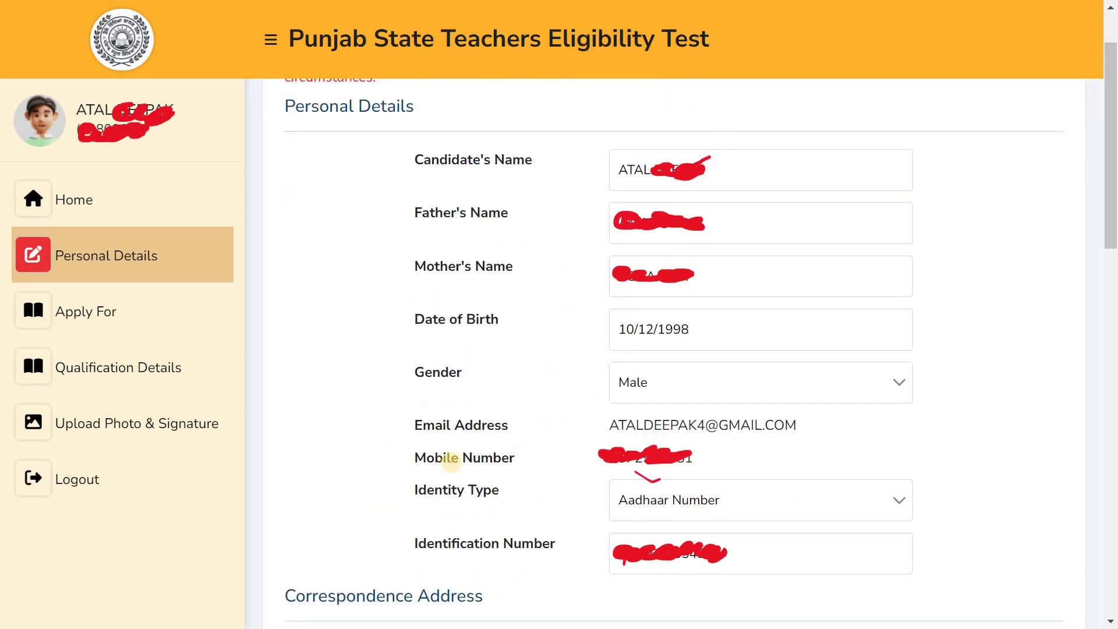
pyautogui.scroll(-8, 451, 460)
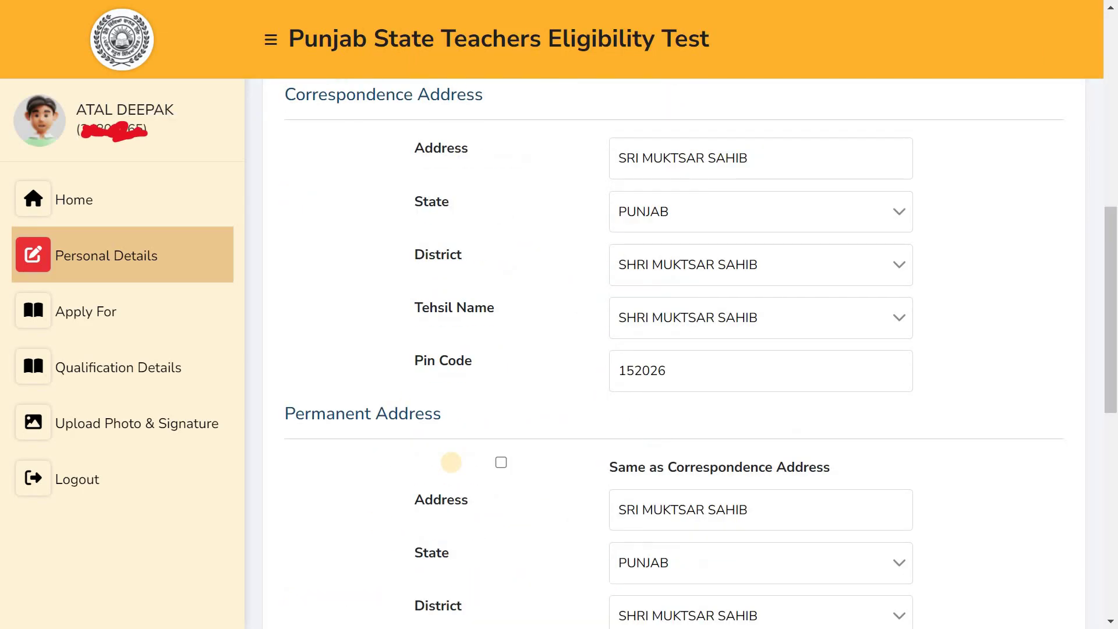
pyautogui.moveTo(632, 147)
pyautogui.mouseDown()
pyautogui.moveTo(532, 292)
pyautogui.moveTo(591, 276)
pyautogui.moveTo(595, 379)
pyautogui.mouseUp()
# - Bracket the Category, Domicile, Nationality, Employment Status and Differently Abled fields under Application Details, and tick the Category and Differently Abled labels
pyautogui.scroll(-5, 591, 275)
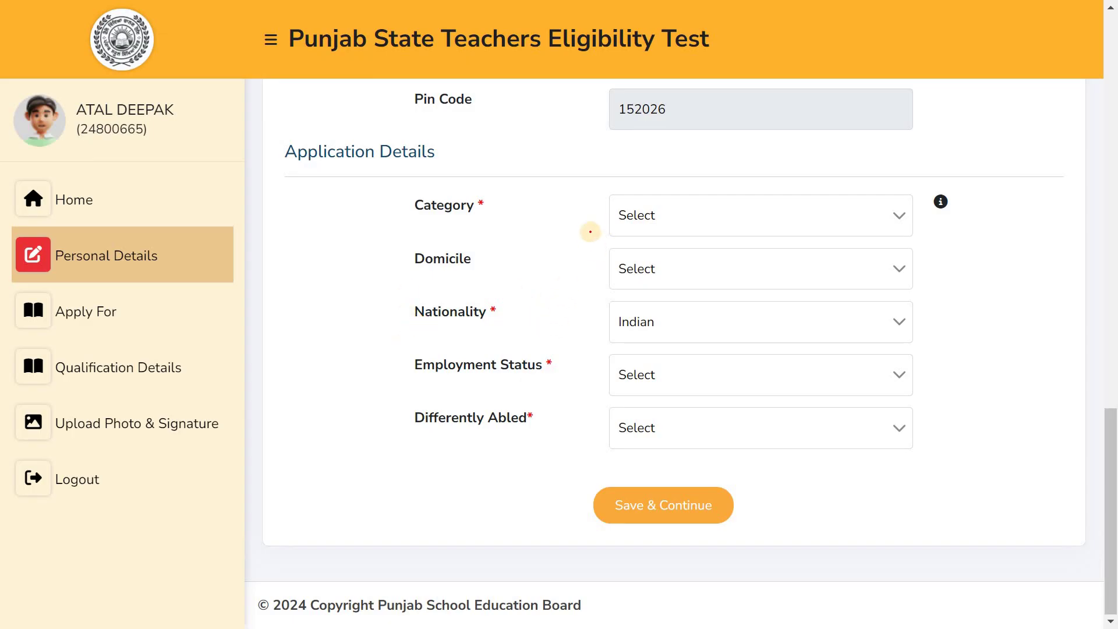
pyautogui.moveTo(640, 173)
pyautogui.mouseDown()
pyautogui.moveTo(619, 175)
pyautogui.moveTo(655, 216)
pyautogui.moveTo(574, 244)
pyautogui.moveTo(615, 298)
pyautogui.mouseUp()
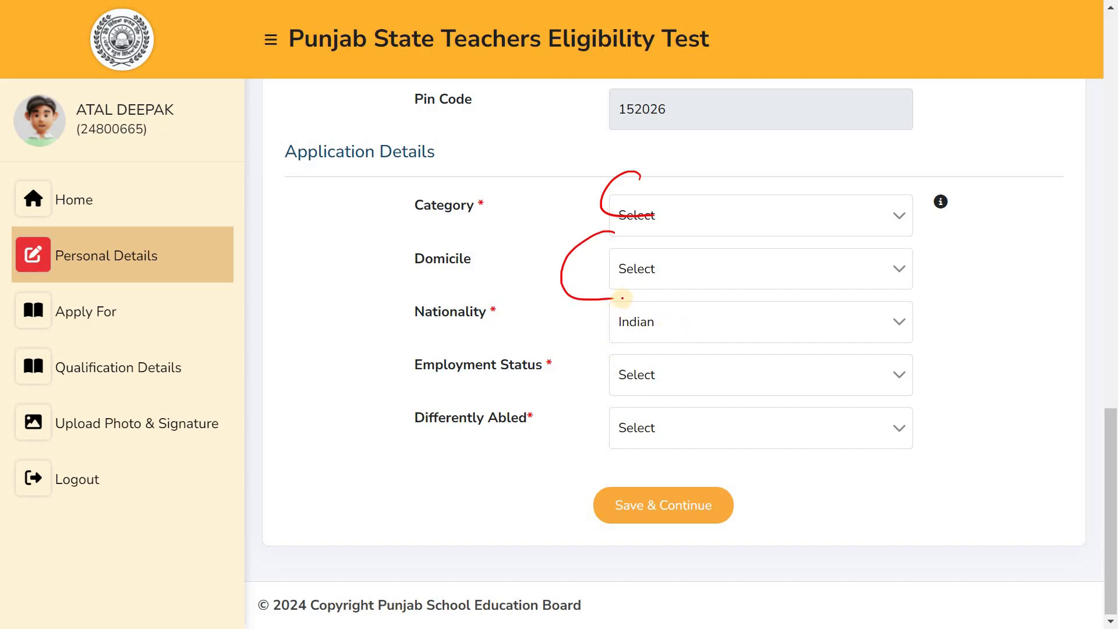
pyautogui.moveTo(627, 294); pyautogui.dragTo(632, 354)
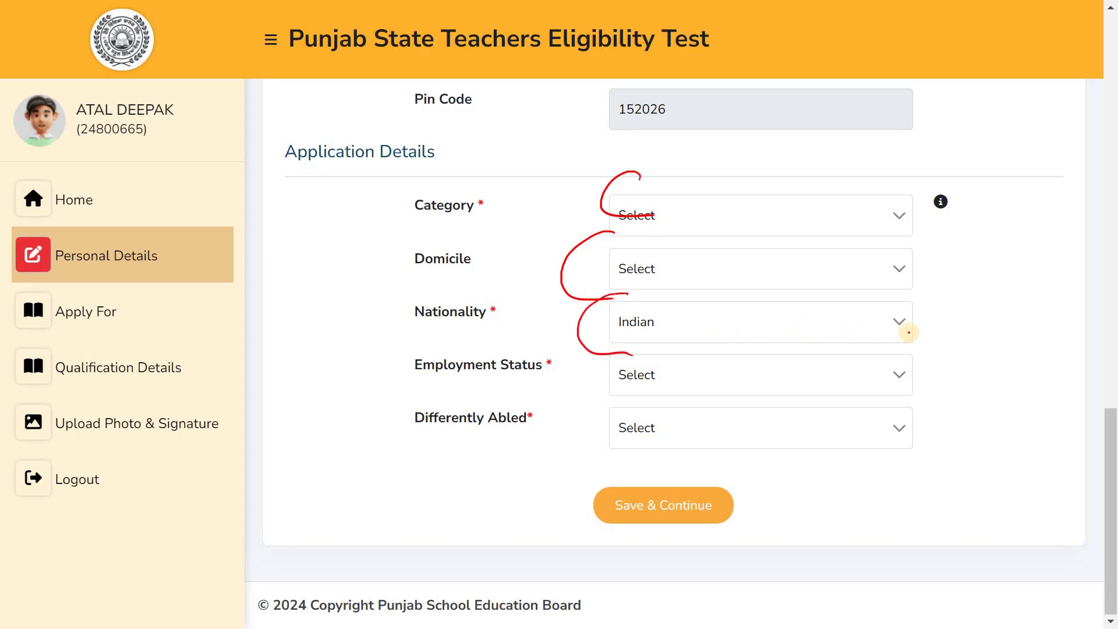
pyautogui.moveTo(919, 292); pyautogui.dragTo(902, 351)
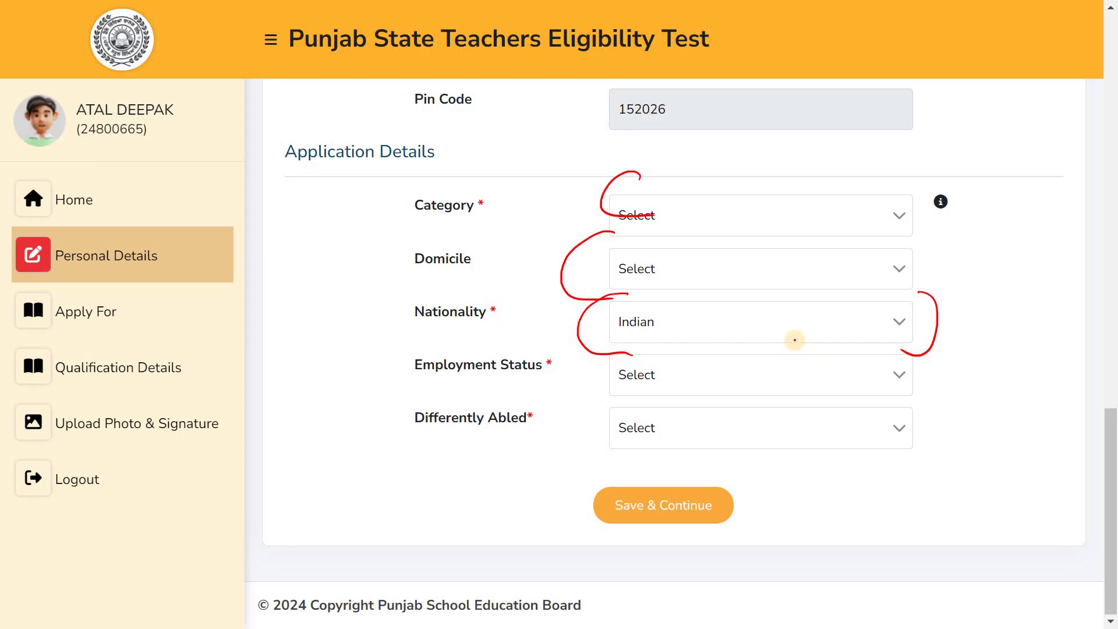
pyautogui.moveTo(636, 349); pyautogui.dragTo(651, 374)
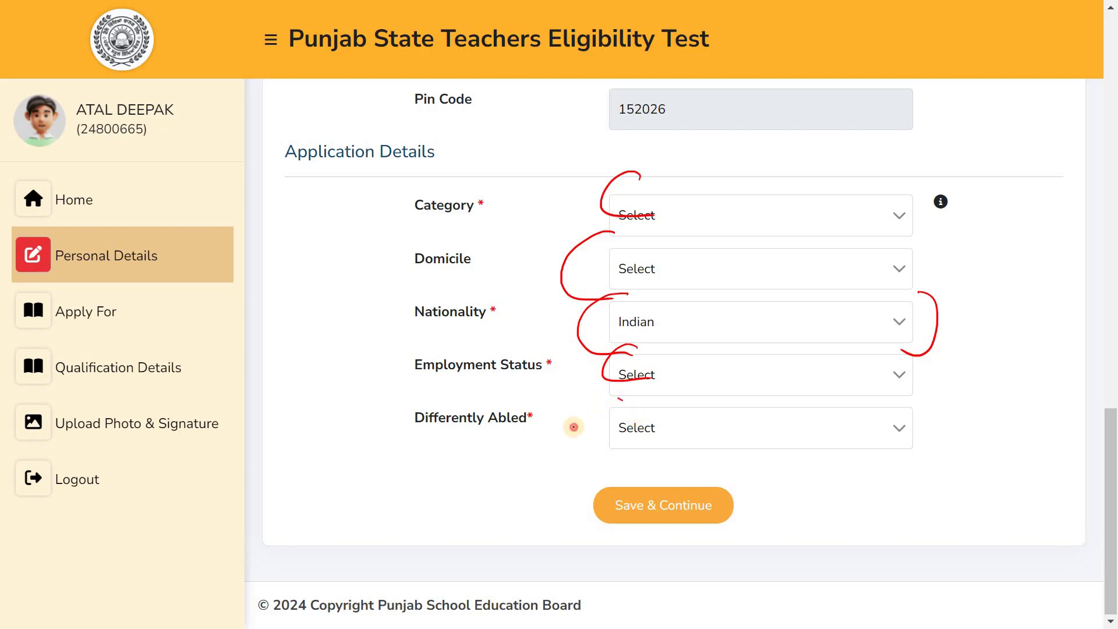
pyautogui.moveTo(622, 398); pyautogui.dragTo(631, 458)
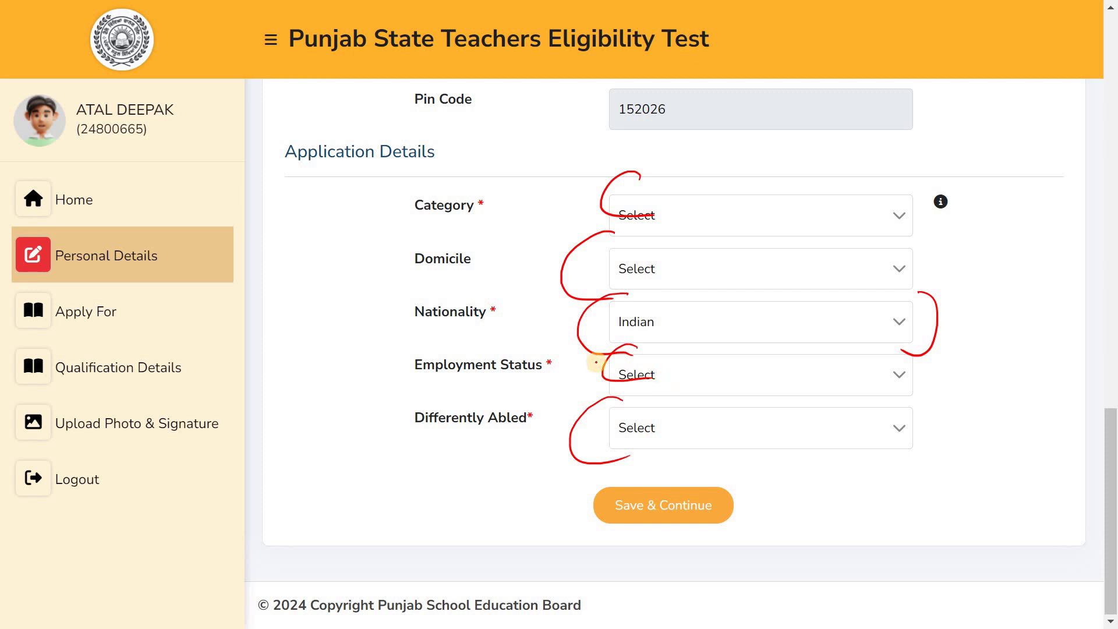
pyautogui.moveTo(530, 450); pyautogui.dragTo(553, 411)
pyautogui.moveTo(543, 212); pyautogui.dragTo(498, 236)
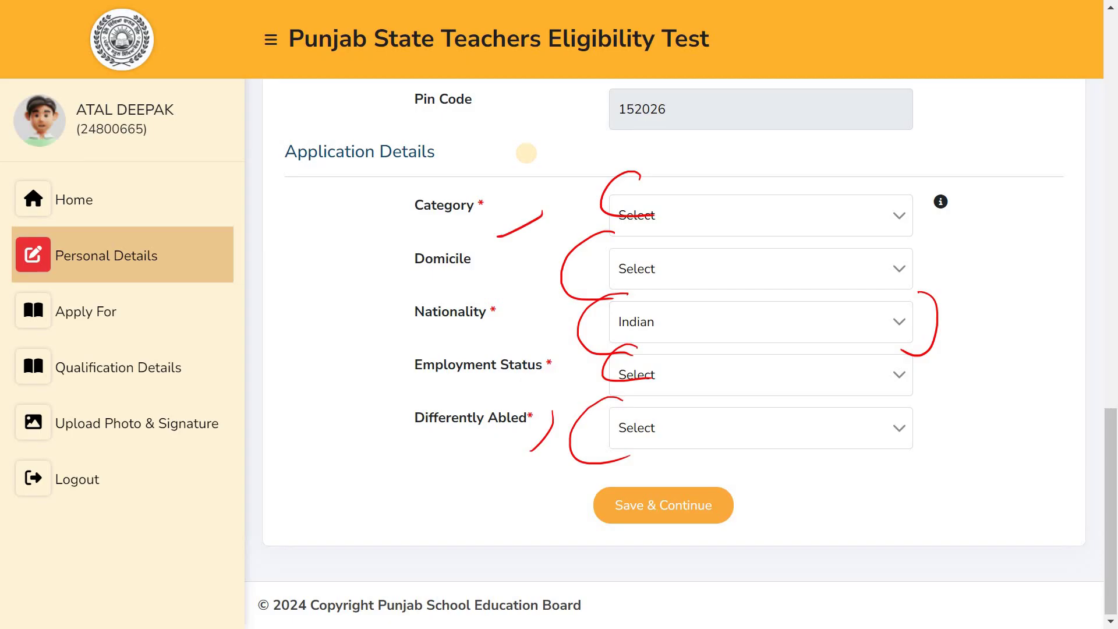
# - Show the Category options without the earlier marks and mark General, BC/OBC, SC, ST, Ex-Servicemen and Other States in red
pyautogui.press('Escape')
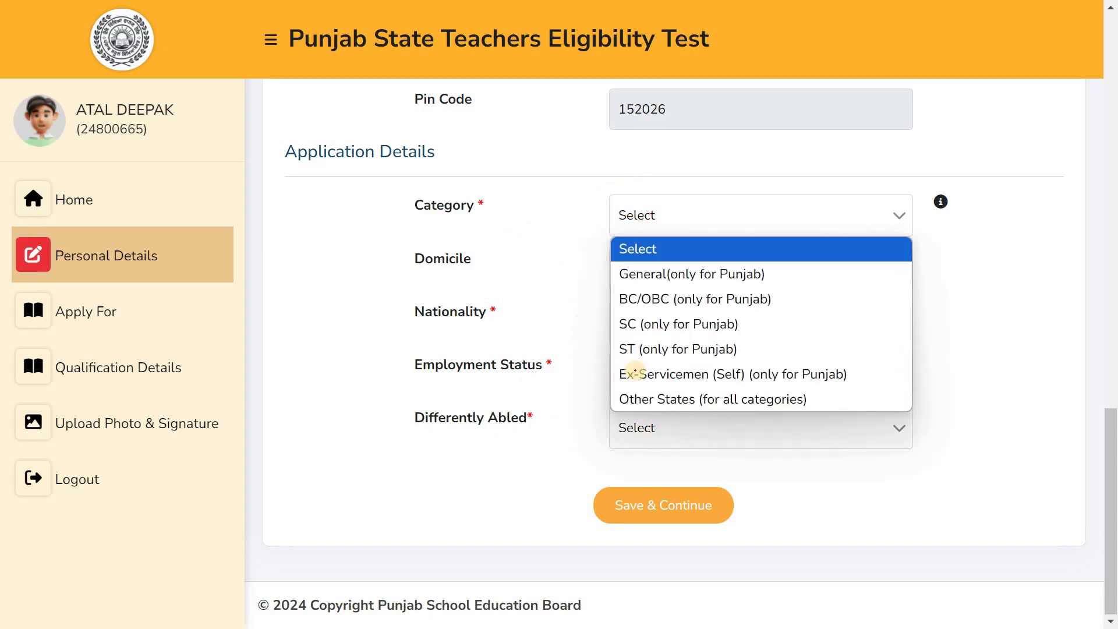
pyautogui.moveTo(785, 285); pyautogui.dragTo(825, 281)
pyautogui.moveTo(779, 314); pyautogui.dragTo(842, 301)
pyautogui.moveTo(755, 333); pyautogui.dragTo(802, 325)
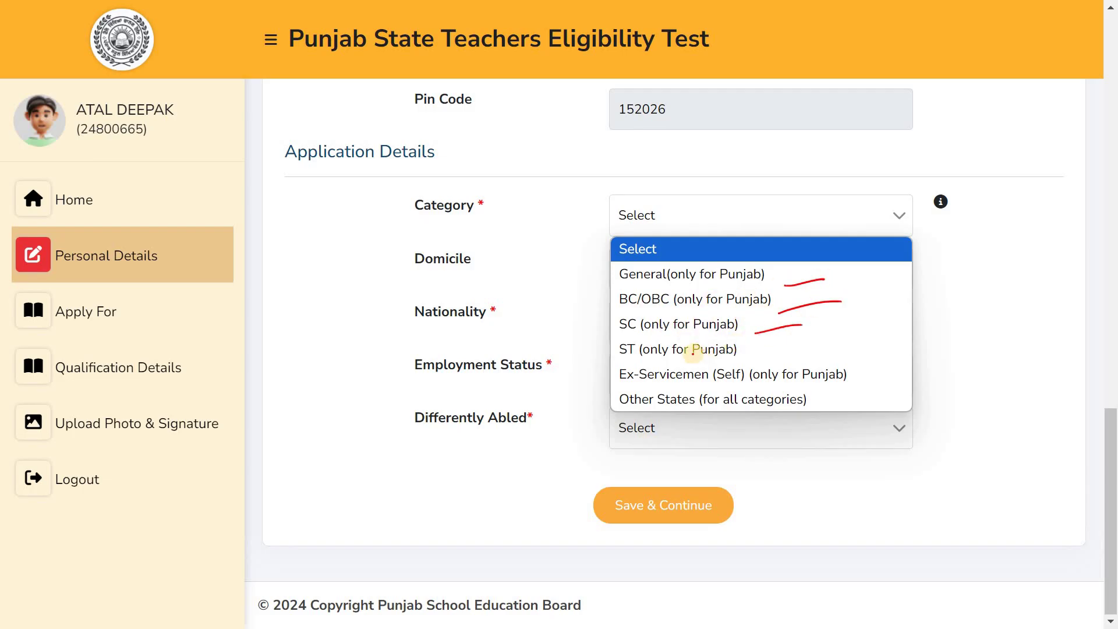
pyautogui.click(754, 359)
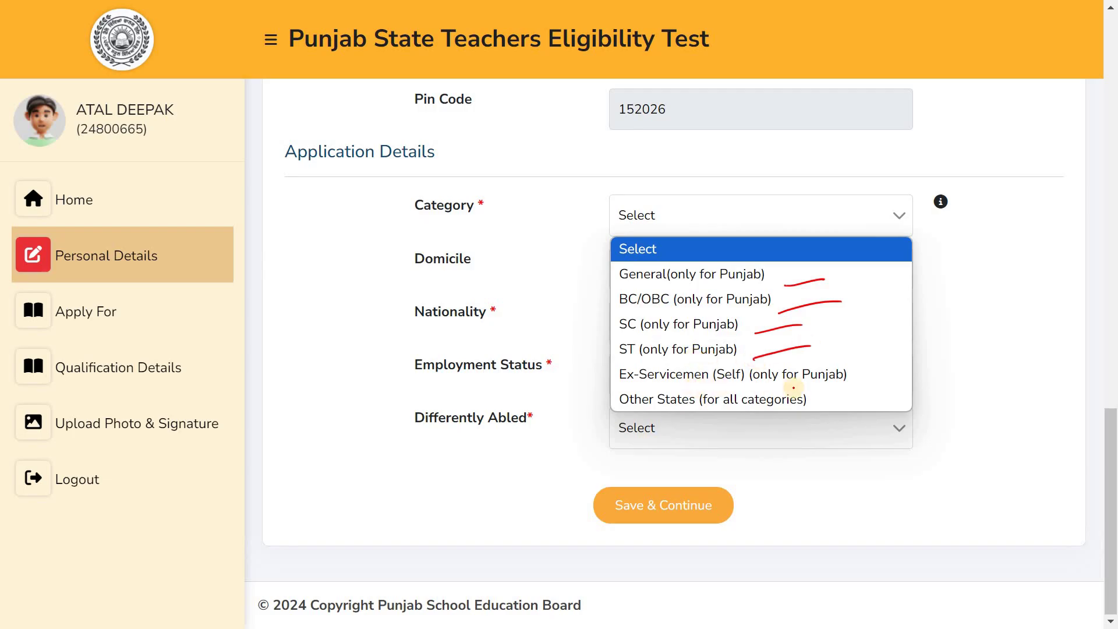
pyautogui.moveTo(836, 396); pyautogui.dragTo(865, 388)
pyautogui.moveTo(749, 387); pyautogui.dragTo(730, 386)
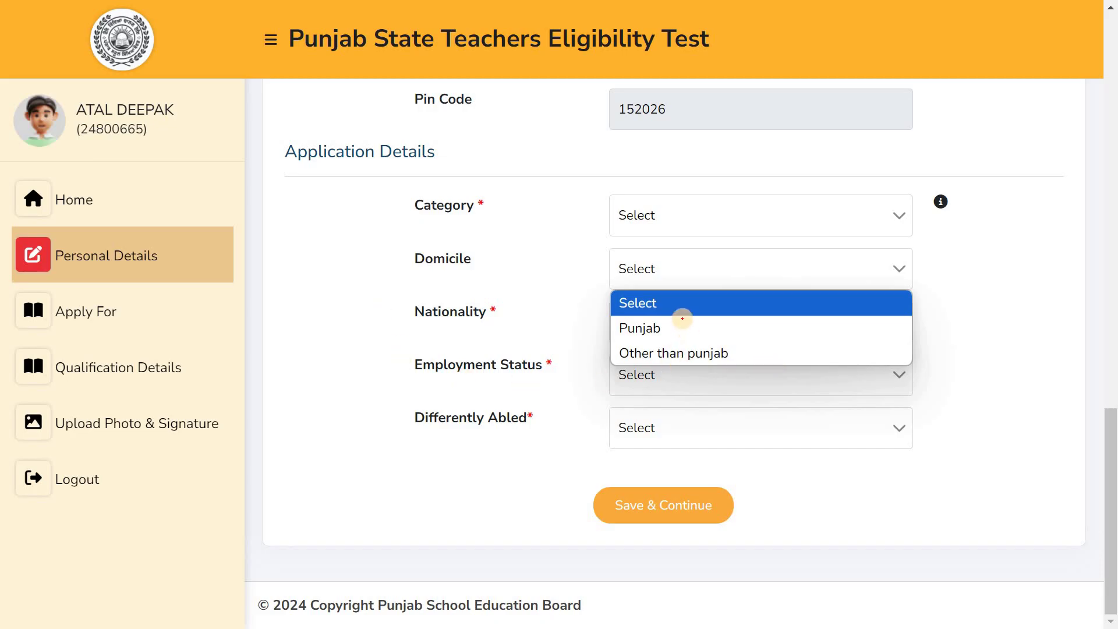
# - Move on from the Domicile options and mark the Nationality field set to Indian in red
pyautogui.click(768, 260)
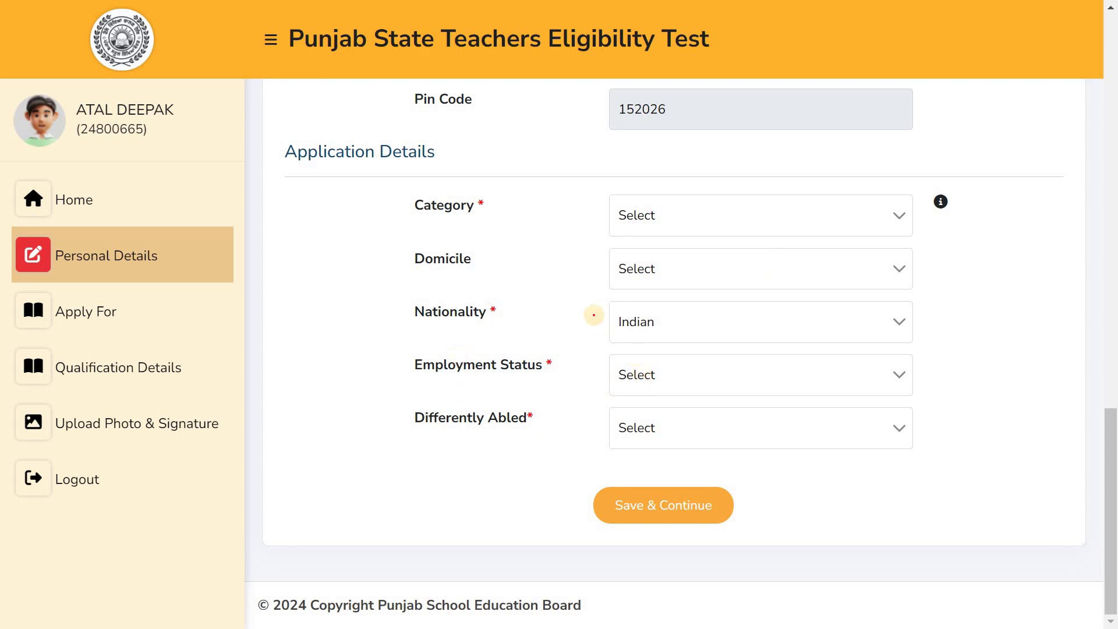
pyautogui.moveTo(571, 317); pyautogui.dragTo(639, 301)
pyautogui.press('Escape')
# - Show the Employment Status options and mark Not Employed, Employed as Teacher and Employed other than Teacher in red
pyautogui.click(646, 375)
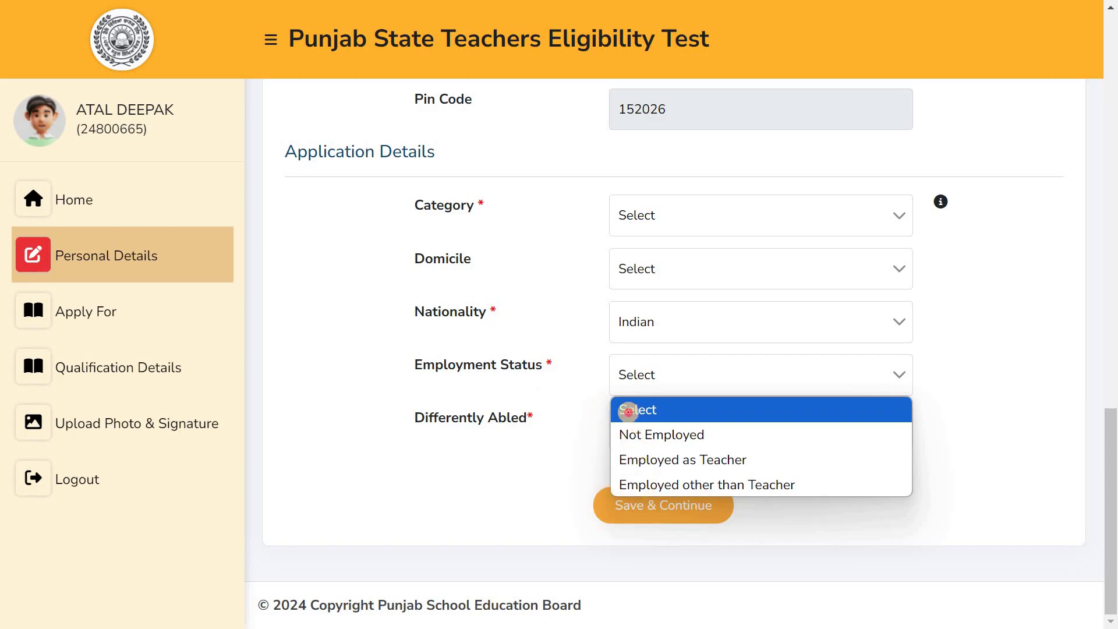
pyautogui.moveTo(640, 417); pyautogui.dragTo(648, 452)
pyautogui.moveTo(698, 419); pyautogui.dragTo(699, 444)
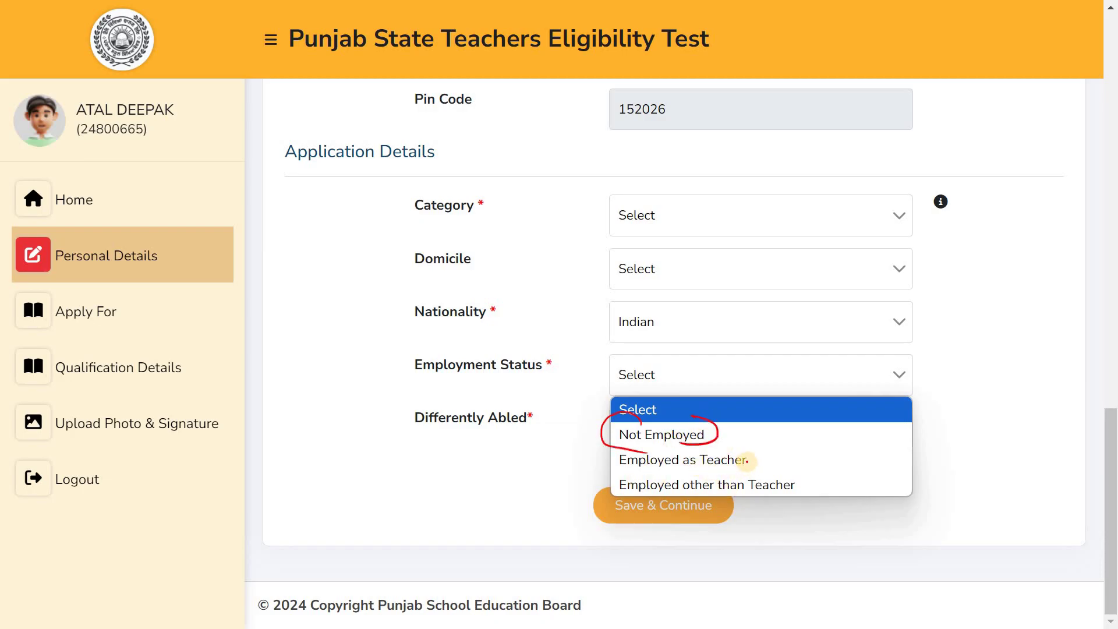
pyautogui.moveTo(744, 444); pyautogui.dragTo(724, 463)
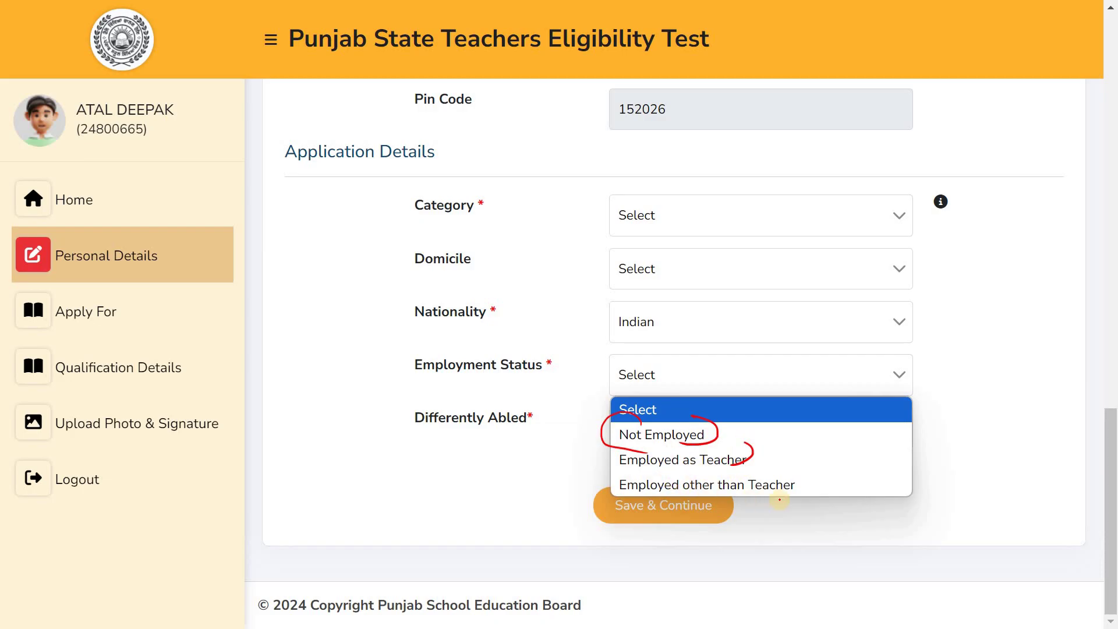
pyautogui.moveTo(802, 472); pyautogui.dragTo(759, 506)
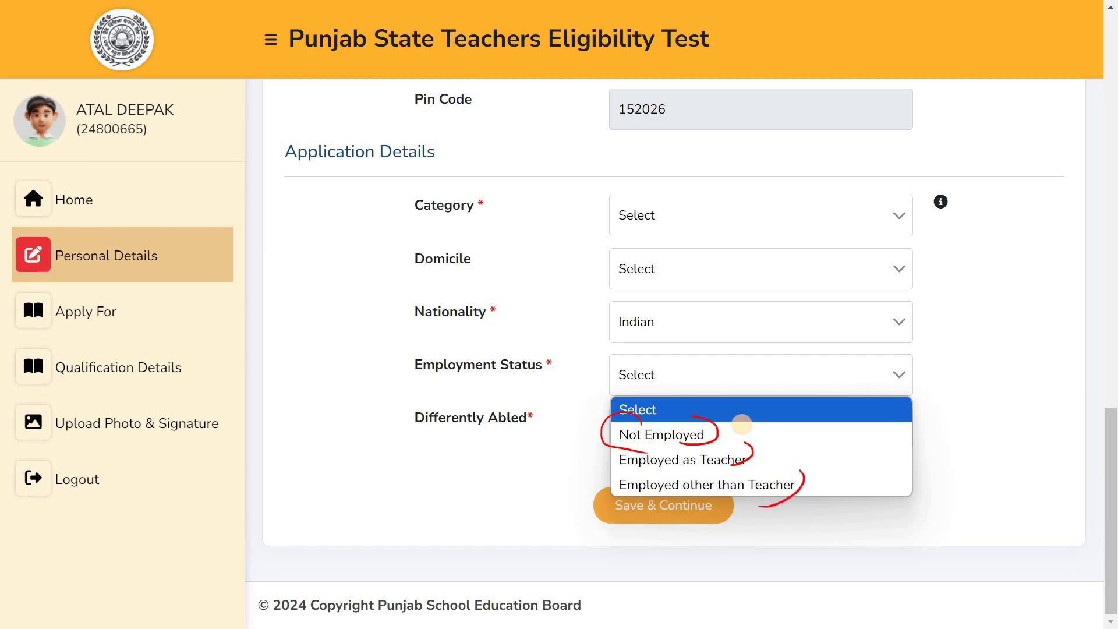
# - Set Employment Status to Employed as Teacher and annotate the parent department permission field with a red bracket, a circled "Yes" and "No"
pyautogui.click(741, 425)
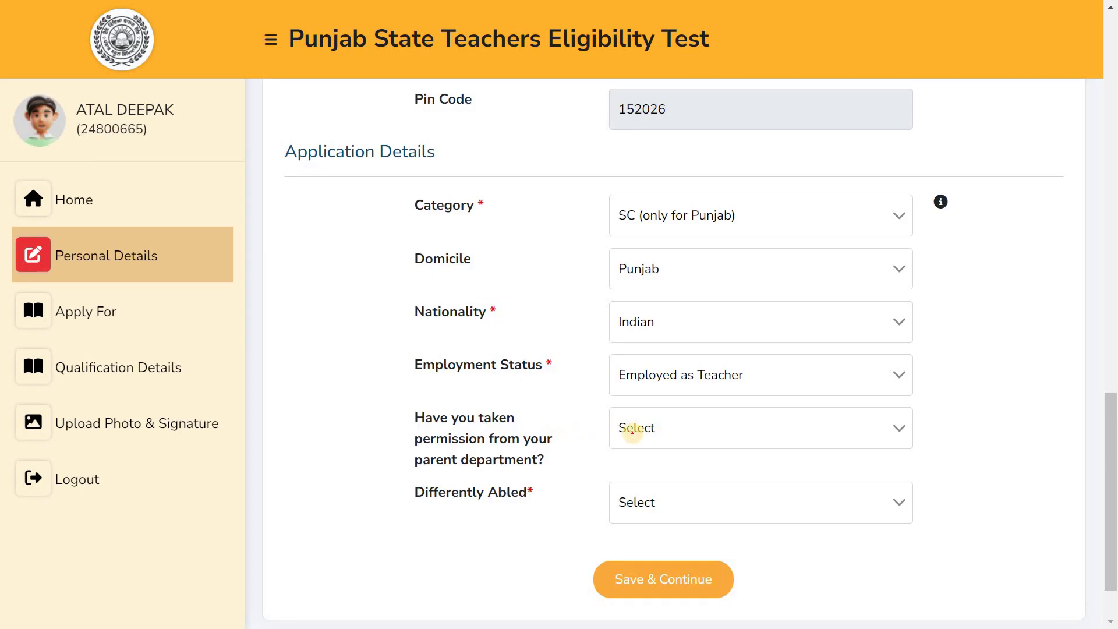
pyautogui.moveTo(641, 401)
pyautogui.mouseDown()
pyautogui.moveTo(594, 440)
pyautogui.moveTo(671, 437)
pyautogui.moveTo(661, 456)
pyautogui.mouseUp()
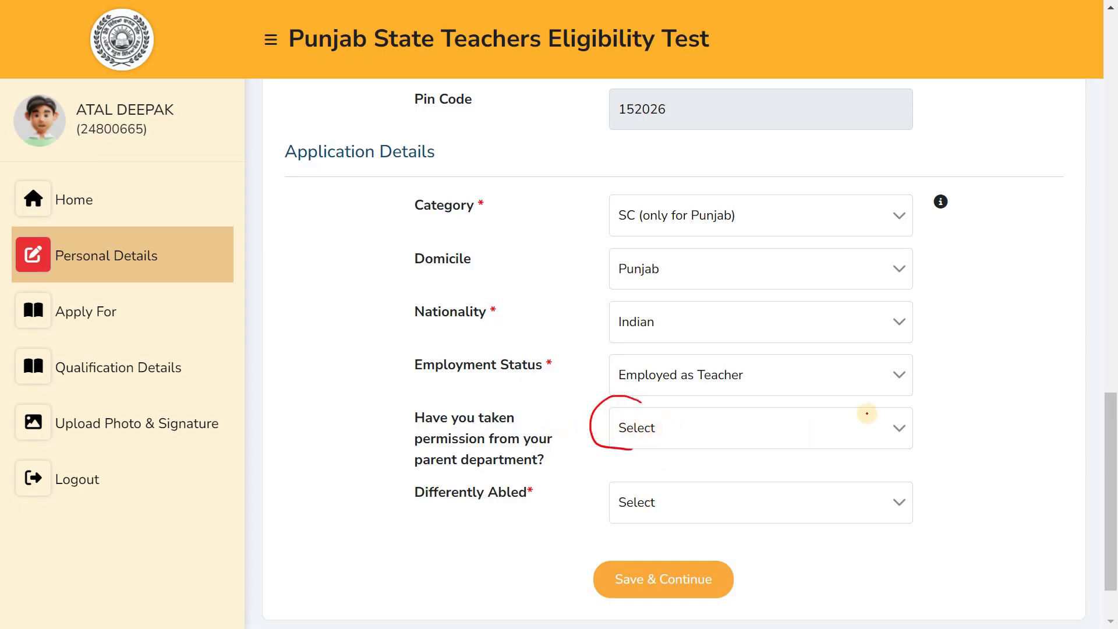
pyautogui.moveTo(960, 436); pyautogui.dragTo(984, 426)
pyautogui.moveTo(988, 424); pyautogui.dragTo(1011, 444)
pyautogui.moveTo(941, 458)
pyautogui.mouseDown()
pyautogui.moveTo(1027, 455)
pyautogui.moveTo(974, 479)
pyautogui.moveTo(1016, 472)
pyautogui.mouseUp()
pyautogui.moveTo(1017, 374); pyautogui.dragTo(1025, 389)
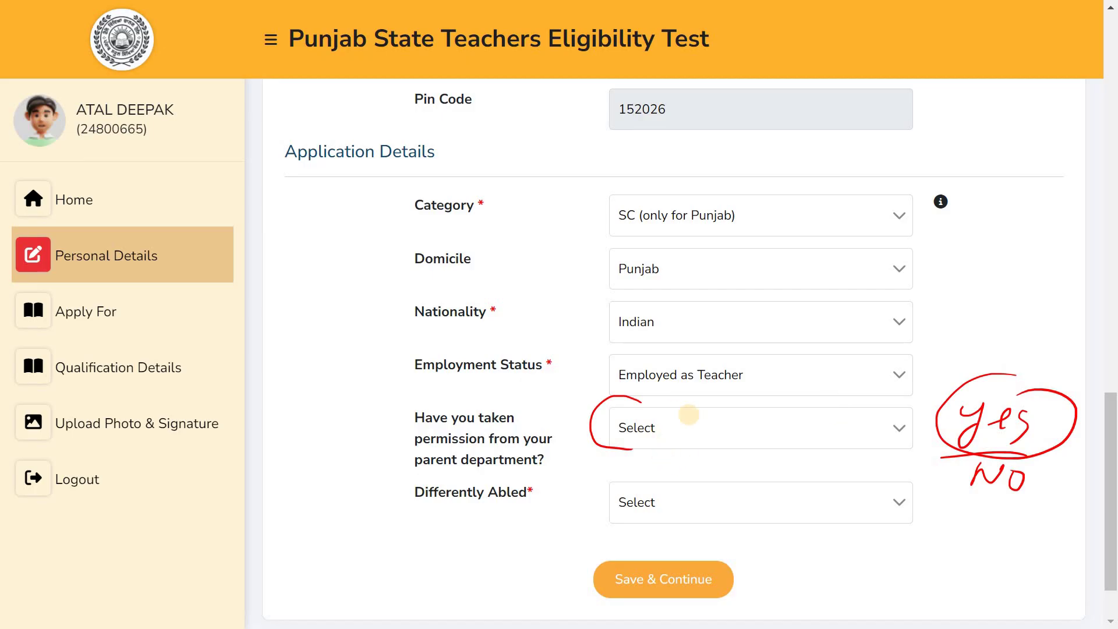
# - Submit the personal details with Employment Status Not Employed and Differently Abled No, underlining the confirmation message and circling OK in red
pyautogui.click(689, 415)
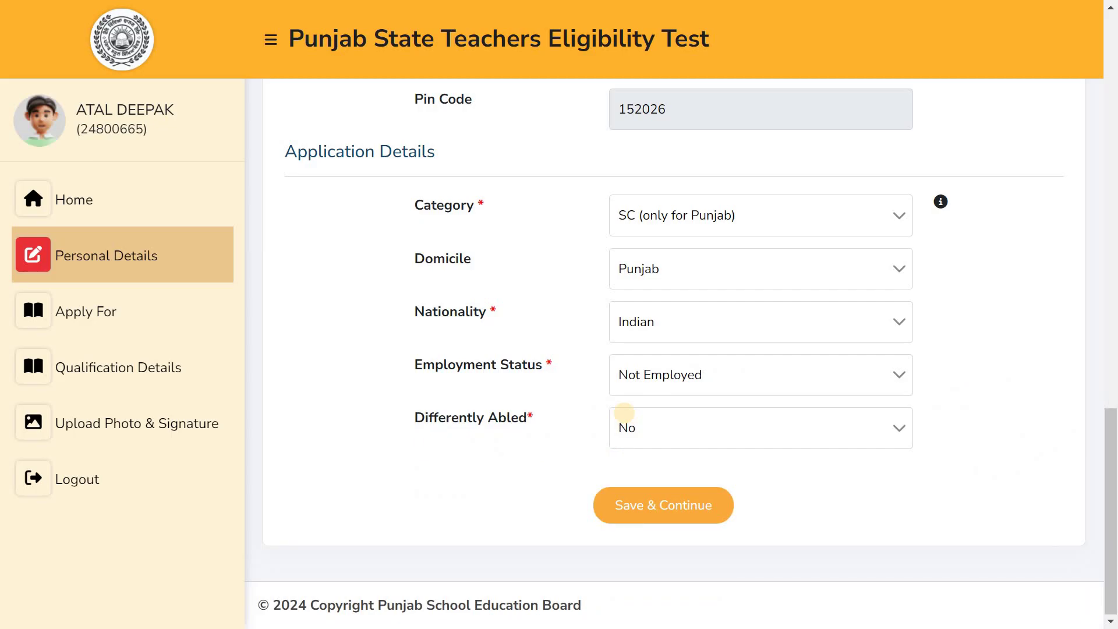
pyautogui.moveTo(621, 488)
pyautogui.mouseDown()
pyautogui.moveTo(599, 527)
pyautogui.moveTo(720, 542)
pyautogui.moveTo(707, 457)
pyautogui.moveTo(640, 463)
pyautogui.mouseUp()
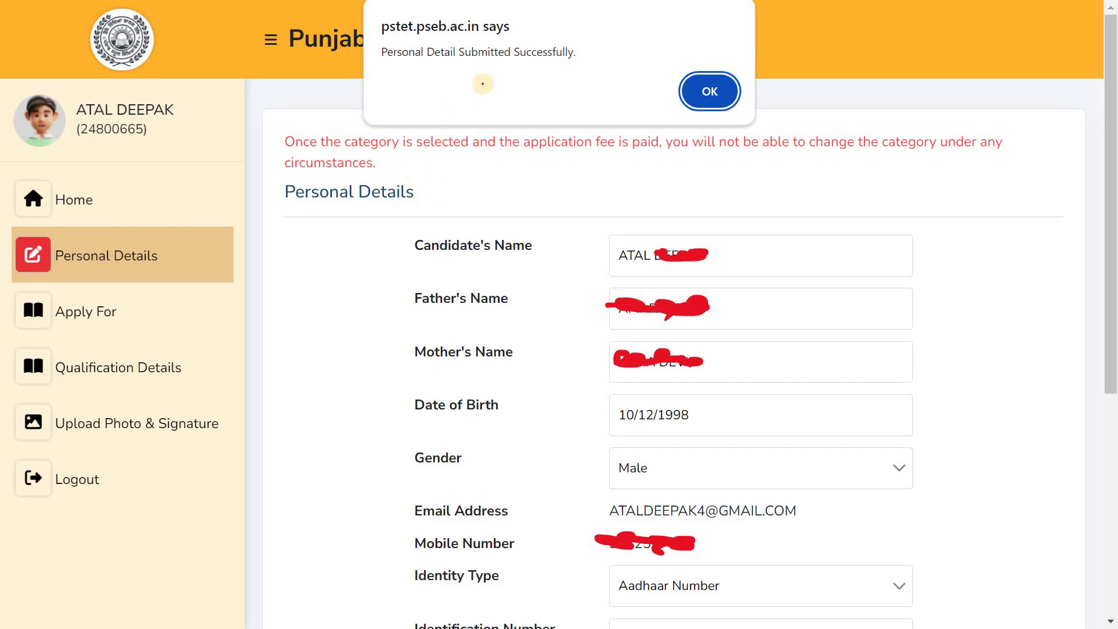
pyautogui.moveTo(468, 84); pyautogui.dragTo(565, 92)
pyautogui.moveTo(724, 82)
pyautogui.mouseDown()
pyautogui.moveTo(686, 68)
pyautogui.moveTo(735, 85)
pyautogui.mouseUp()
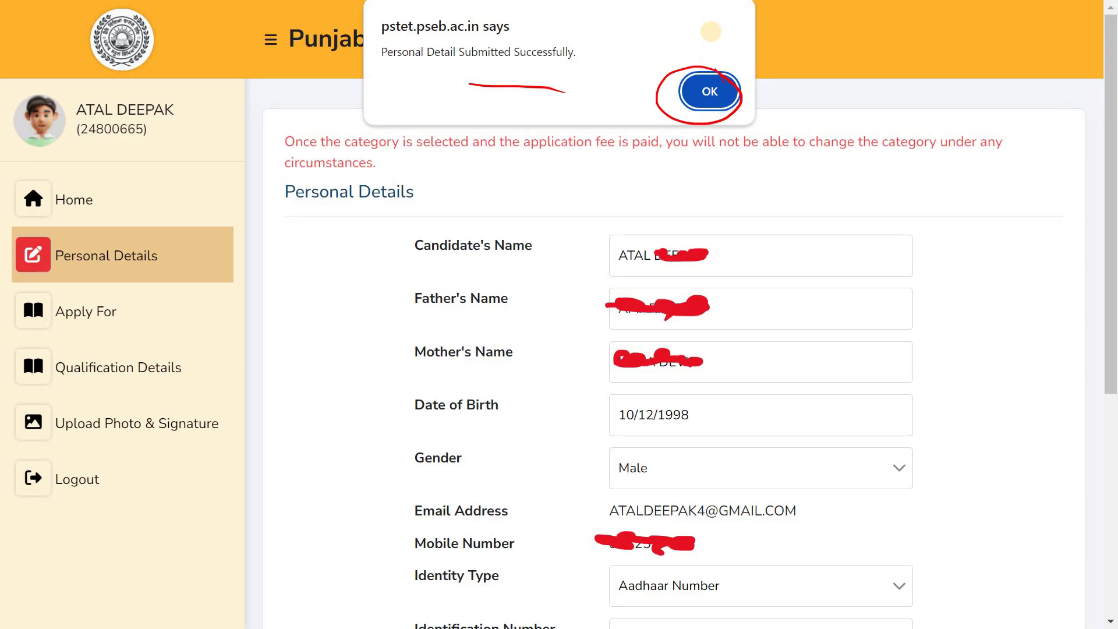
pyautogui.press('Return')
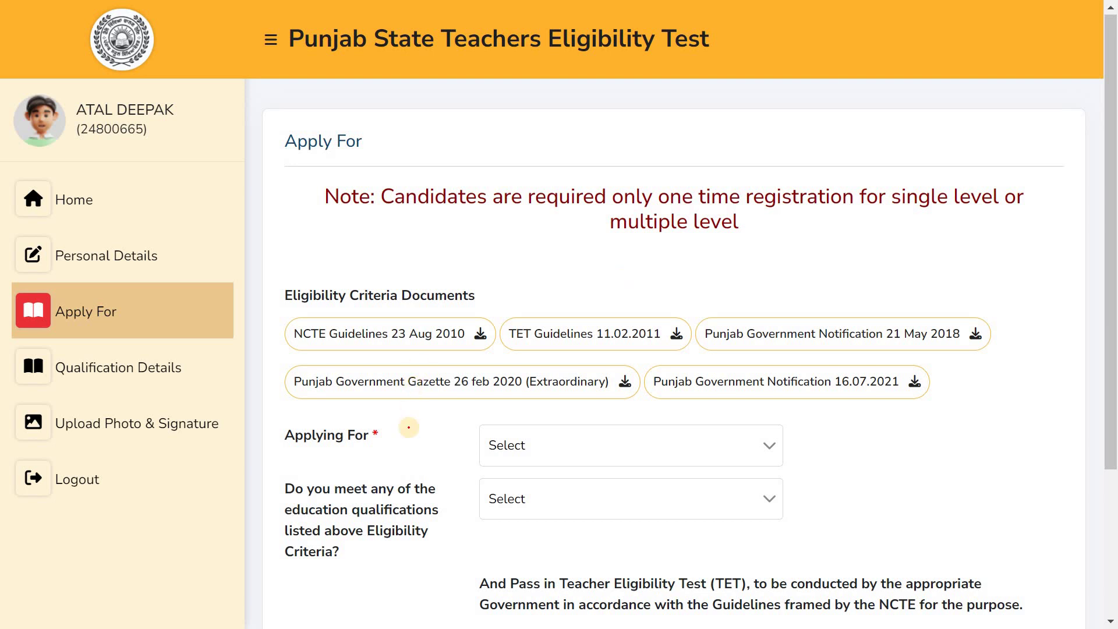
# - Mark the Applying For label, the eligibility question and the paper options in red, and choose Both Paper-I and Paper-II
pyautogui.moveTo(347, 413); pyautogui.dragTo(358, 407)
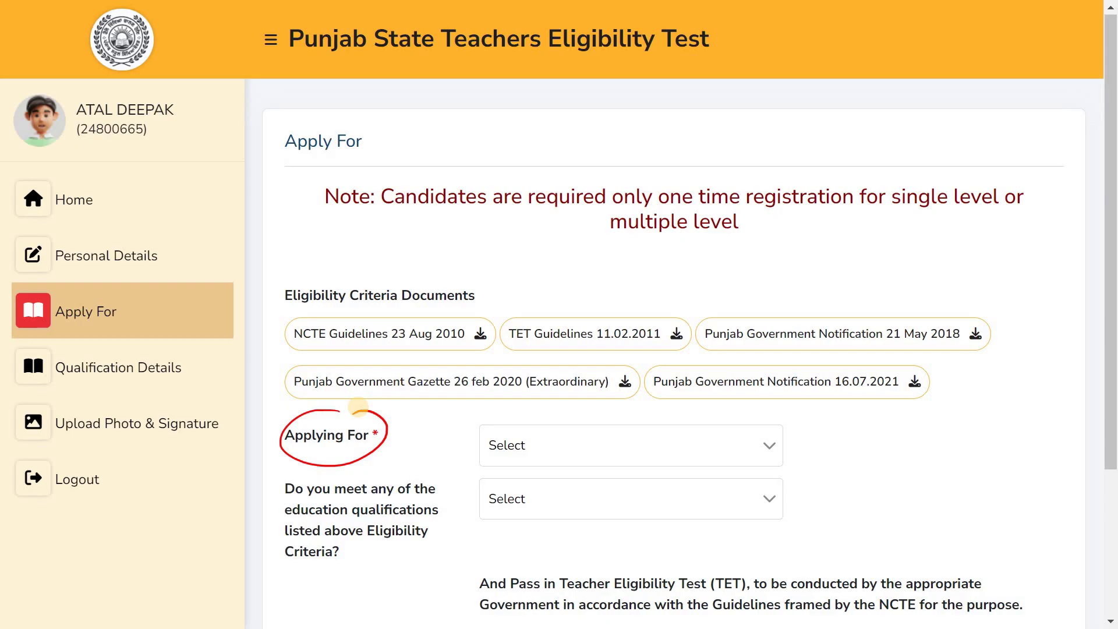
pyautogui.moveTo(328, 474); pyautogui.dragTo(314, 470)
pyautogui.moveTo(253, 505)
pyautogui.mouseDown()
pyautogui.moveTo(320, 589)
pyautogui.moveTo(338, 583)
pyautogui.mouseUp()
pyautogui.click(419, 463)
pyautogui.moveTo(419, 463)
pyautogui.mouseDown()
pyautogui.moveTo(460, 515)
pyautogui.moveTo(390, 567)
pyautogui.mouseUp()
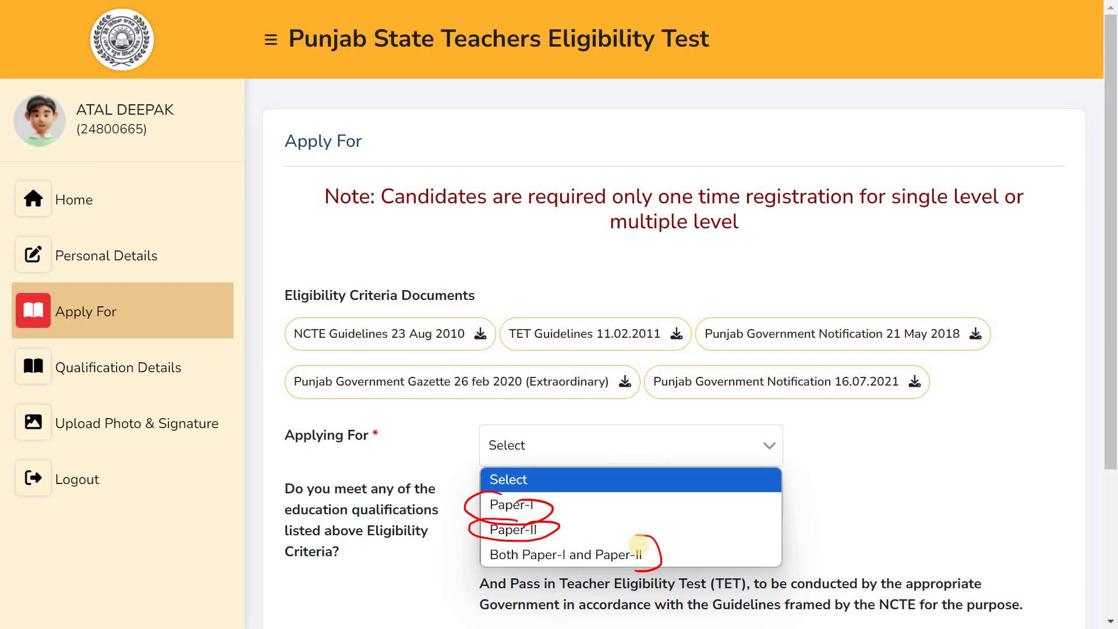
pyautogui.click(638, 548)
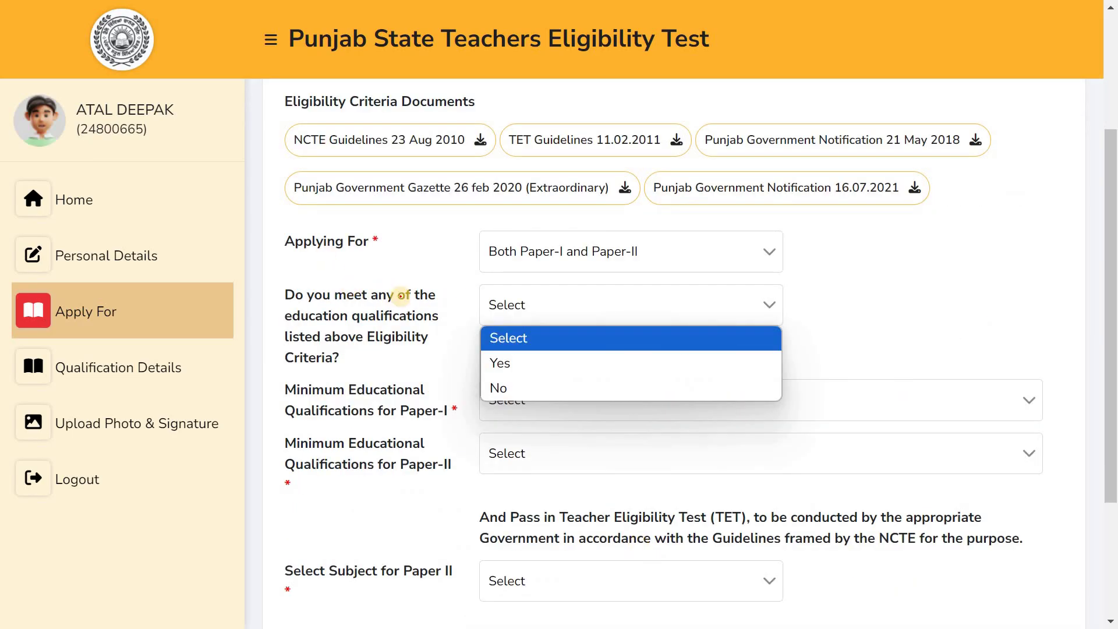
# - Circle the Both Paper-I and Paper-II selection and the Yes option in red, and mark the Paper-I minimum qualifications label
pyautogui.moveTo(547, 229)
pyautogui.mouseDown()
pyautogui.moveTo(461, 239)
pyautogui.moveTo(535, 281)
pyautogui.moveTo(649, 294)
pyautogui.mouseUp()
pyautogui.moveTo(791, 286)
pyautogui.mouseDown()
pyautogui.moveTo(670, 213)
pyautogui.moveTo(547, 226)
pyautogui.mouseUp()
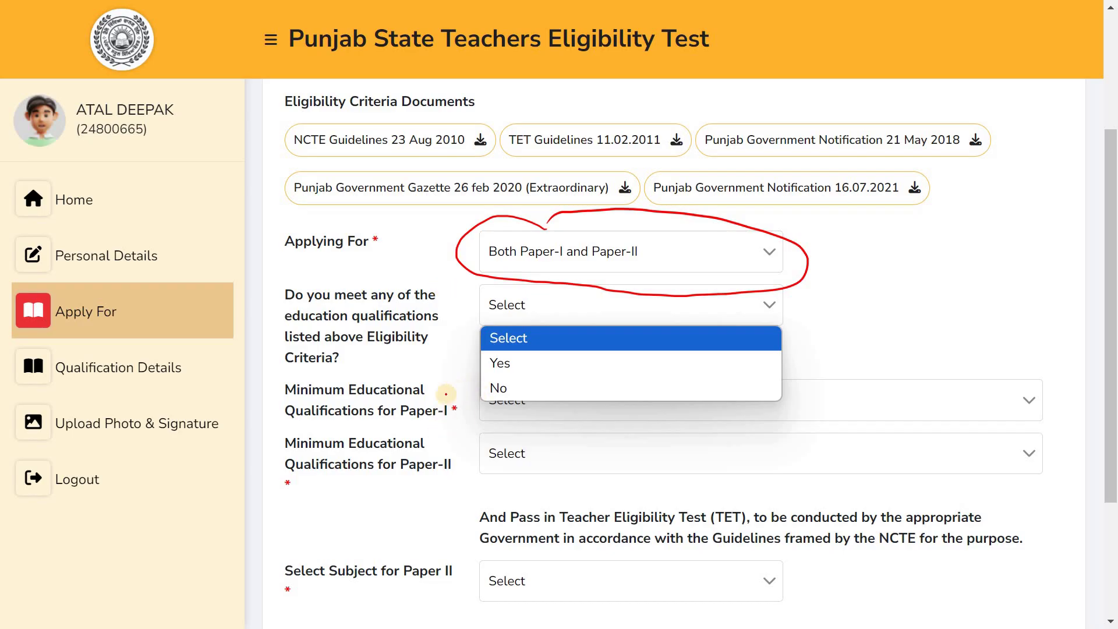
pyautogui.moveTo(504, 349)
pyautogui.mouseDown()
pyautogui.moveTo(493, 353)
pyautogui.moveTo(524, 343)
pyautogui.mouseUp()
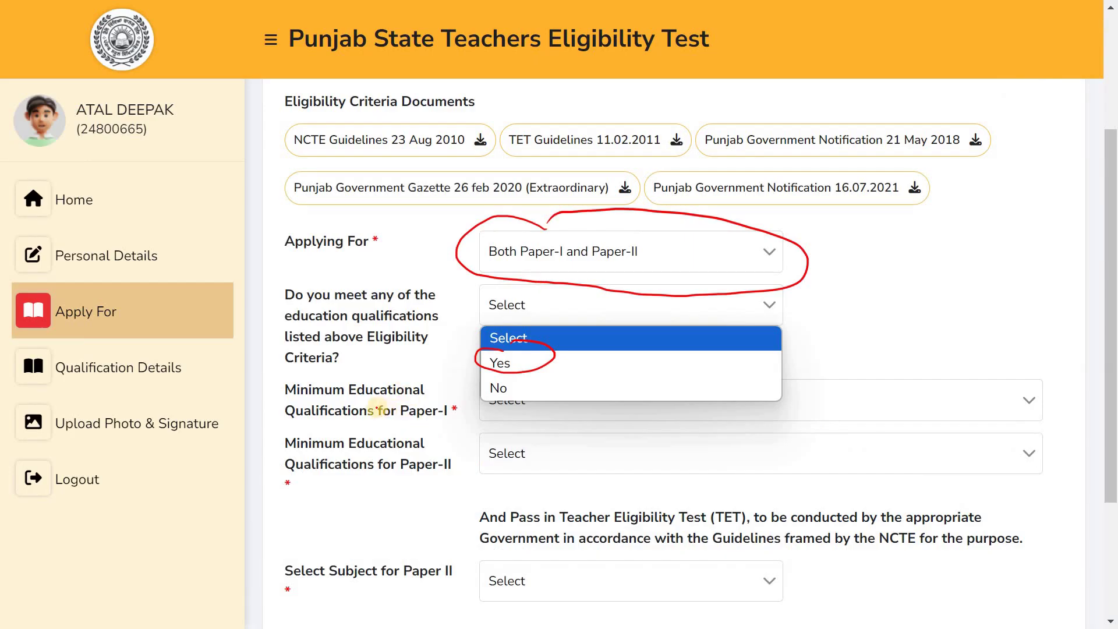
pyautogui.moveTo(429, 399)
pyautogui.mouseDown()
pyautogui.moveTo(389, 386)
pyautogui.moveTo(469, 428)
pyautogui.mouseUp()
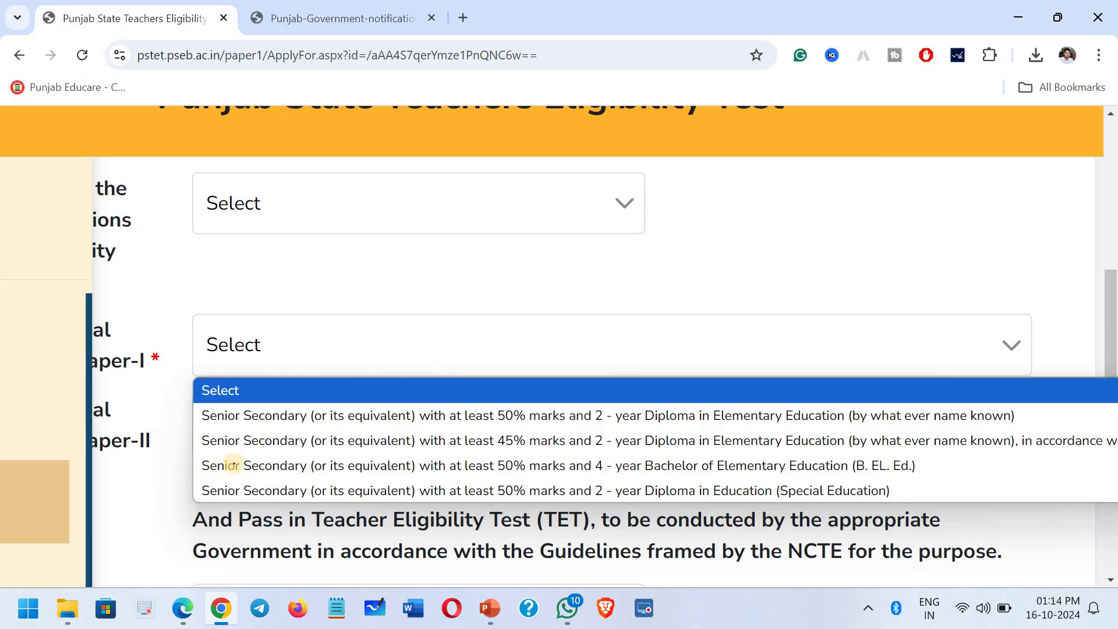
# - Mark the Paper-I qualification option for Senior Secondary with at least 45% marks and a 2-year Diploma in Elementary Education in red
pyautogui.moveTo(207, 448); pyautogui.dragTo(436, 460)
pyautogui.moveTo(521, 427); pyautogui.dragTo(499, 457)
pyautogui.moveTo(523, 422); pyautogui.dragTo(542, 447)
pyautogui.moveTo(641, 423); pyautogui.dragTo(591, 417)
pyautogui.moveTo(620, 468); pyautogui.dragTo(768, 454)
pyautogui.moveTo(617, 428); pyautogui.dragTo(573, 460)
pyautogui.moveTo(196, 436); pyautogui.dragTo(225, 432)
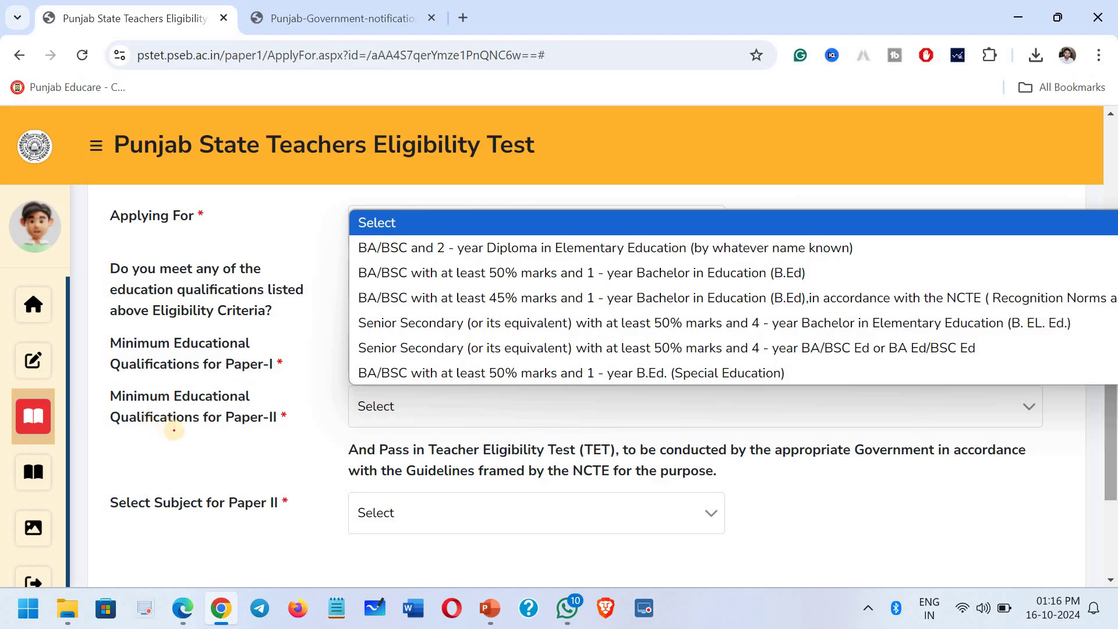
# - Circle the Paper-II label and mark its B.Ed options in red, emphasizing the 1-year B.Ed option with 45% marks
pyautogui.moveTo(259, 396)
pyautogui.mouseDown()
pyautogui.moveTo(299, 428)
pyautogui.moveTo(267, 439)
pyautogui.moveTo(262, 430)
pyautogui.mouseUp()
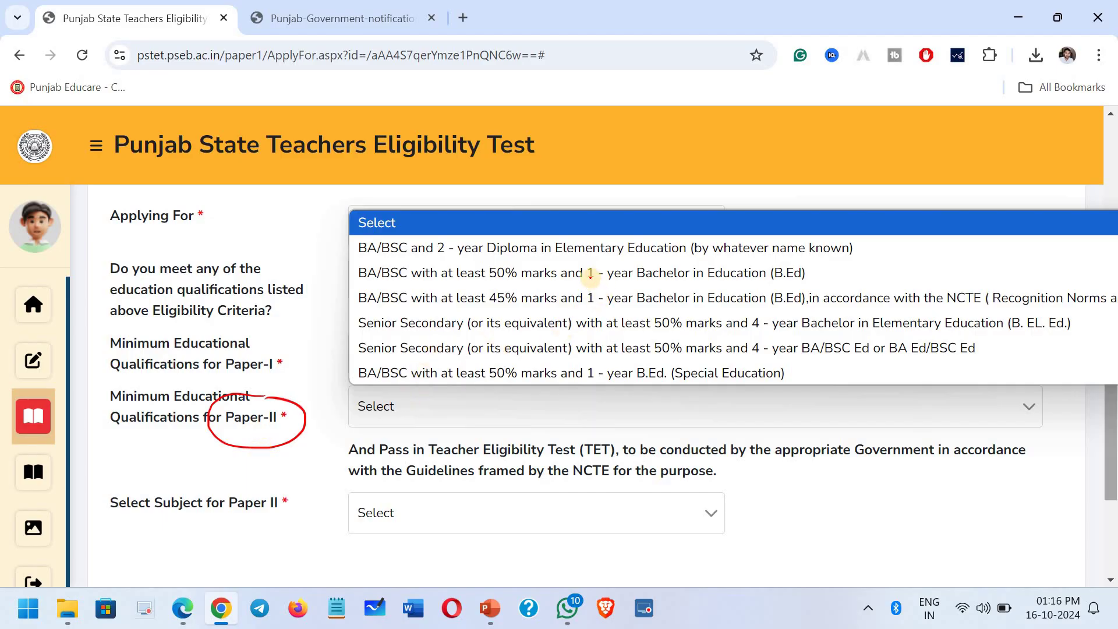
pyautogui.moveTo(591, 286); pyautogui.dragTo(618, 289)
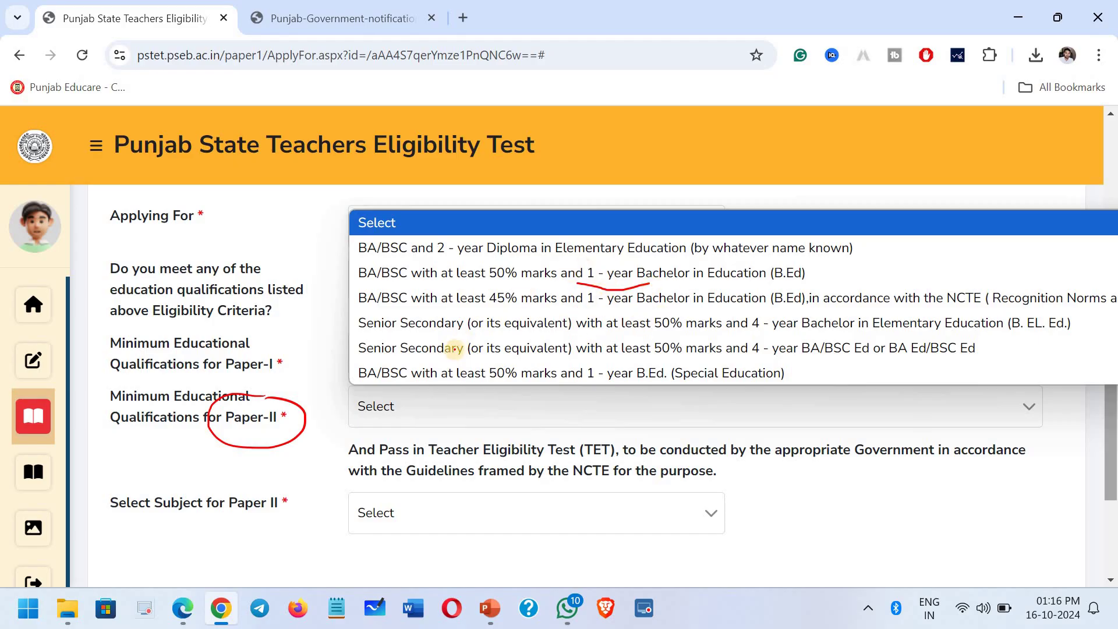
pyautogui.moveTo(350, 296)
pyautogui.mouseDown()
pyautogui.moveTo(367, 290)
pyautogui.moveTo(389, 310)
pyautogui.mouseUp()
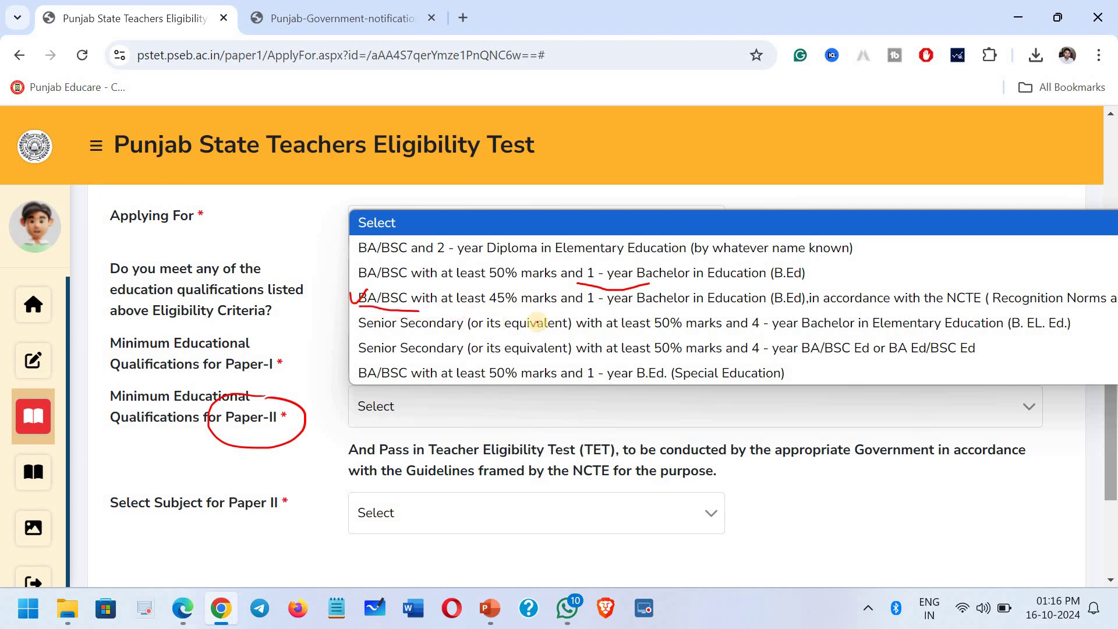
pyautogui.moveTo(510, 286)
pyautogui.mouseDown()
pyautogui.moveTo(489, 285)
pyautogui.moveTo(482, 321)
pyautogui.mouseUp()
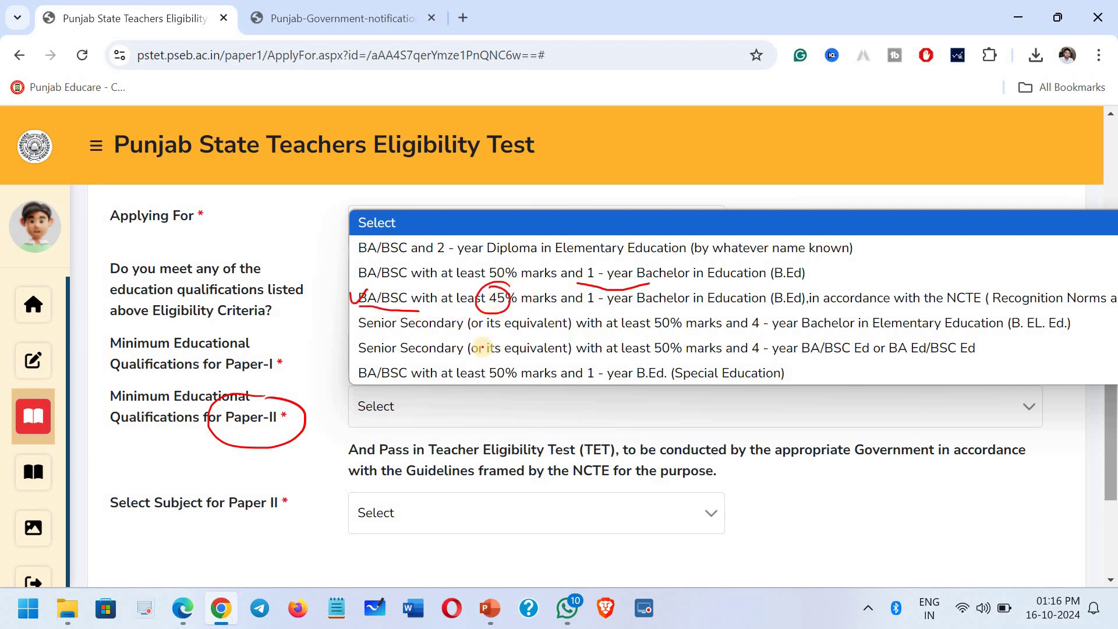
pyautogui.moveTo(609, 318); pyautogui.dragTo(763, 317)
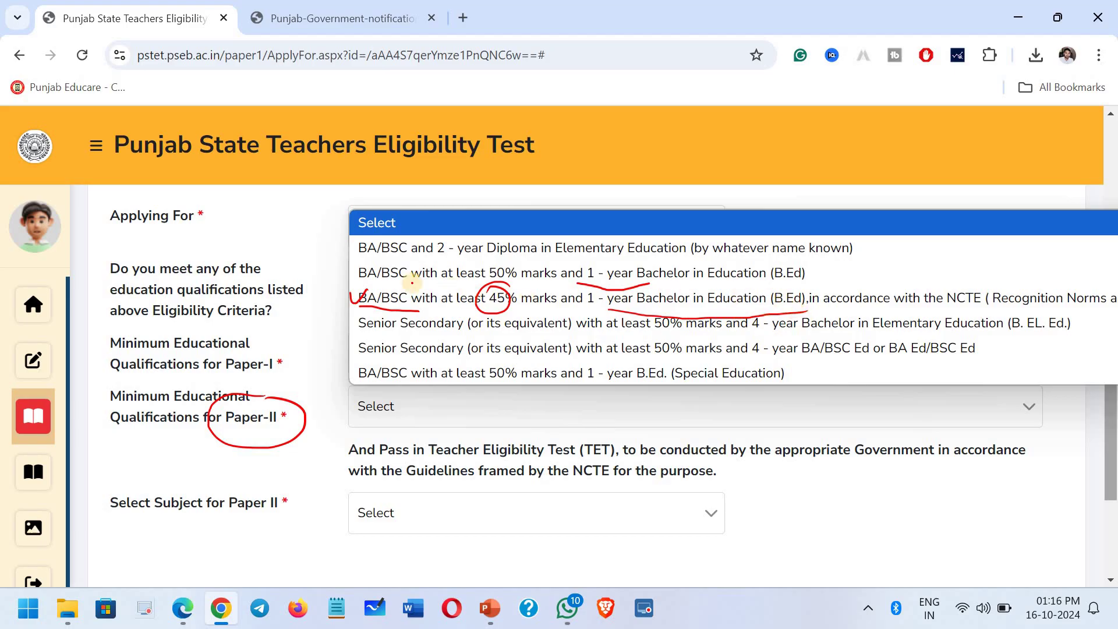
pyautogui.moveTo(359, 294)
pyautogui.mouseDown()
pyautogui.moveTo(372, 278)
pyautogui.moveTo(387, 288)
pyautogui.mouseUp()
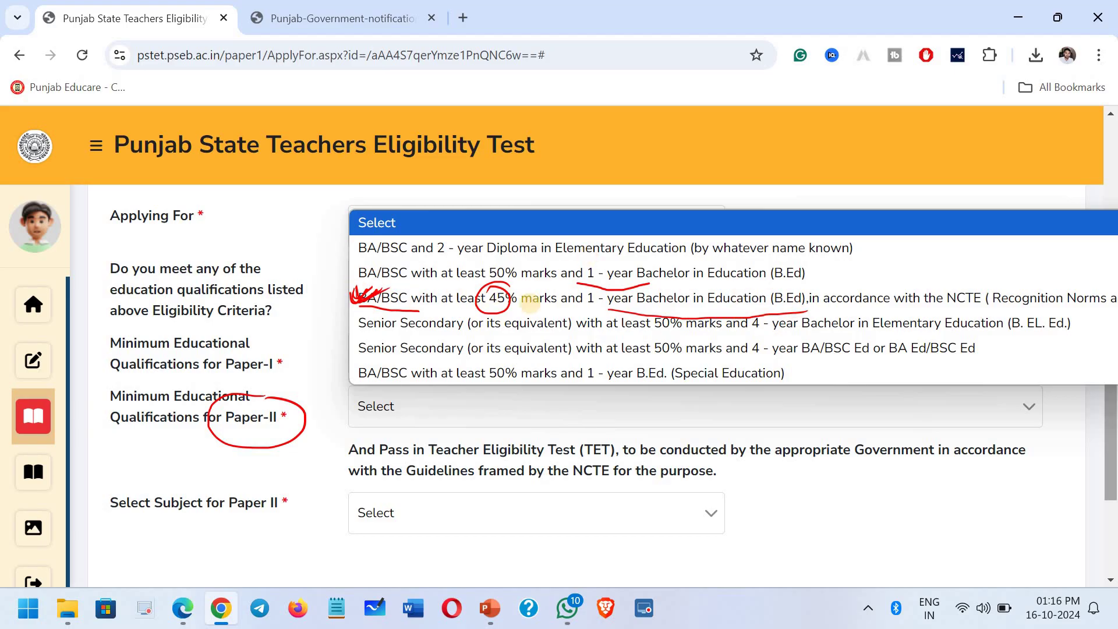
pyautogui.moveTo(360, 350); pyautogui.dragTo(367, 348)
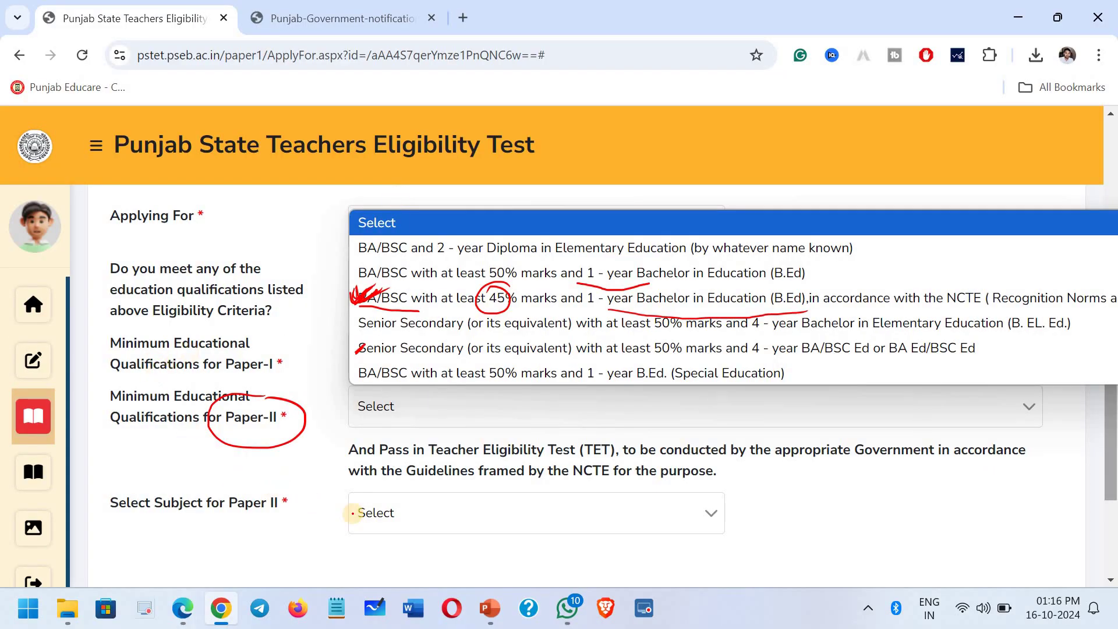
# - Bracket the Paper II subject field and mark each subject option from Mathematics & Science to Sanskrit in red
pyautogui.moveTo(367, 474); pyautogui.dragTo(373, 531)
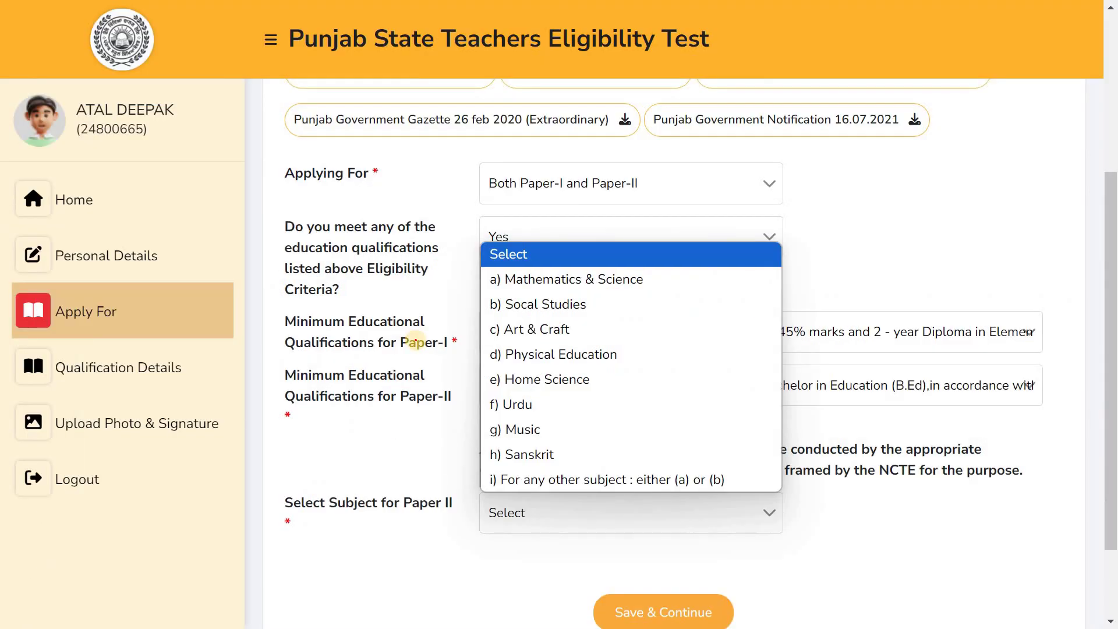
pyautogui.moveTo(649, 262); pyautogui.dragTo(630, 301)
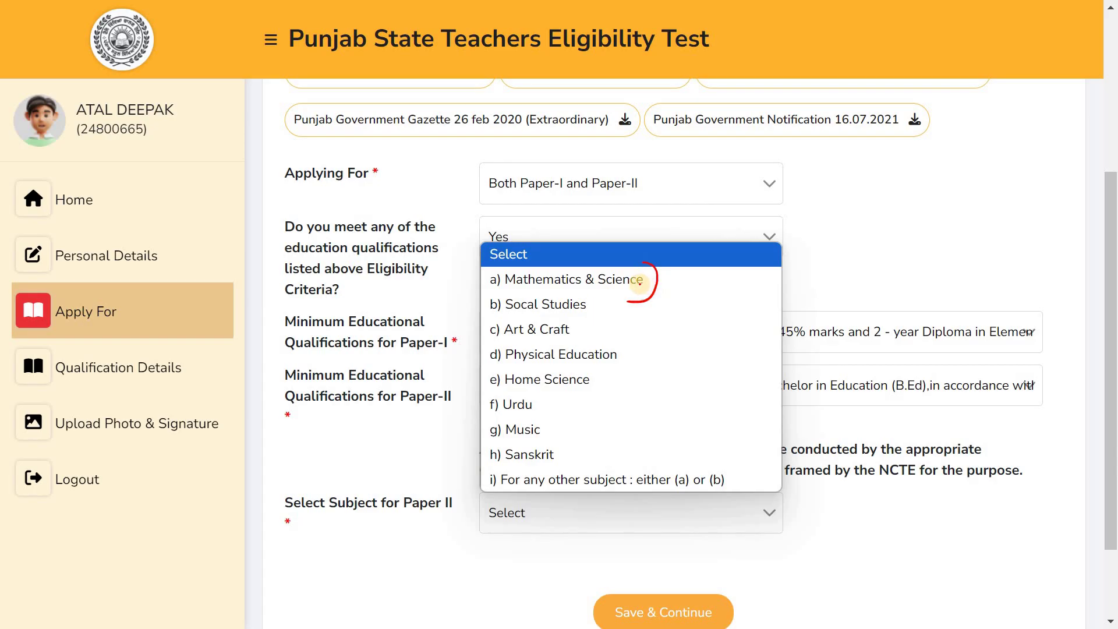
pyautogui.moveTo(623, 302); pyautogui.dragTo(657, 294)
pyautogui.moveTo(654, 263); pyautogui.dragTo(642, 288)
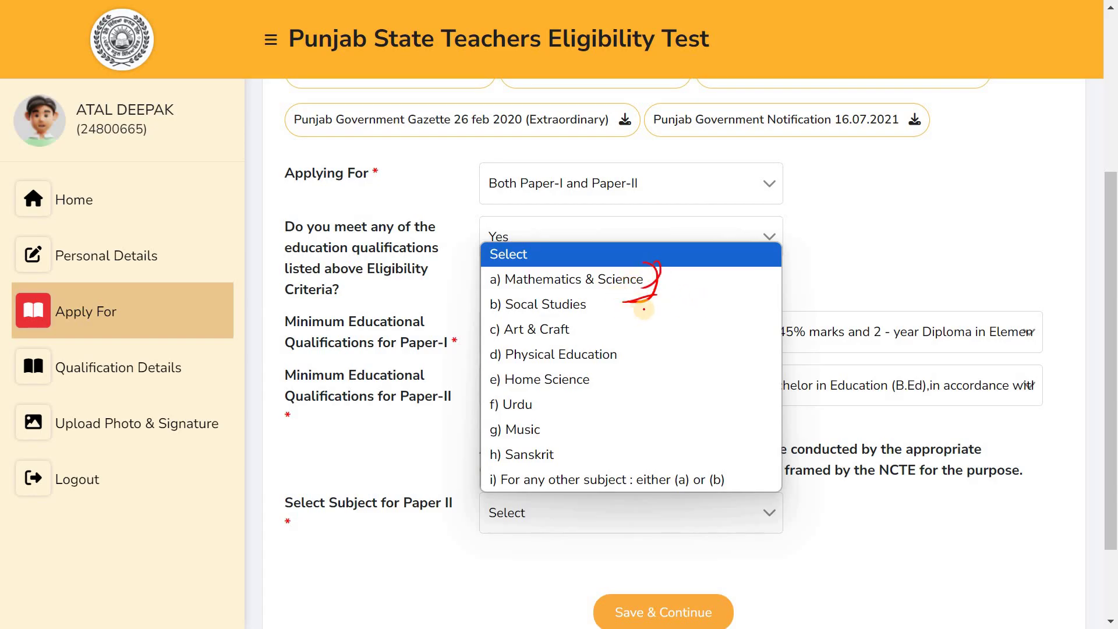
pyautogui.moveTo(598, 295); pyautogui.dragTo(598, 312)
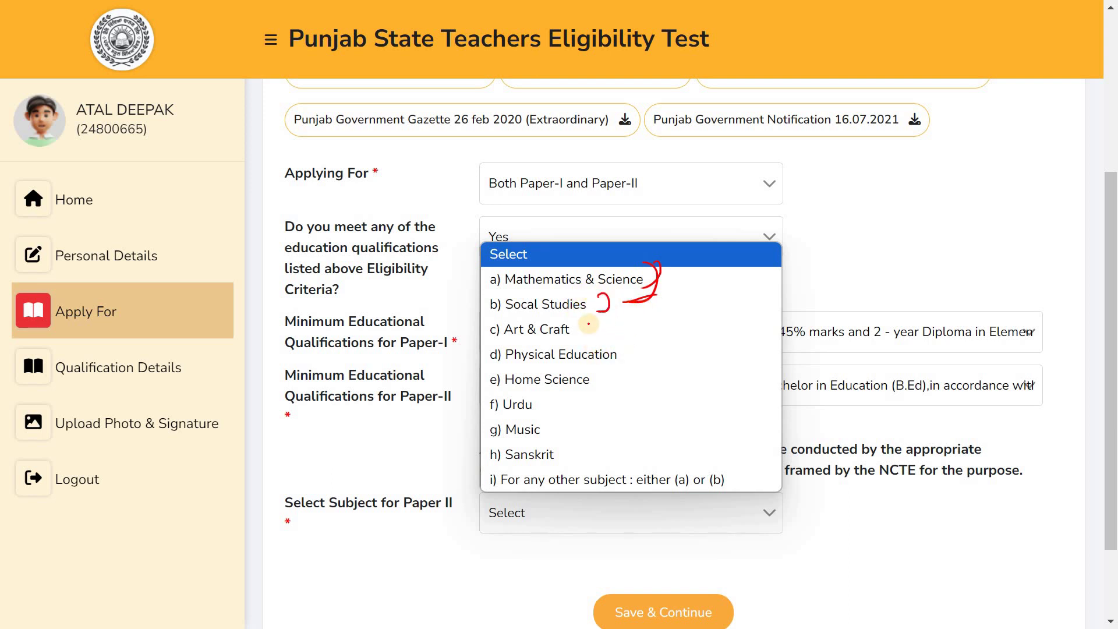
pyautogui.moveTo(585, 323)
pyautogui.mouseDown()
pyautogui.moveTo(583, 337)
pyautogui.moveTo(634, 354)
pyautogui.moveTo(543, 425)
pyautogui.moveTo(561, 454)
pyautogui.moveTo(578, 454)
pyautogui.mouseUp()
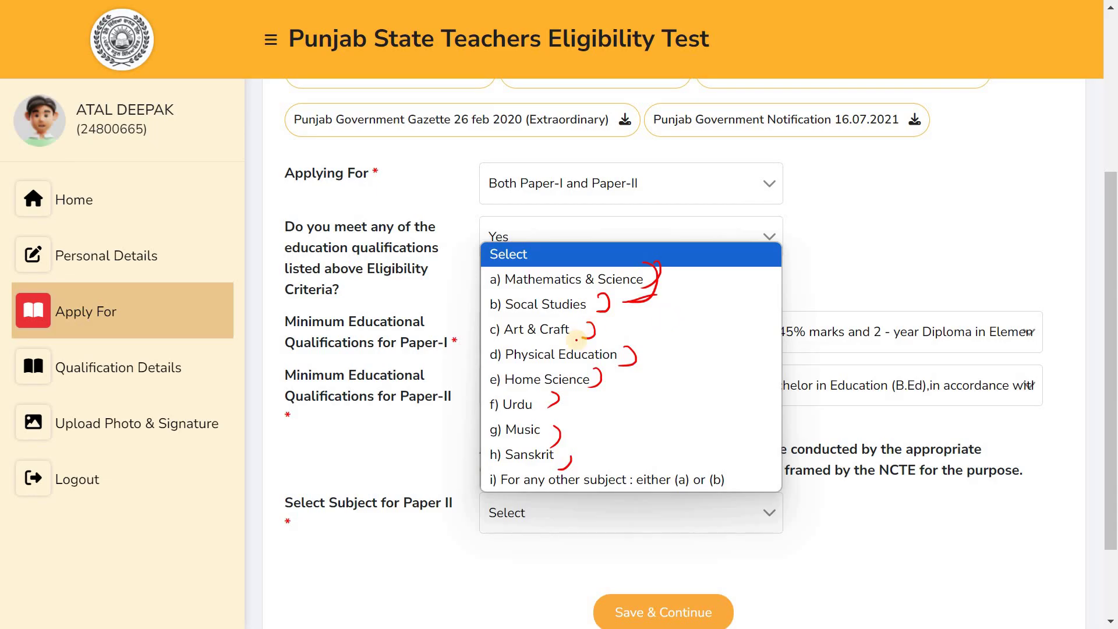
# - Circle and choose b) Socal Studies as the Paper II subject, and save the Apply For page, marking the confirmation dialog in red
pyautogui.moveTo(512, 294)
pyautogui.mouseDown()
pyautogui.moveTo(482, 308)
pyautogui.moveTo(576, 325)
pyautogui.moveTo(603, 303)
pyautogui.moveTo(515, 289)
pyautogui.mouseUp()
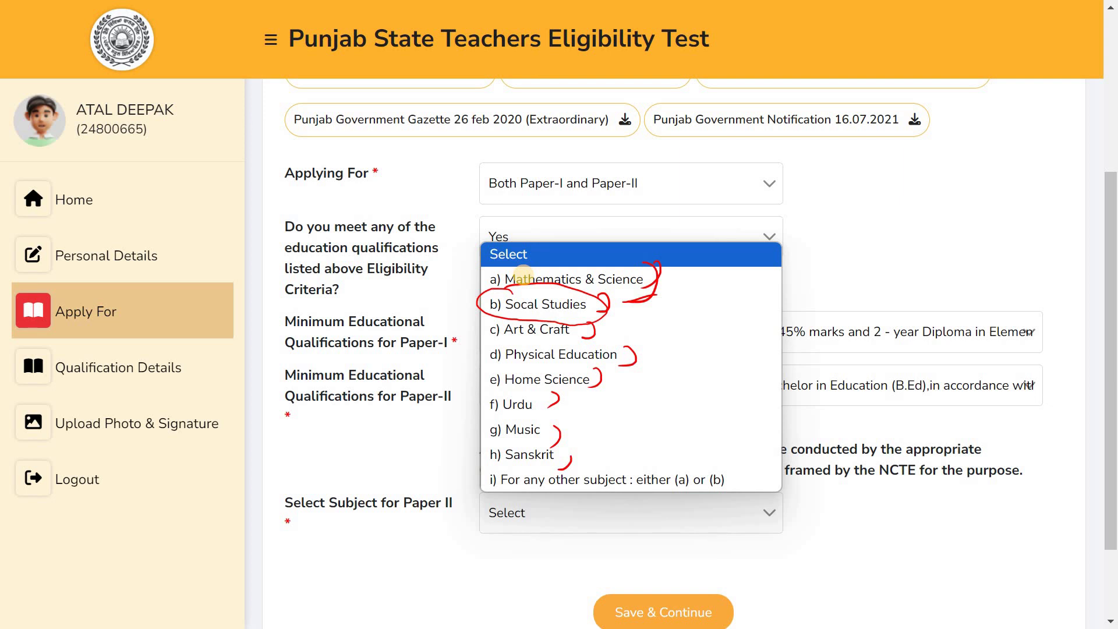
pyautogui.click(524, 304)
pyautogui.scroll(-2, 524, 278)
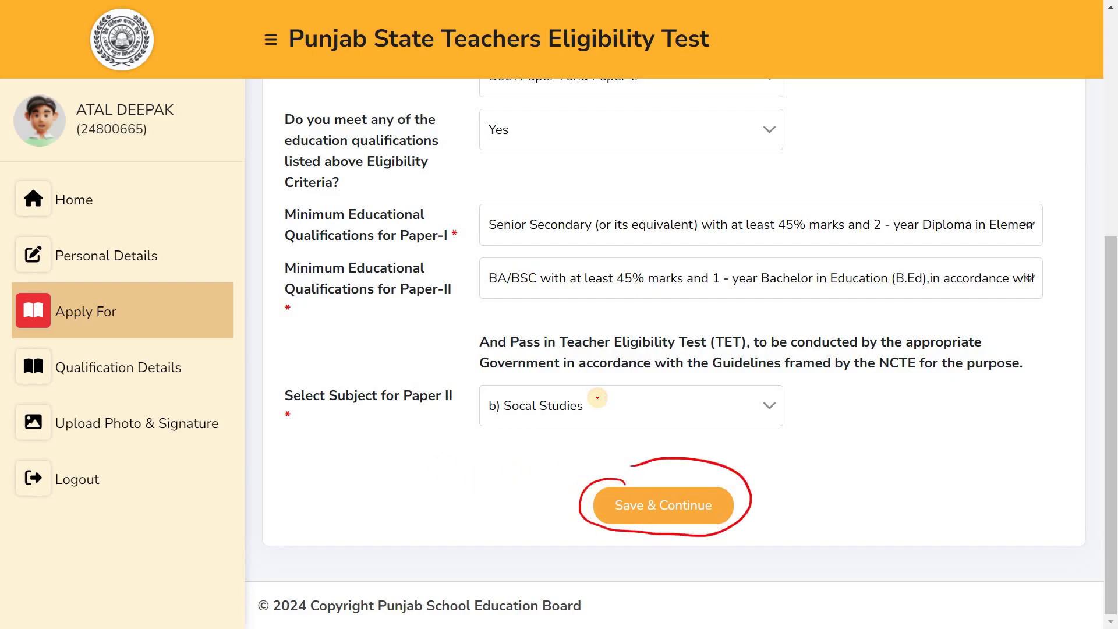
pyautogui.click(663, 505)
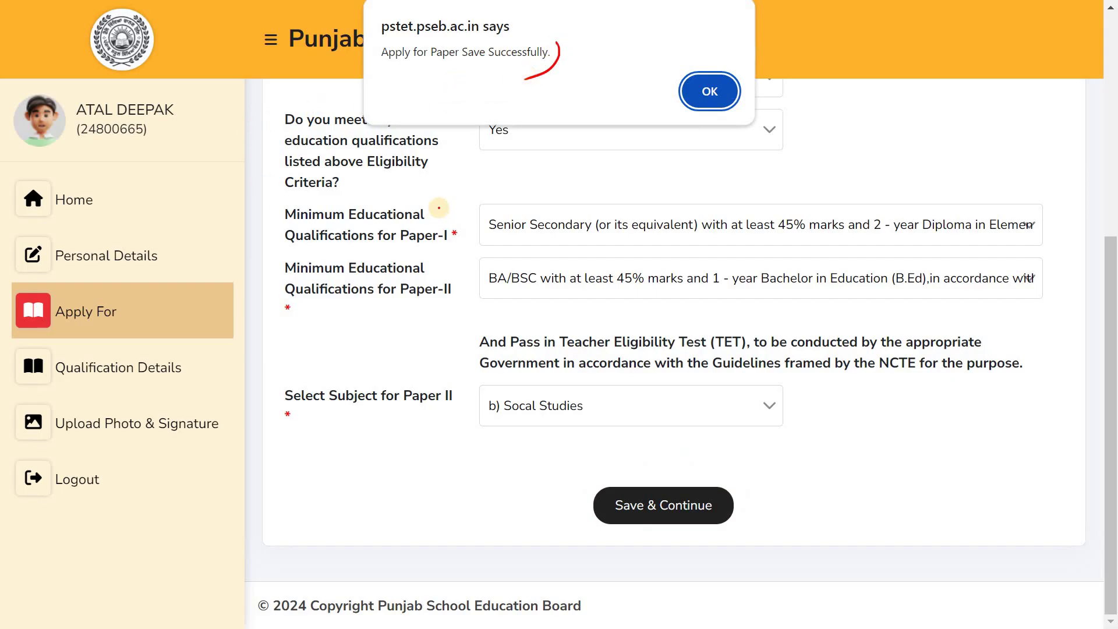
pyautogui.moveTo(722, 70)
pyautogui.mouseDown()
pyautogui.moveTo(698, 68)
pyautogui.moveTo(738, 116)
pyautogui.moveTo(728, 73)
pyautogui.mouseUp()
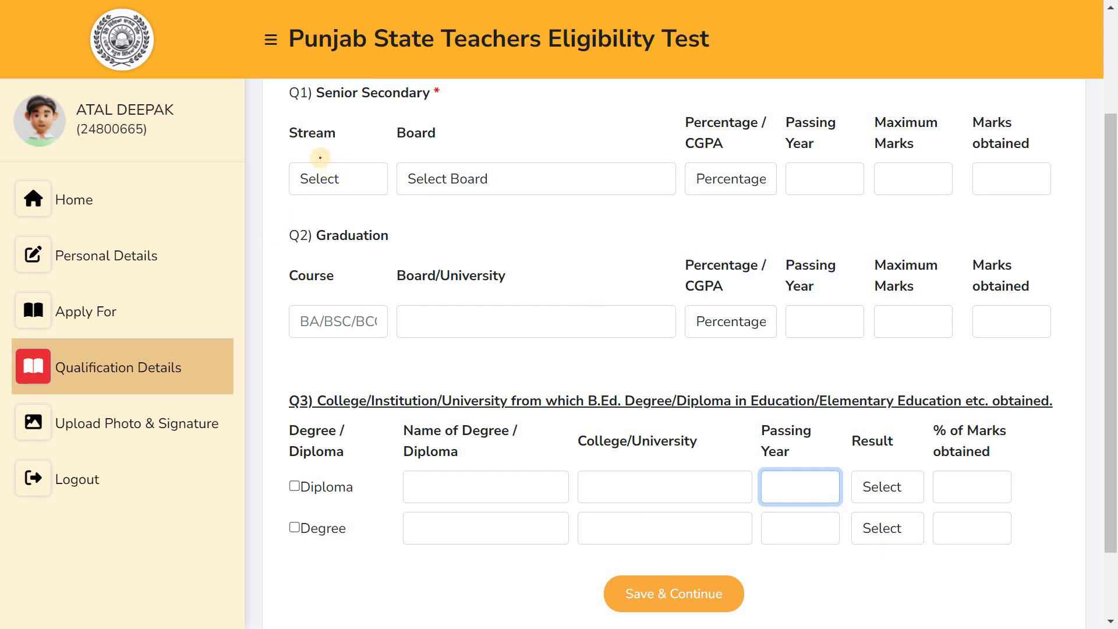
# - Mark the Senior Secondary fields from Stream, Board and Percentage/CGPA to Passing Year, Maximum Marks and Marks obtained in red
pyautogui.moveTo(313, 207)
pyautogui.mouseDown()
pyautogui.moveTo(319, 157)
pyautogui.moveTo(314, 213)
pyautogui.mouseUp()
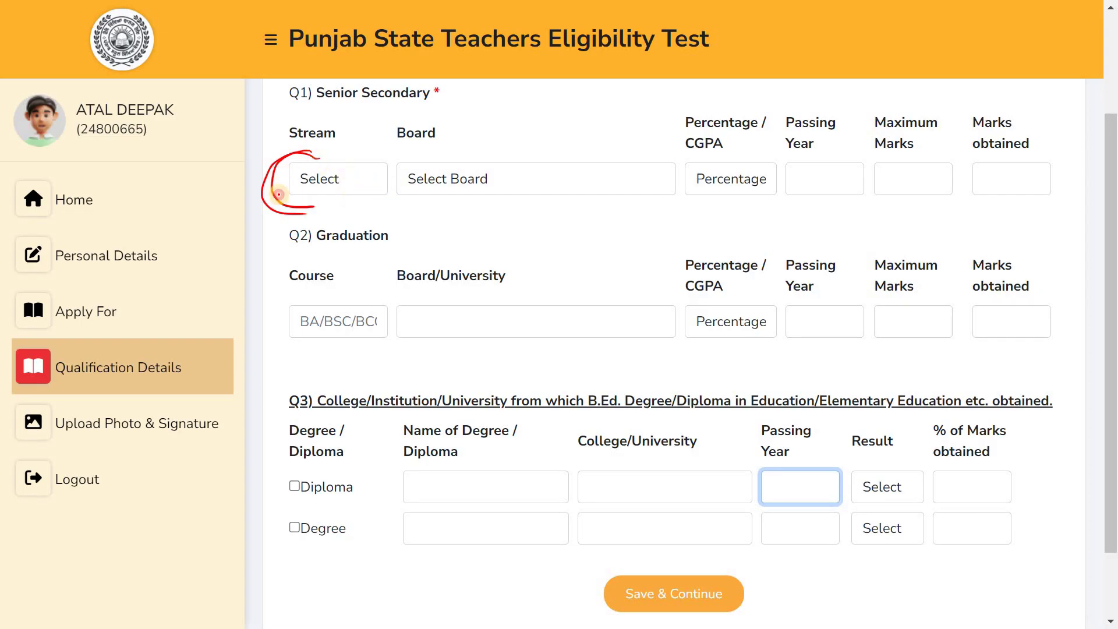
pyautogui.moveTo(417, 116)
pyautogui.mouseDown()
pyautogui.moveTo(383, 119)
pyautogui.moveTo(442, 115)
pyautogui.mouseUp()
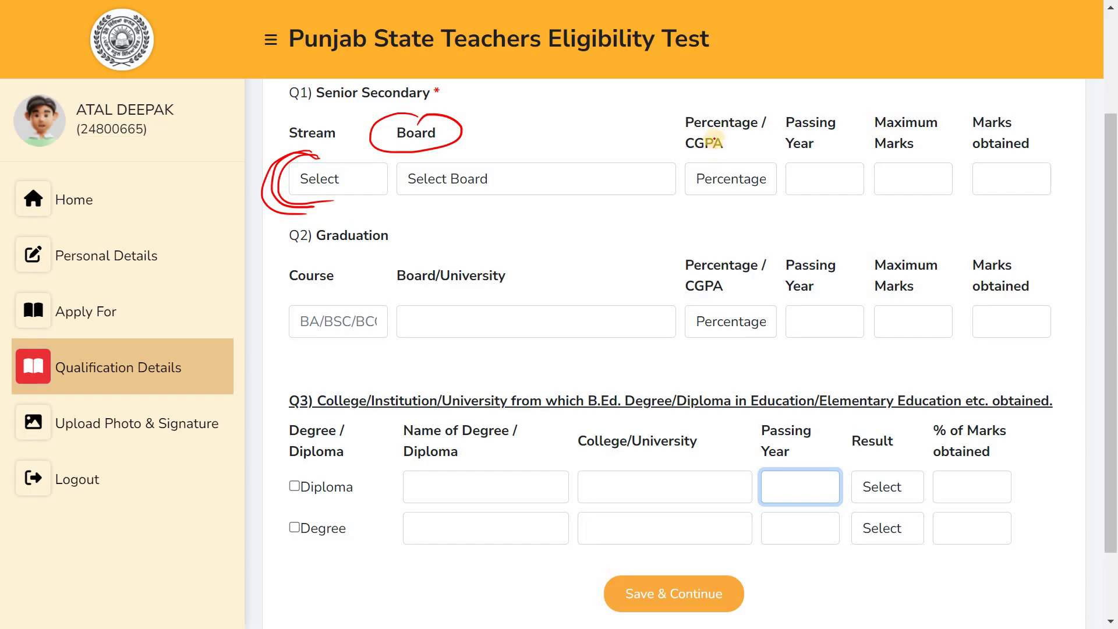
pyautogui.moveTo(712, 109)
pyautogui.mouseDown()
pyautogui.moveTo(673, 145)
pyautogui.moveTo(722, 148)
pyautogui.mouseUp()
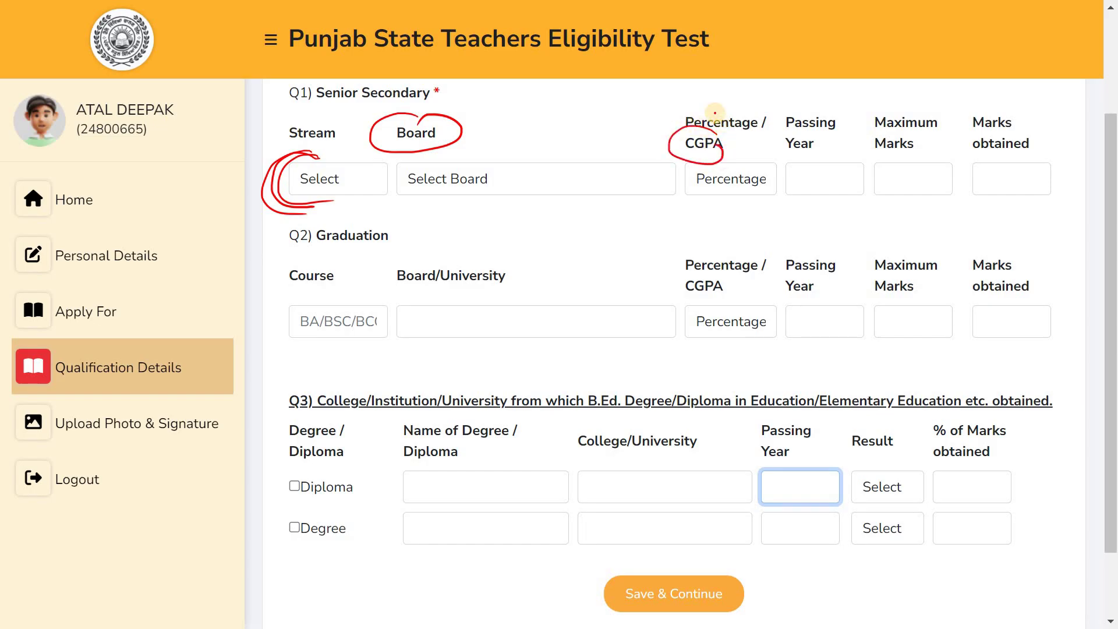
pyautogui.moveTo(813, 106)
pyautogui.mouseDown()
pyautogui.moveTo(774, 157)
pyautogui.moveTo(812, 139)
pyautogui.mouseUp()
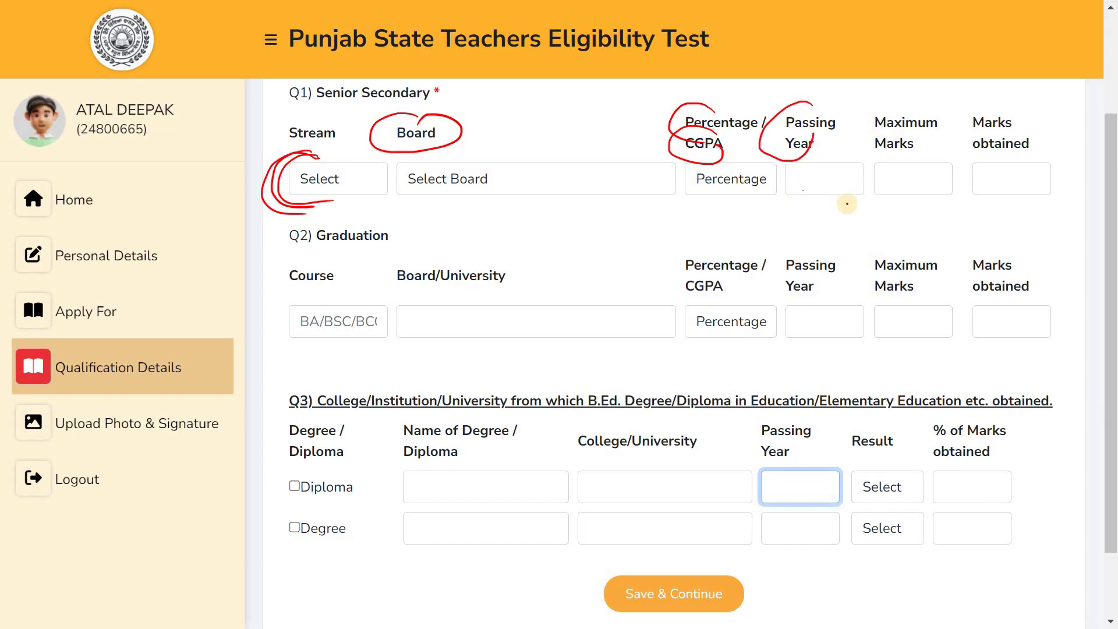
pyautogui.moveTo(906, 101)
pyautogui.mouseDown()
pyautogui.moveTo(886, 100)
pyautogui.moveTo(881, 158)
pyautogui.mouseUp()
pyautogui.click(891, 184)
pyautogui.click(897, 185)
pyautogui.moveTo(982, 105); pyautogui.dragTo(981, 107)
pyautogui.moveTo(903, 102)
pyautogui.mouseDown()
pyautogui.moveTo(922, 125)
pyautogui.moveTo(890, 121)
pyautogui.mouseUp()
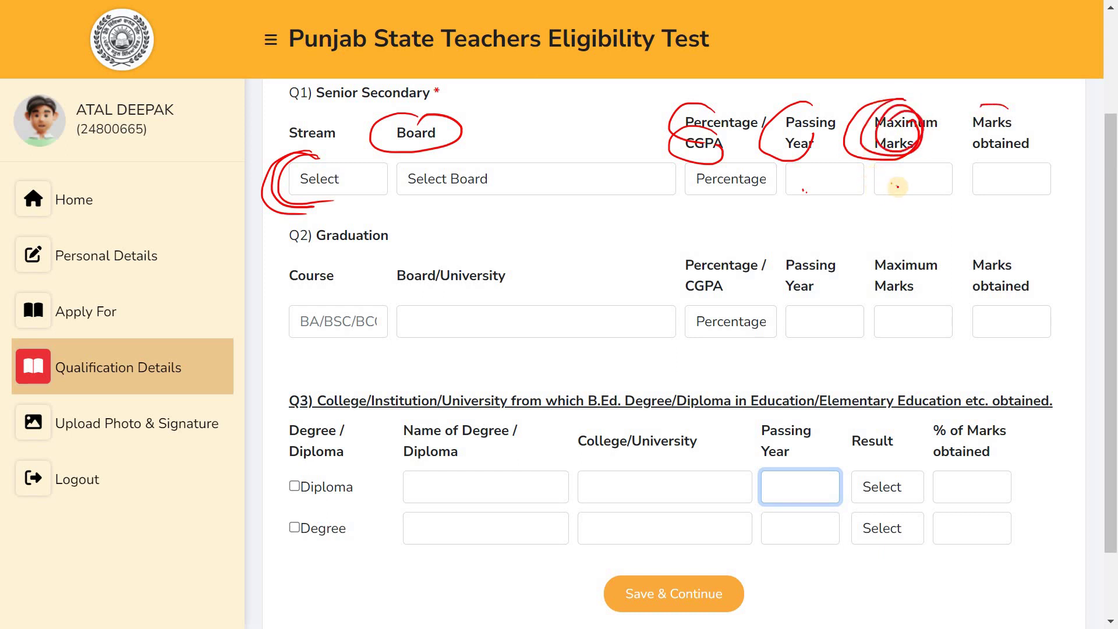
# - Handwrite sample Senior Secondary values in red: maximum marks 500, marks obtained 351 and passing year 2015
pyautogui.moveTo(897, 186)
pyautogui.mouseDown()
pyautogui.moveTo(914, 174)
pyautogui.moveTo(895, 196)
pyautogui.mouseUp()
pyautogui.moveTo(927, 179); pyautogui.dragTo(926, 181)
pyautogui.moveTo(945, 180); pyautogui.dragTo(1023, 212)
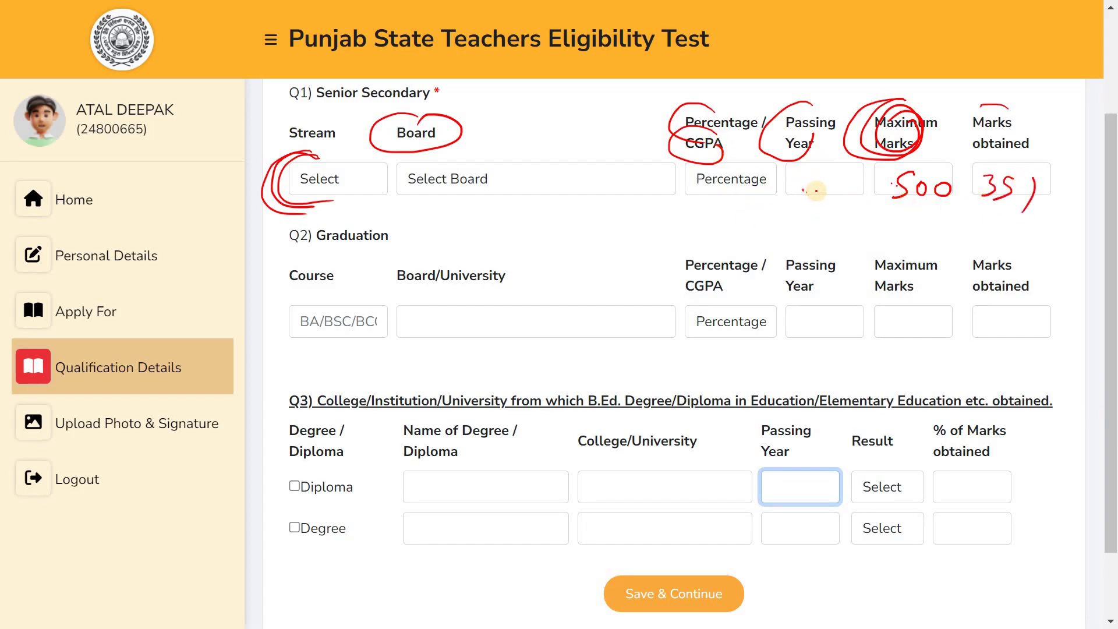
pyautogui.moveTo(794, 180)
pyautogui.mouseDown()
pyautogui.moveTo(807, 198)
pyautogui.moveTo(818, 185)
pyautogui.moveTo(836, 201)
pyautogui.mouseUp()
pyautogui.moveTo(849, 176); pyautogui.dragTo(844, 201)
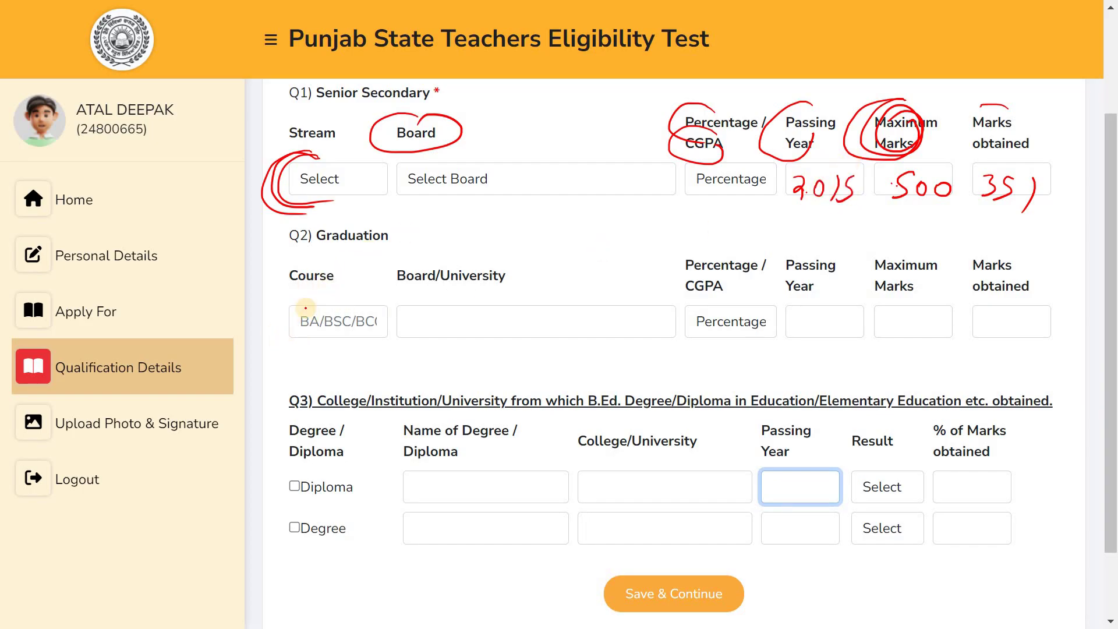
# - Handwrite B.A as the graduation course and Panjab University Chandigarh as its Board/University in red
pyautogui.moveTo(303, 304); pyautogui.dragTo(318, 333)
pyautogui.click(322, 327)
pyautogui.moveTo(340, 339)
pyautogui.mouseDown()
pyautogui.moveTo(344, 310)
pyautogui.moveTo(361, 345)
pyautogui.moveTo(361, 323)
pyautogui.mouseUp()
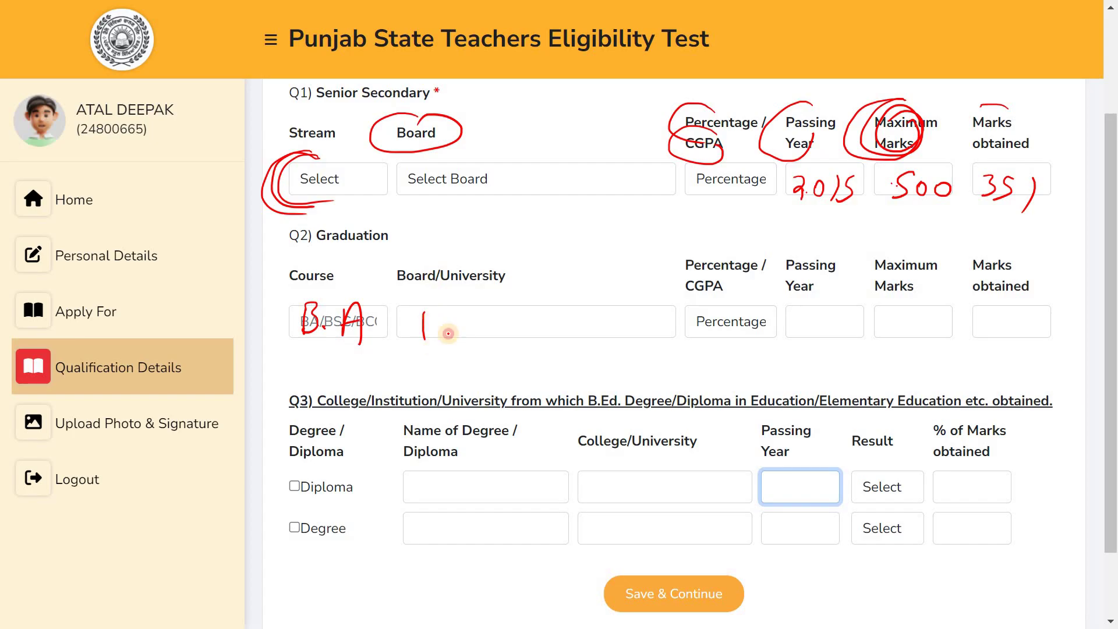
pyautogui.moveTo(433, 348)
pyautogui.mouseDown()
pyautogui.moveTo(453, 315)
pyautogui.moveTo(429, 364)
pyautogui.mouseUp()
pyautogui.moveTo(426, 312)
pyautogui.mouseDown()
pyautogui.moveTo(508, 355)
pyautogui.moveTo(527, 344)
pyautogui.mouseUp()
pyautogui.moveTo(535, 300); pyautogui.dragTo(533, 338)
pyautogui.moveTo(570, 300); pyautogui.dragTo(584, 302)
pyautogui.moveTo(591, 309)
pyautogui.mouseDown()
pyautogui.moveTo(612, 319)
pyautogui.moveTo(685, 291)
pyautogui.mouseUp()
pyautogui.moveTo(567, 345)
pyautogui.mouseDown()
pyautogui.moveTo(553, 367)
pyautogui.moveTo(618, 364)
pyautogui.moveTo(601, 384)
pyautogui.mouseUp()
pyautogui.moveTo(617, 355); pyautogui.dragTo(634, 356)
# - Underline the graduation Percentage option and handwrite passing year 2018, maximum marks 2400 and marks obtained 1466 in red
pyautogui.moveTo(712, 339)
pyautogui.mouseDown()
pyautogui.moveTo(738, 330)
pyautogui.moveTo(808, 339)
pyautogui.moveTo(821, 320)
pyautogui.moveTo(831, 343)
pyautogui.mouseUp()
pyautogui.moveTo(849, 317); pyautogui.dragTo(845, 341)
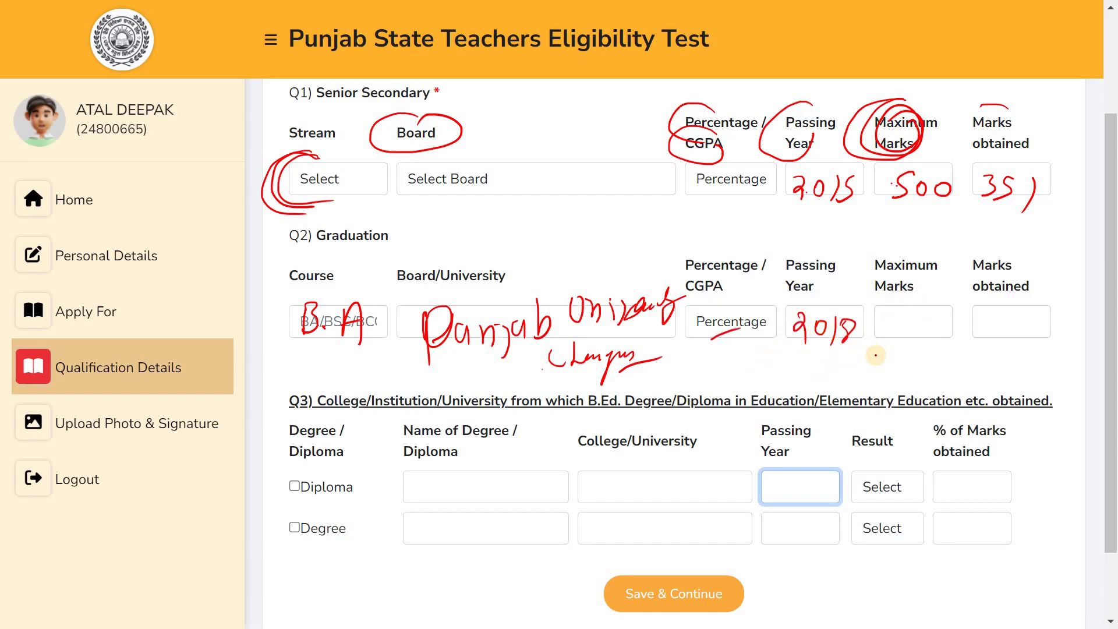
pyautogui.moveTo(890, 320)
pyautogui.mouseDown()
pyautogui.moveTo(884, 342)
pyautogui.moveTo(894, 333)
pyautogui.moveTo(904, 353)
pyautogui.mouseUp()
pyautogui.moveTo(920, 333); pyautogui.dragTo(921, 333)
pyautogui.moveTo(930, 334); pyautogui.dragTo(1018, 345)
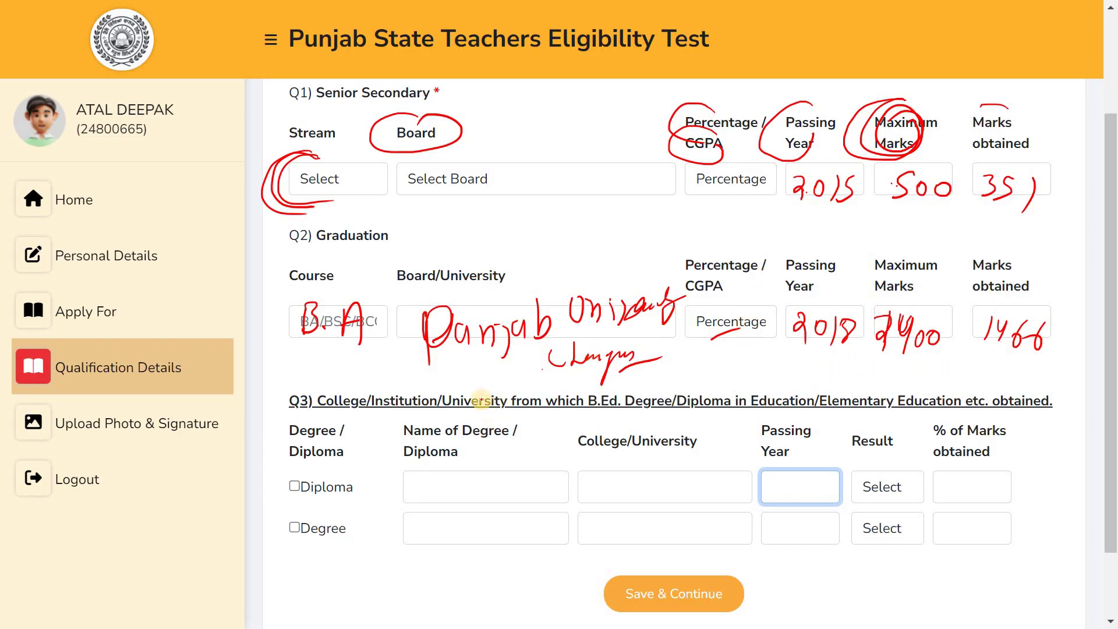
# - Draw red ticks over the Diploma and Degree checkboxes in Q3 and number the rows with circled 1 and 2
pyautogui.click(288, 487)
pyautogui.moveTo(289, 481); pyautogui.dragTo(319, 462)
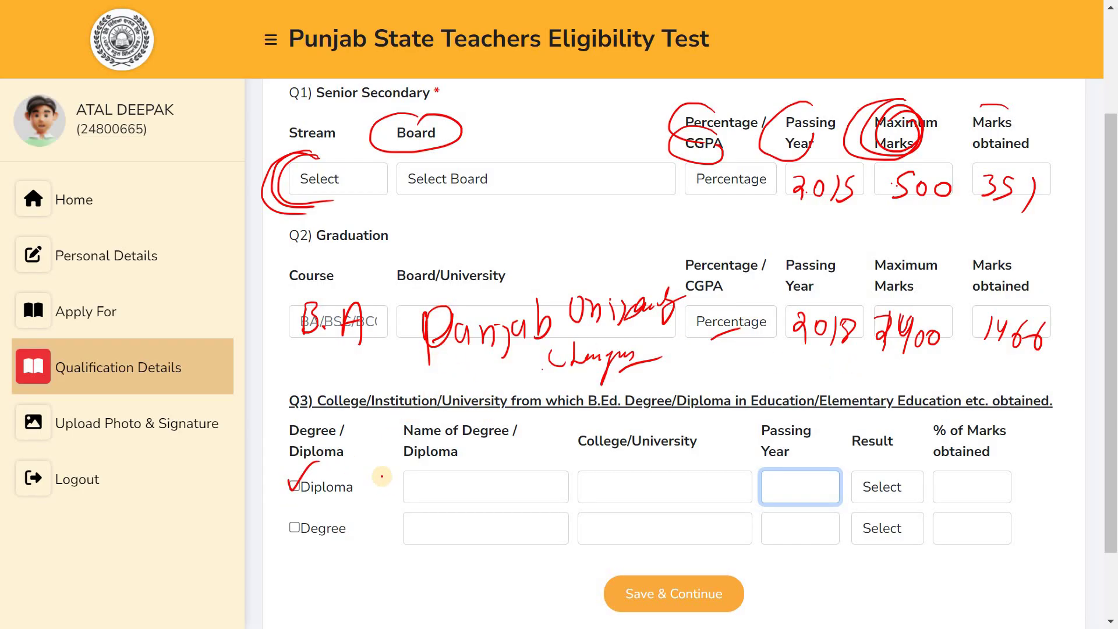
pyautogui.moveTo(283, 524)
pyautogui.mouseDown()
pyautogui.moveTo(290, 532)
pyautogui.moveTo(302, 514)
pyautogui.mouseUp()
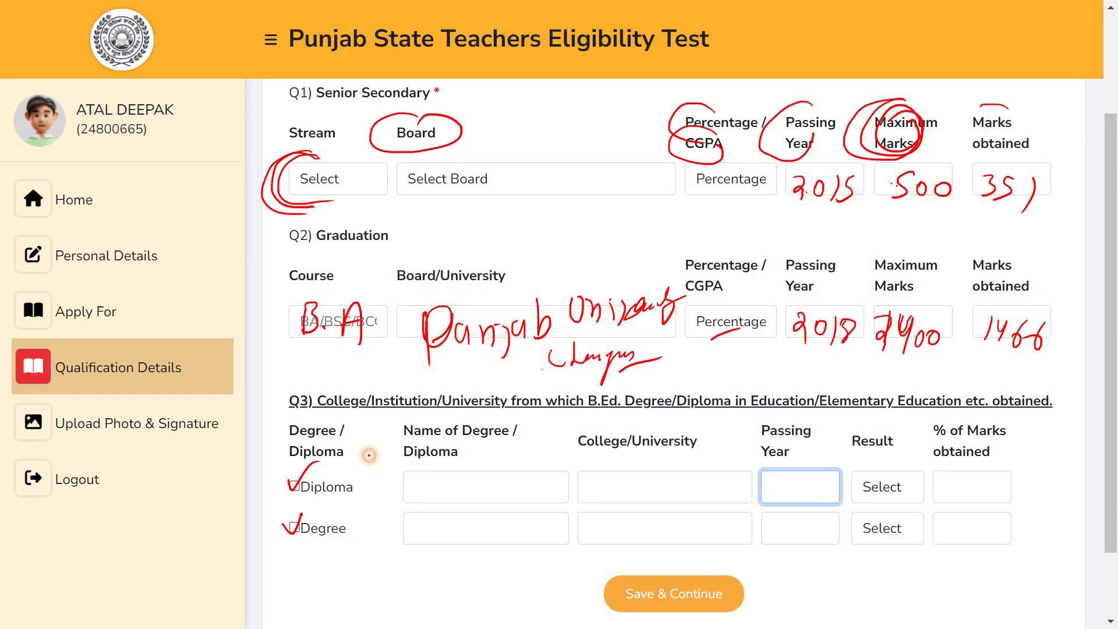
pyautogui.moveTo(370, 466); pyautogui.dragTo(373, 487)
pyautogui.moveTo(366, 456); pyautogui.dragTo(372, 453)
pyautogui.moveTo(359, 526)
pyautogui.mouseDown()
pyautogui.moveTo(374, 540)
pyautogui.moveTo(359, 513)
pyautogui.mouseUp()
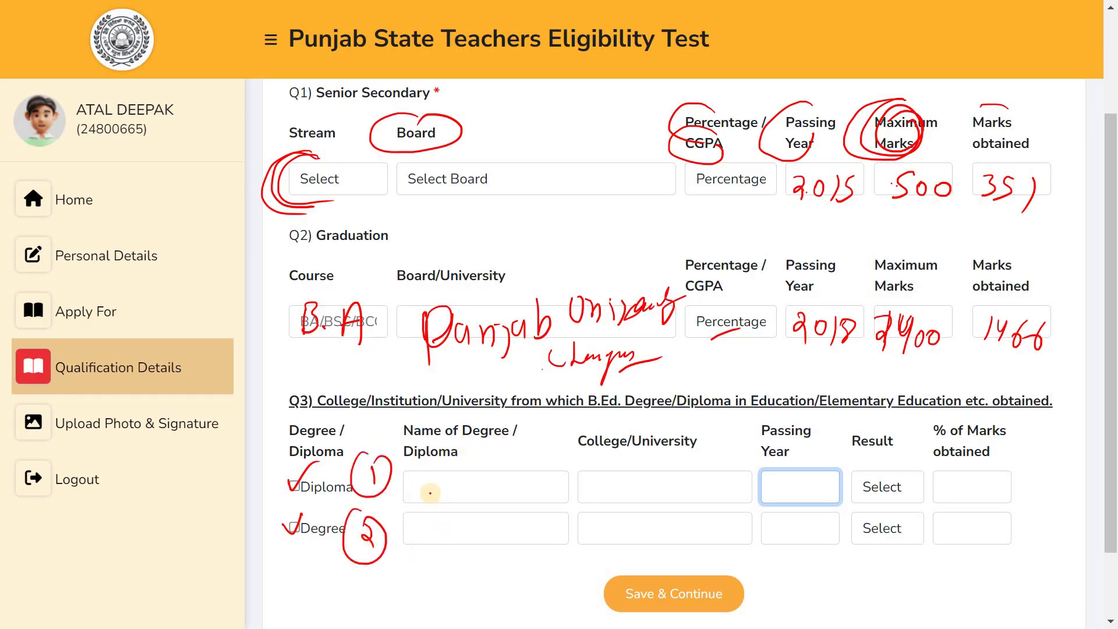
# - Handwrite ETT/D.El.Ed as the diploma name and B.Ed as the degree name in red in Q3
pyautogui.moveTo(432, 476)
pyautogui.mouseDown()
pyautogui.moveTo(418, 501)
pyautogui.moveTo(473, 477)
pyautogui.mouseUp()
pyautogui.moveTo(466, 479); pyautogui.dragTo(464, 501)
pyautogui.moveTo(488, 463)
pyautogui.mouseDown()
pyautogui.moveTo(483, 515)
pyautogui.moveTo(510, 472)
pyautogui.moveTo(501, 500)
pyautogui.moveTo(512, 494)
pyautogui.mouseUp()
pyautogui.moveTo(533, 472); pyautogui.dragTo(525, 494)
pyautogui.moveTo(525, 482)
pyautogui.mouseDown()
pyautogui.moveTo(579, 465)
pyautogui.moveTo(585, 475)
pyautogui.mouseUp()
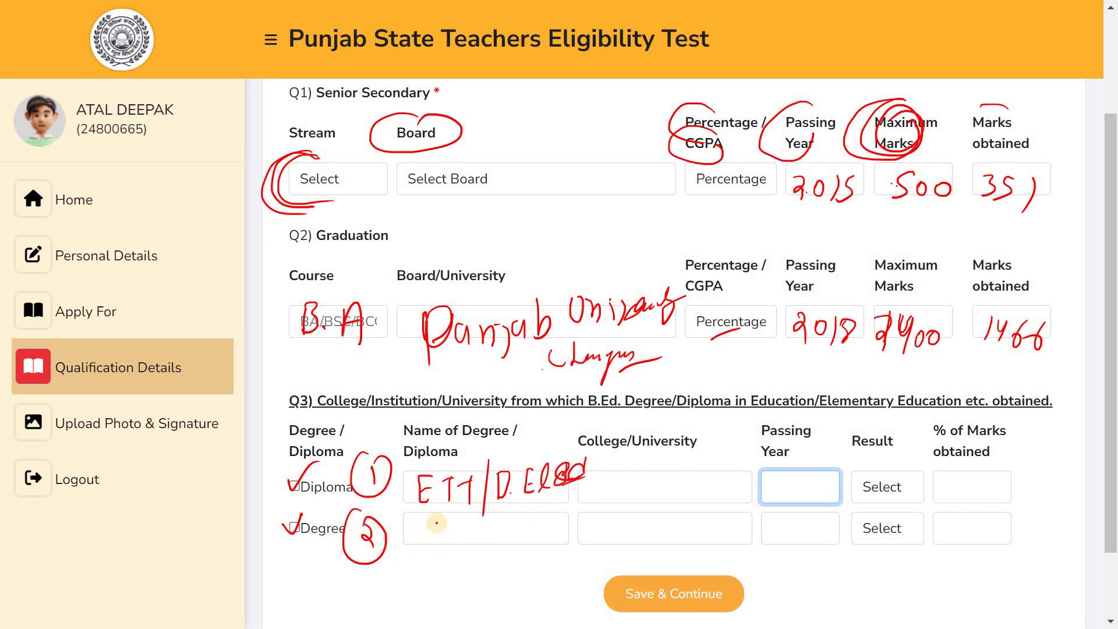
pyautogui.moveTo(437, 520); pyautogui.dragTo(443, 544)
pyautogui.moveTo(461, 541); pyautogui.dragTo(494, 539)
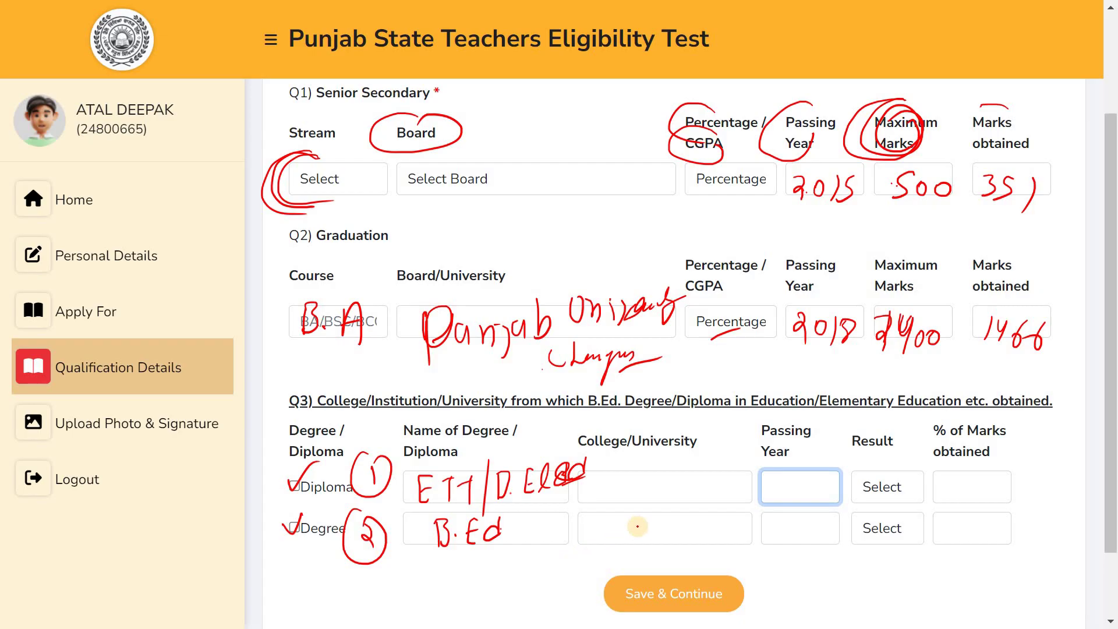
# - Handwrite SCERT for the diploma and Punjabi University Patiala for the degree in red, and annotate the diploma's passing year
pyautogui.moveTo(624, 481)
pyautogui.mouseDown()
pyautogui.moveTo(609, 506)
pyautogui.moveTo(664, 505)
pyautogui.moveTo(677, 476)
pyautogui.mouseUp()
pyautogui.moveTo(664, 492); pyautogui.dragTo(694, 506)
pyautogui.moveTo(695, 479)
pyautogui.mouseDown()
pyautogui.moveTo(705, 504)
pyautogui.moveTo(729, 473)
pyautogui.mouseUp()
pyautogui.moveTo(721, 473); pyautogui.dragTo(722, 502)
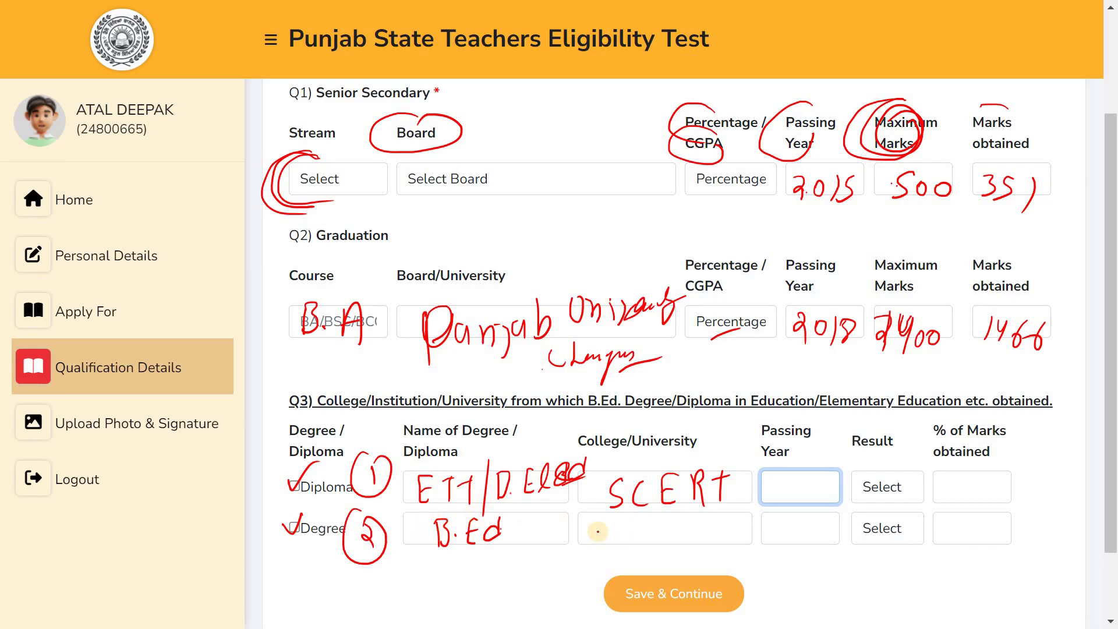
pyautogui.moveTo(600, 542)
pyautogui.mouseDown()
pyautogui.moveTo(599, 532)
pyautogui.moveTo(770, 534)
pyautogui.mouseUp()
pyautogui.moveTo(515, 588); pyautogui.dragTo(598, 562)
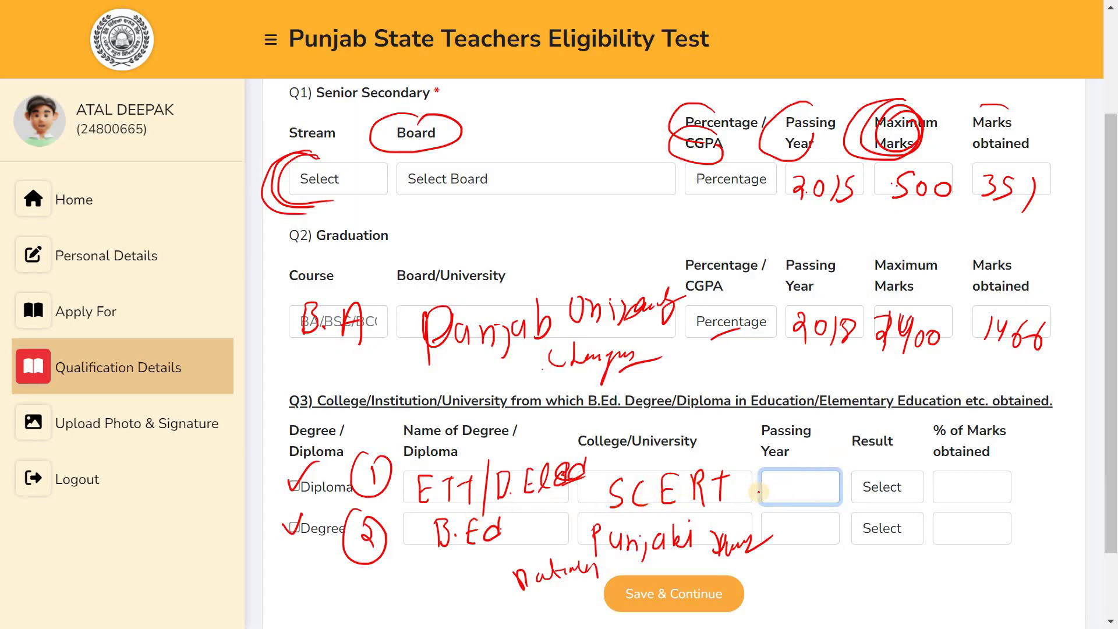
pyautogui.moveTo(768, 481)
pyautogui.mouseDown()
pyautogui.moveTo(783, 501)
pyautogui.moveTo(827, 497)
pyautogui.moveTo(835, 477)
pyautogui.mouseUp()
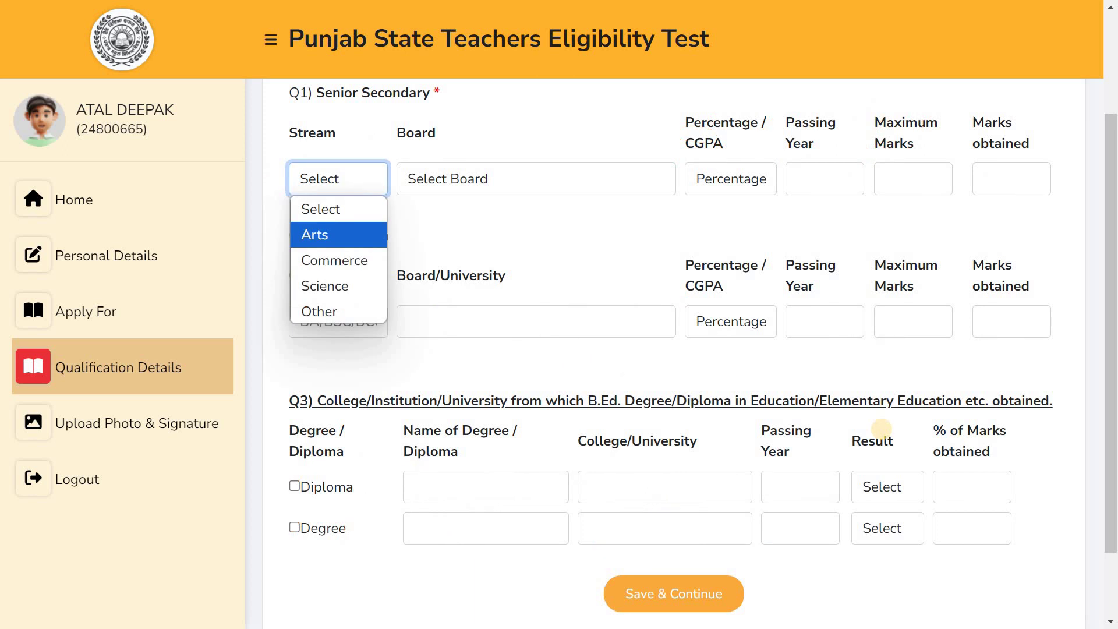
# - Mark the Senior Secondary stream choices and the Punjab School Education Board (PSEB) entry among the boards in red
pyautogui.moveTo(360, 286); pyautogui.dragTo(349, 312)
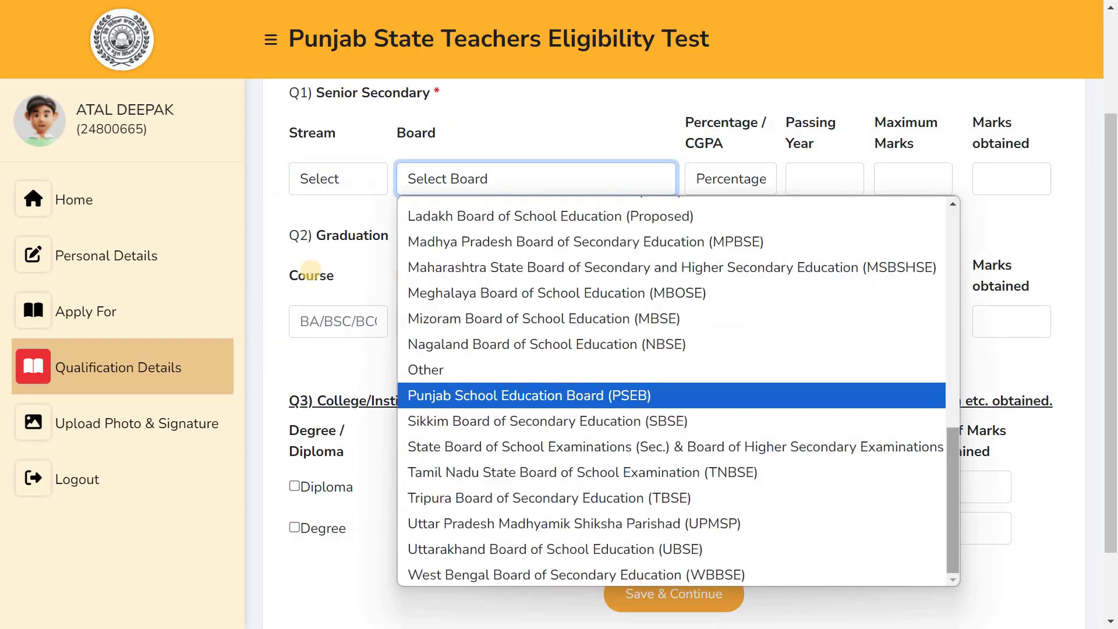
pyautogui.moveTo(629, 379)
pyautogui.mouseDown()
pyautogui.moveTo(641, 426)
pyautogui.moveTo(634, 377)
pyautogui.mouseUp()
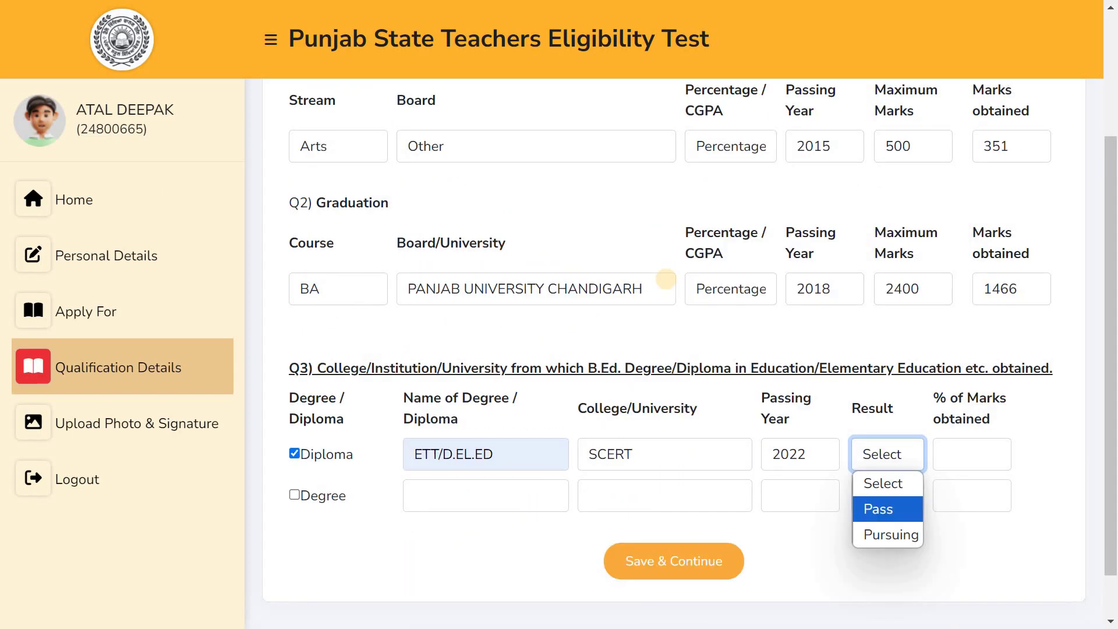
# - Tick the Diploma row in red, circle SCERT and 2022, write 2025 beside the year and mark the Pursuing result option
pyautogui.moveTo(291, 451); pyautogui.dragTo(301, 454)
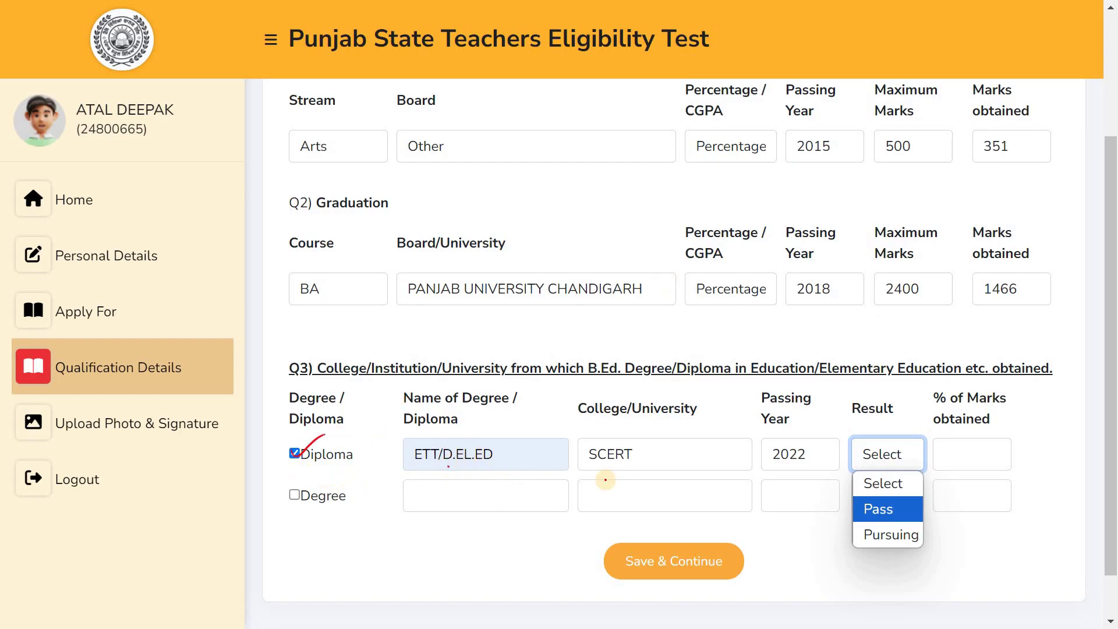
pyautogui.moveTo(593, 440); pyautogui.dragTo(632, 449)
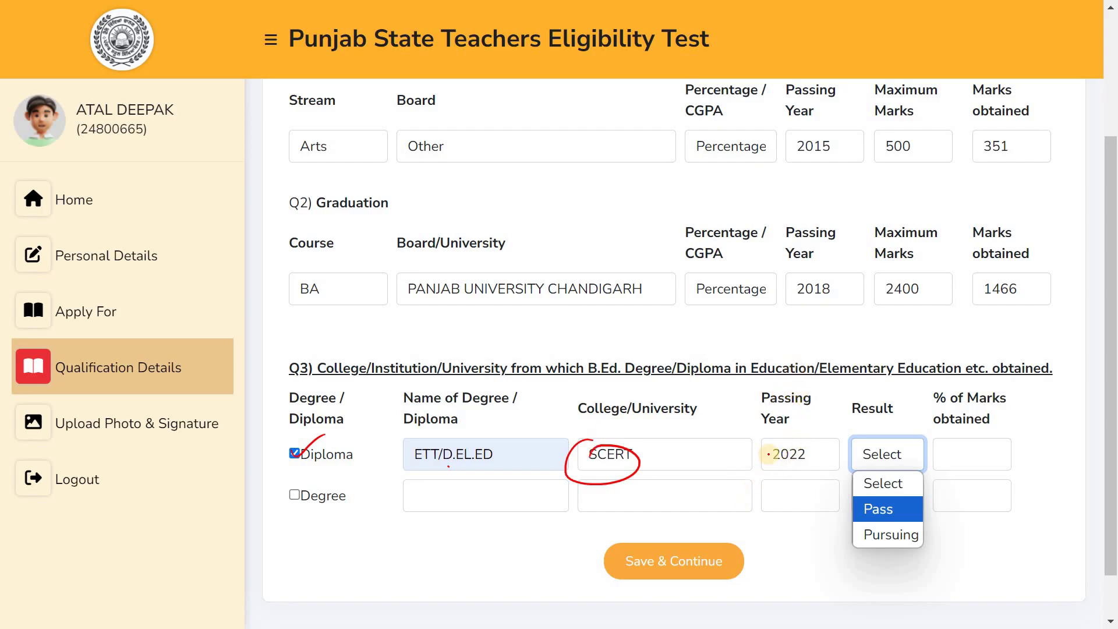
pyautogui.moveTo(779, 437)
pyautogui.mouseDown()
pyautogui.moveTo(805, 453)
pyautogui.moveTo(851, 428)
pyautogui.mouseUp()
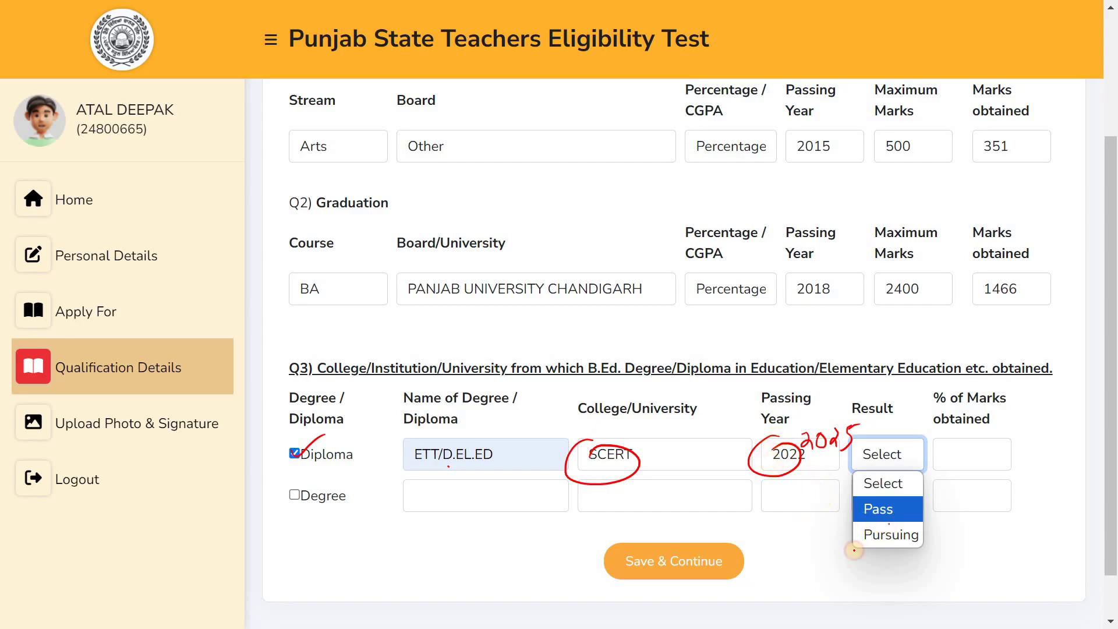
pyautogui.moveTo(851, 527); pyautogui.dragTo(930, 533)
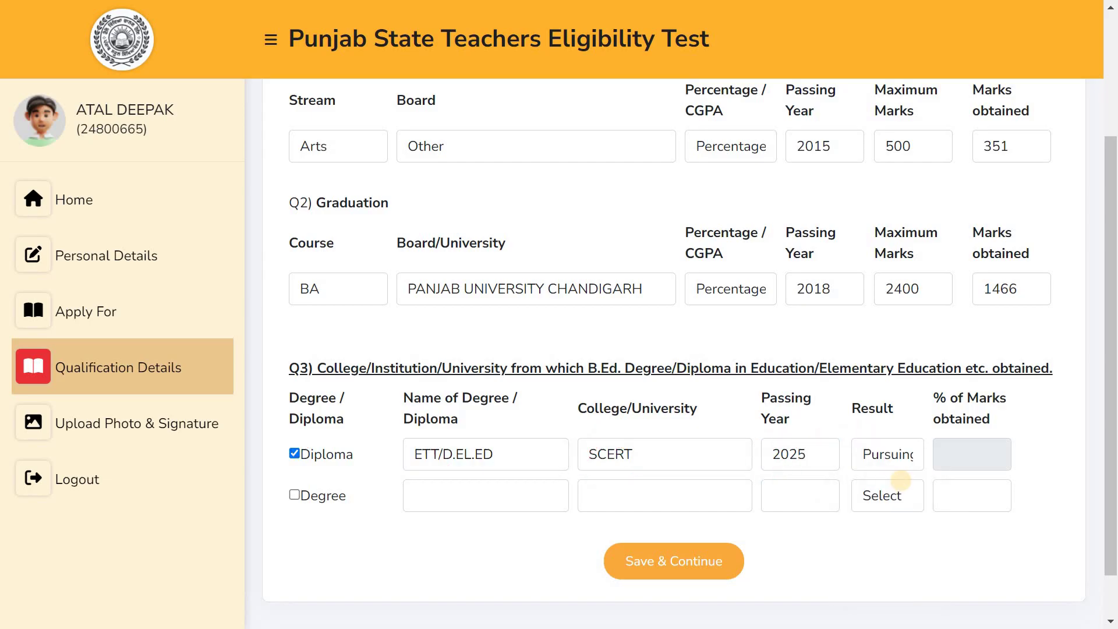
# - Circle the diploma's 2025 passing year, Pursuing result and greyed-out marks percentage field in red
pyautogui.moveTo(763, 468)
pyautogui.mouseDown()
pyautogui.moveTo(796, 435)
pyautogui.moveTo(764, 469)
pyautogui.mouseUp()
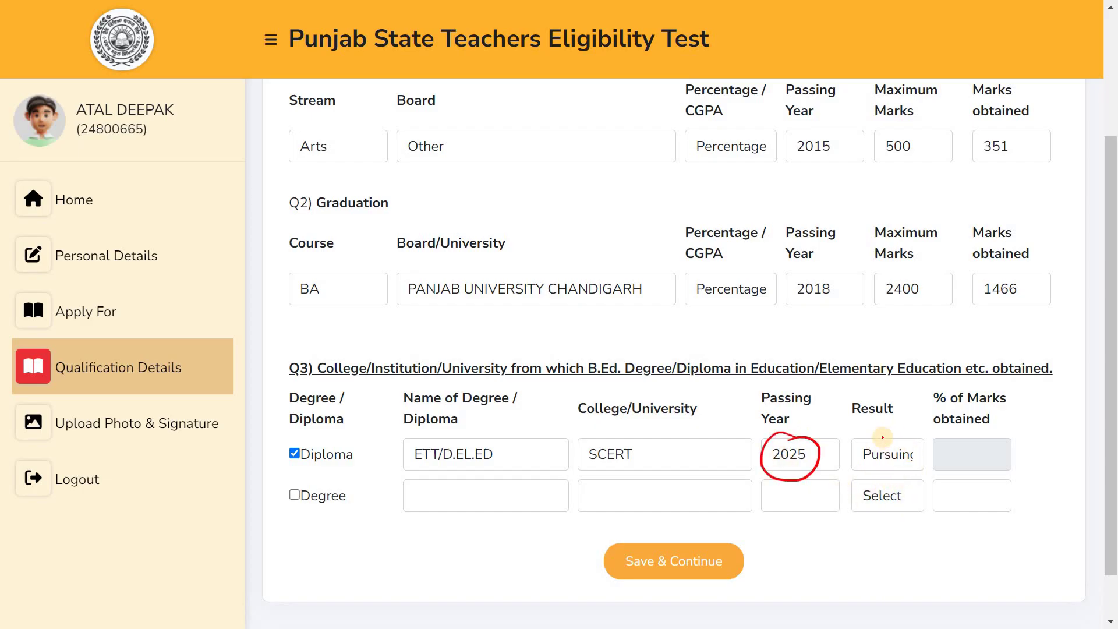
pyautogui.moveTo(884, 438)
pyautogui.mouseDown()
pyautogui.moveTo(851, 437)
pyautogui.moveTo(882, 463)
pyautogui.mouseUp()
pyautogui.moveTo(998, 448); pyautogui.dragTo(937, 472)
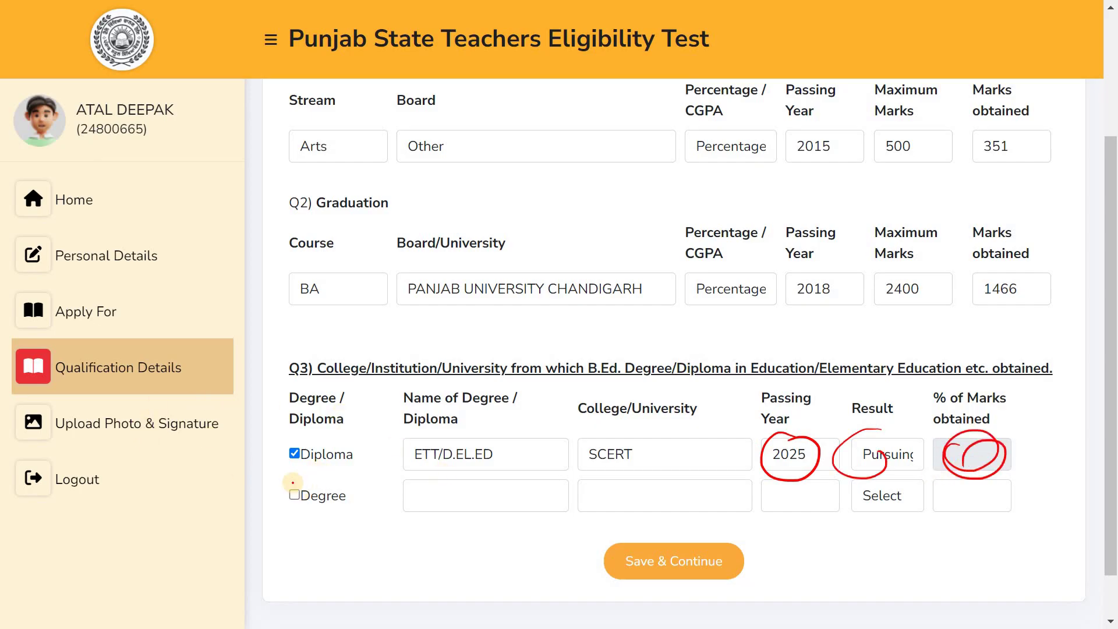
# - Mark the Degree checkbox and circle its B.ED name and Punjabi University entry in red
pyautogui.moveTo(281, 487); pyautogui.dragTo(284, 497)
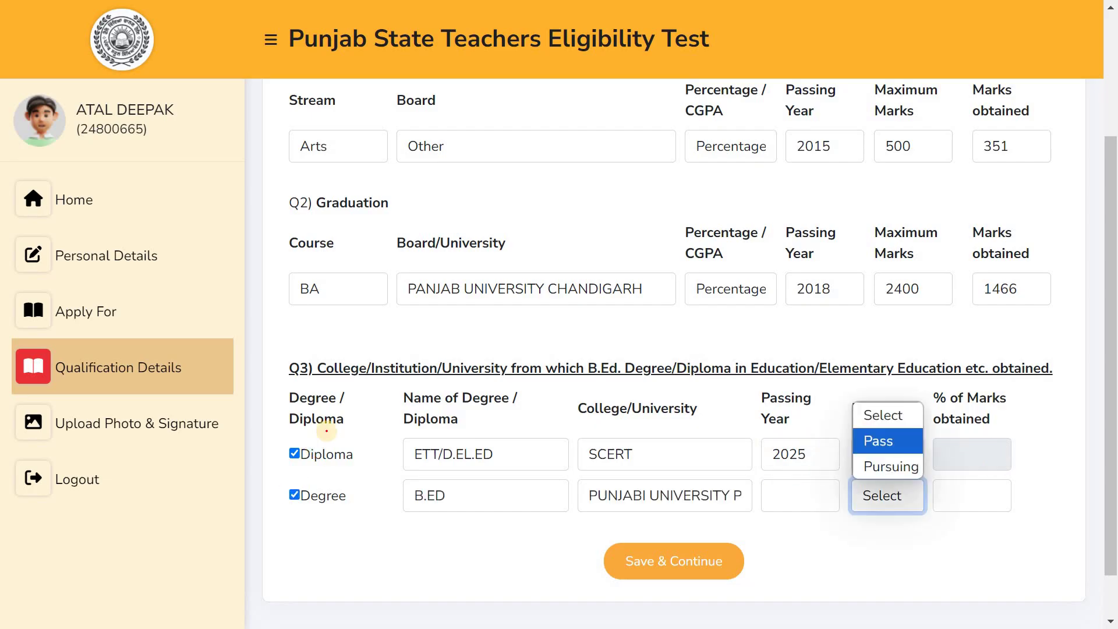
pyautogui.moveTo(432, 480); pyautogui.dragTo(428, 479)
pyautogui.moveTo(622, 474)
pyautogui.mouseDown()
pyautogui.moveTo(611, 474)
pyautogui.moveTo(631, 526)
pyautogui.moveTo(643, 526)
pyautogui.mouseUp()
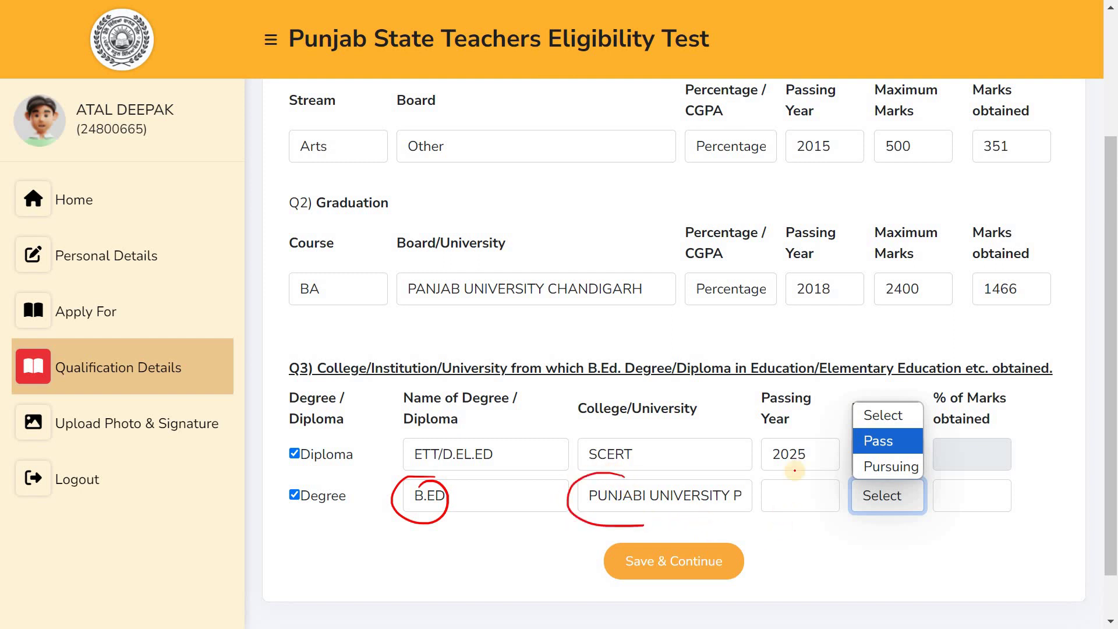
# - Handwrite 2020 as the degree's passing year, circle the Pass result option and write 81% for its marks in red
pyautogui.moveTo(765, 492)
pyautogui.mouseDown()
pyautogui.moveTo(766, 506)
pyautogui.moveTo(801, 489)
pyautogui.moveTo(818, 497)
pyautogui.moveTo(817, 541)
pyautogui.moveTo(805, 485)
pyautogui.mouseUp()
pyautogui.moveTo(897, 428); pyautogui.dragTo(860, 448)
pyautogui.moveTo(964, 491); pyautogui.dragTo(966, 515)
pyautogui.moveTo(1010, 488); pyautogui.dragTo(990, 524)
pyautogui.click(1006, 515)
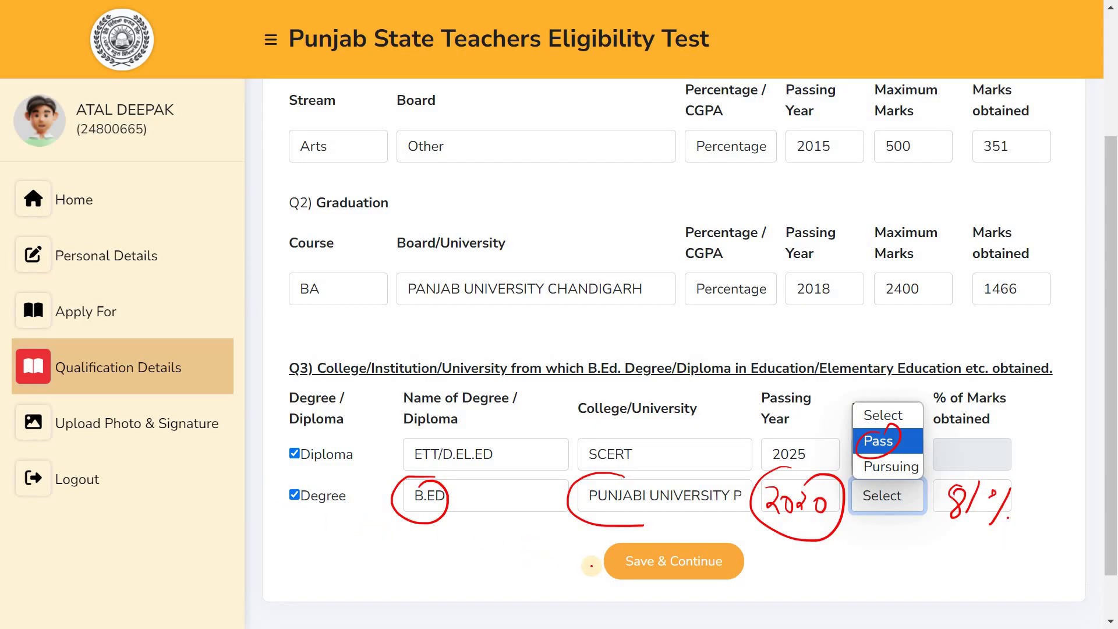
# - Mark Save & Continue and the qualification save dialog in red, and accept the dialog to continue to photo and signature upload
pyautogui.moveTo(634, 537)
pyautogui.mouseDown()
pyautogui.moveTo(596, 573)
pyautogui.moveTo(753, 590)
pyautogui.moveTo(680, 528)
pyautogui.mouseUp()
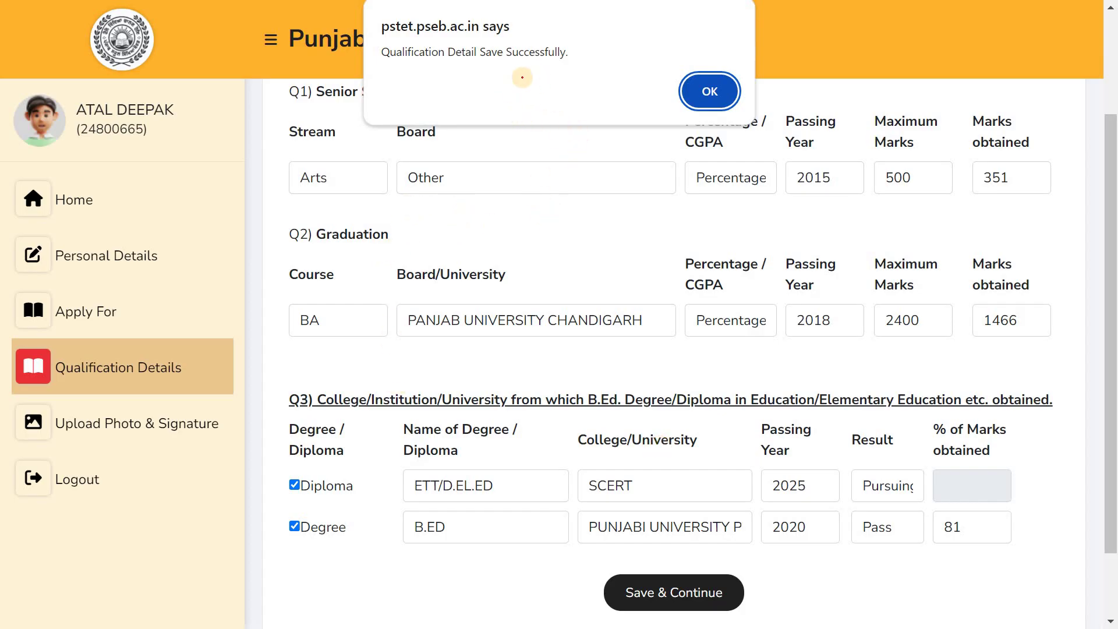
pyautogui.moveTo(410, 92); pyautogui.dragTo(498, 100)
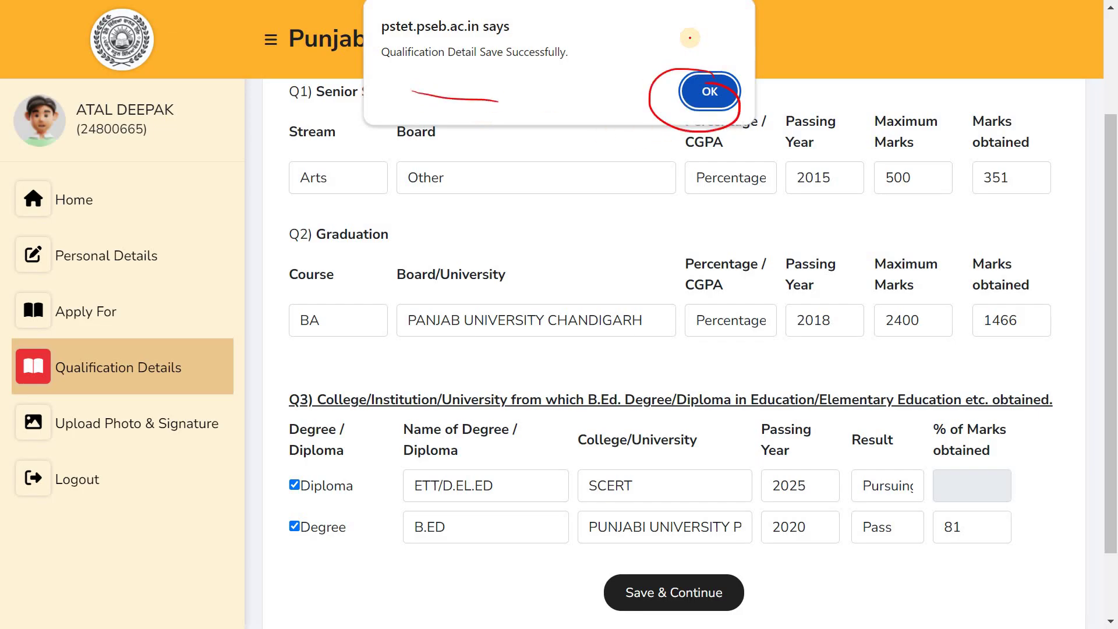
pyautogui.press('Return')
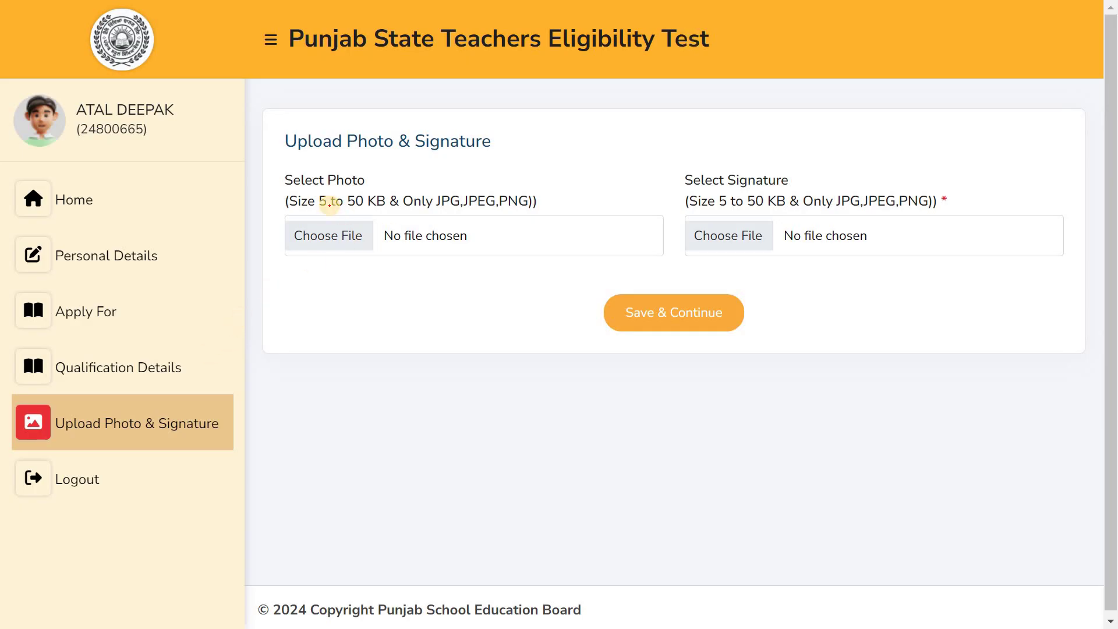
# - Circle the photo's 5 to 50 KB size limit, underline the JPG, JPEG, PNG formats and handwrite <50 kb in red
pyautogui.moveTo(336, 185)
pyautogui.mouseDown()
pyautogui.moveTo(308, 187)
pyautogui.moveTo(353, 222)
pyautogui.moveTo(345, 185)
pyautogui.mouseUp()
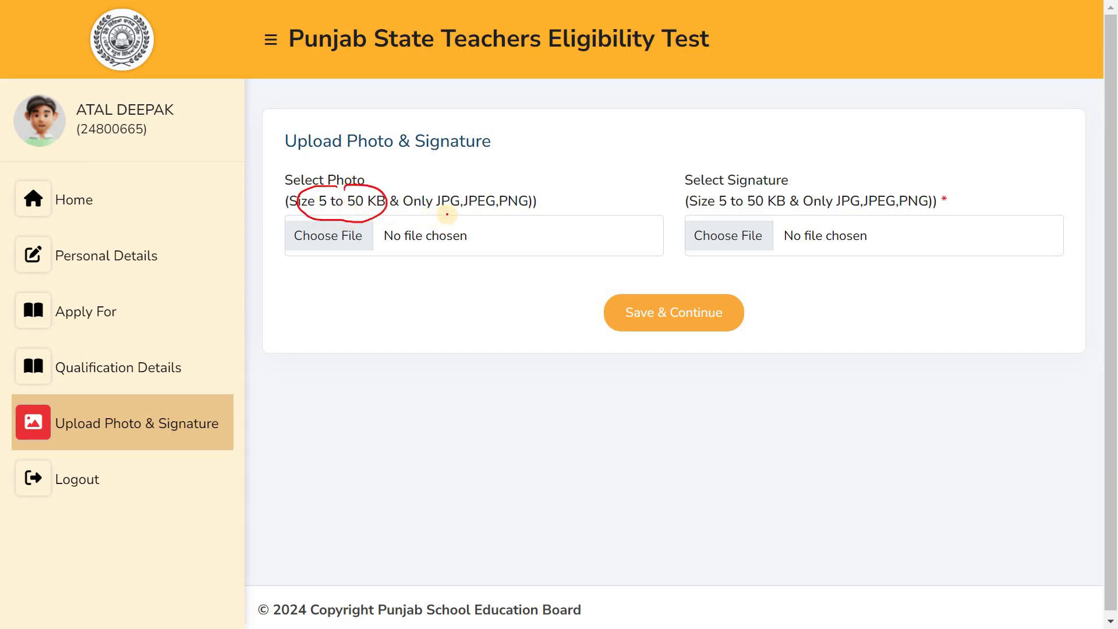
pyautogui.moveTo(426, 214); pyautogui.dragTo(542, 213)
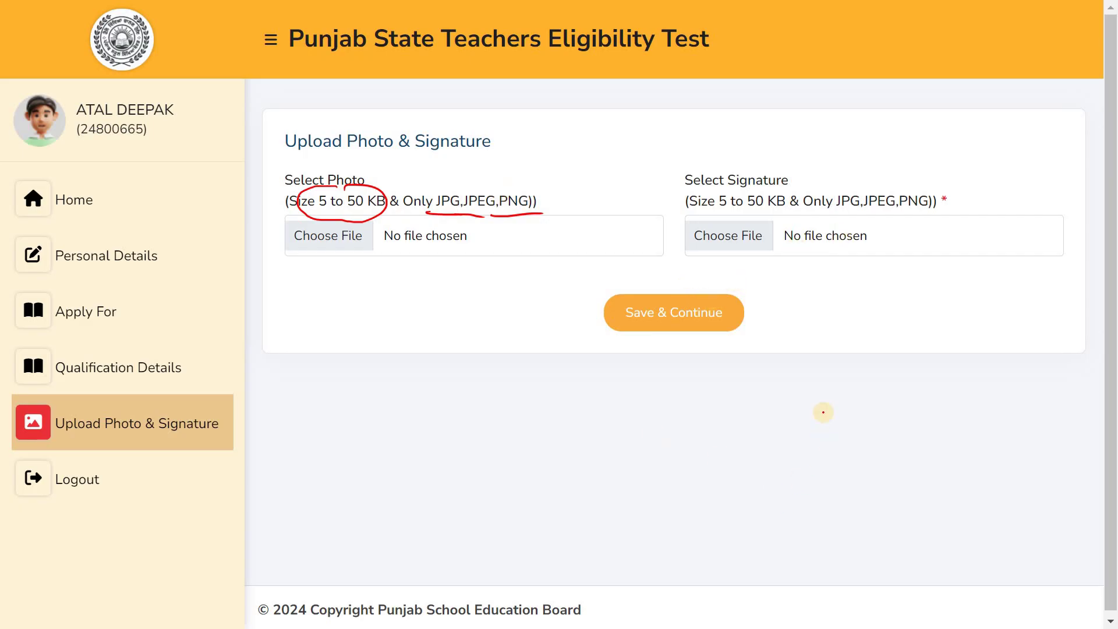
pyautogui.moveTo(834, 392)
pyautogui.mouseDown()
pyautogui.moveTo(834, 427)
pyautogui.moveTo(848, 424)
pyautogui.mouseUp()
pyautogui.moveTo(873, 402); pyautogui.dragTo(901, 418)
pyautogui.moveTo(905, 409)
pyautogui.mouseDown()
pyautogui.moveTo(920, 402)
pyautogui.moveTo(943, 420)
pyautogui.mouseUp()
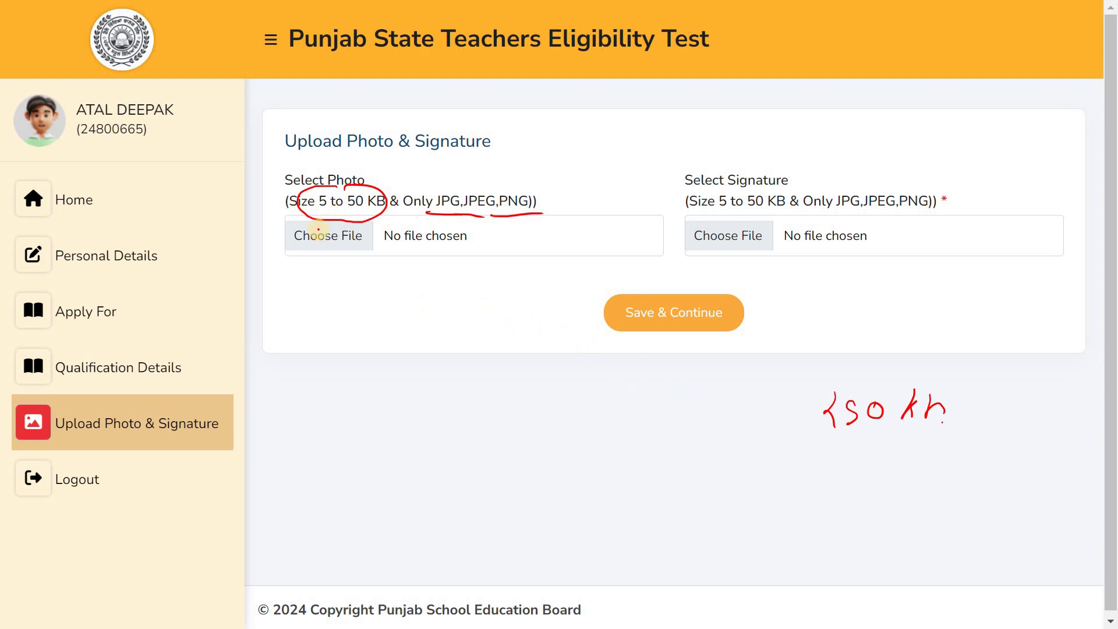
# - Circle the photo and signature Choose File controls in red, and put a red tick on the uploaded photo and a circle around the signature
pyautogui.moveTo(307, 214)
pyautogui.mouseDown()
pyautogui.moveTo(306, 272)
pyautogui.moveTo(373, 218)
pyautogui.mouseUp()
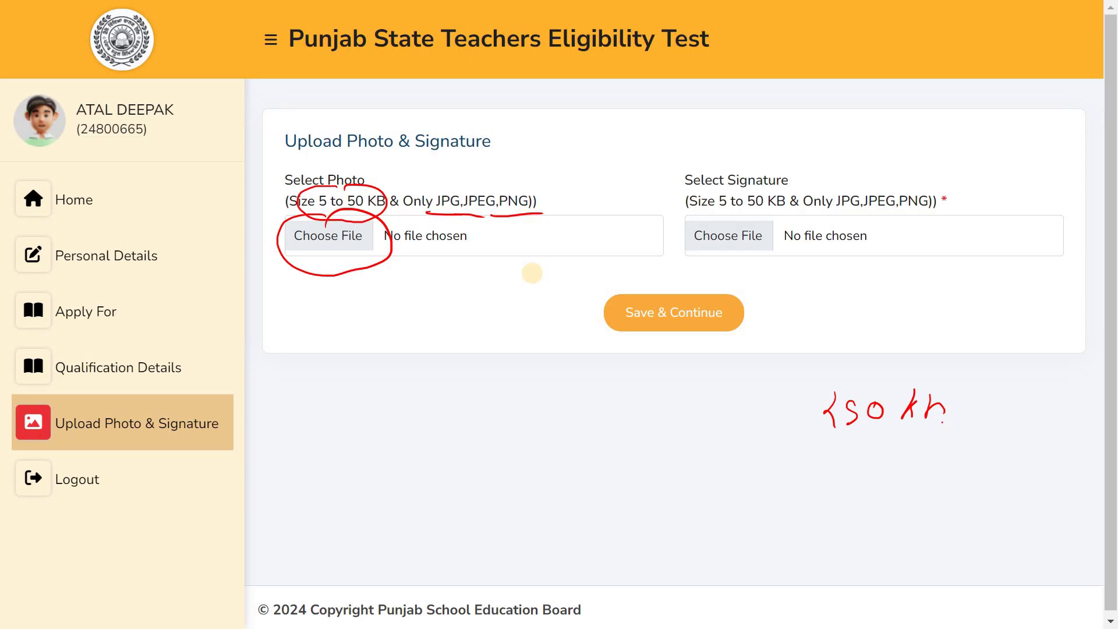
pyautogui.moveTo(708, 214); pyautogui.dragTo(747, 242)
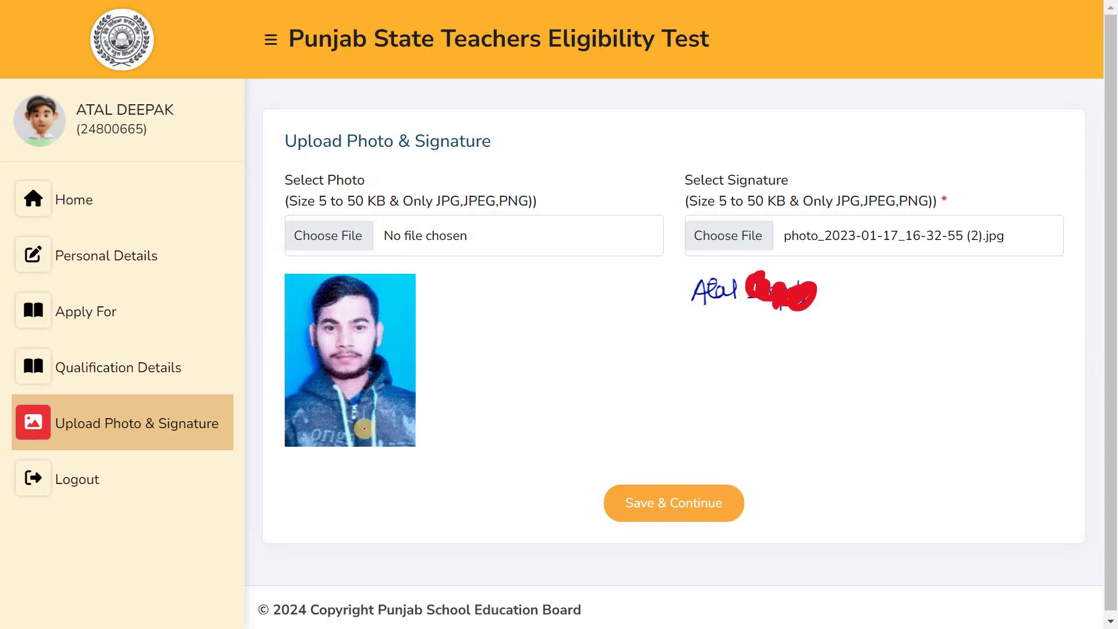
pyautogui.moveTo(444, 377); pyautogui.dragTo(460, 364)
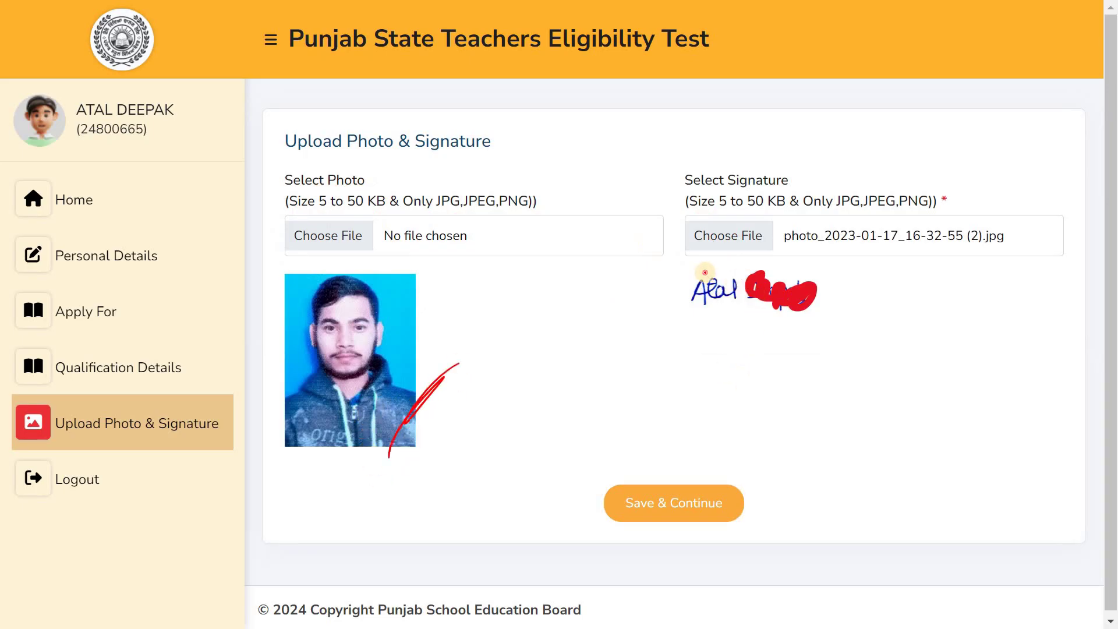
pyautogui.moveTo(826, 322); pyautogui.dragTo(738, 321)
# - Circle Save & Continue and mark the photo and signature upload dialog in red, and continue to the PSTET Payment & Declaration page
pyautogui.moveTo(626, 472)
pyautogui.mouseDown()
pyautogui.moveTo(581, 490)
pyautogui.moveTo(731, 539)
pyautogui.moveTo(696, 548)
pyautogui.moveTo(667, 467)
pyautogui.mouseUp()
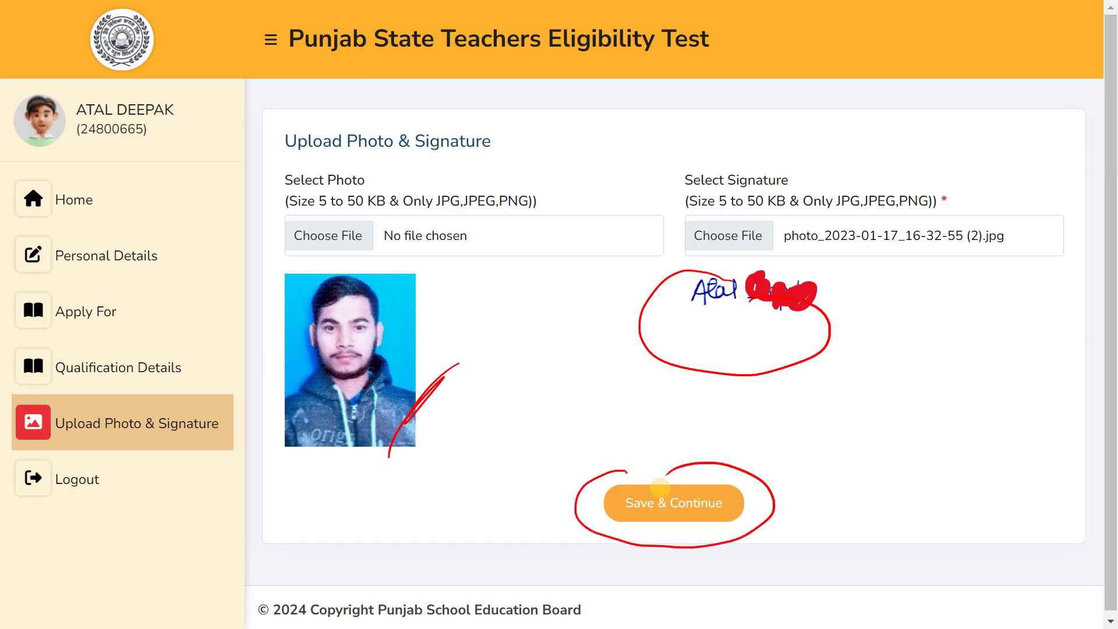
pyautogui.click(660, 488)
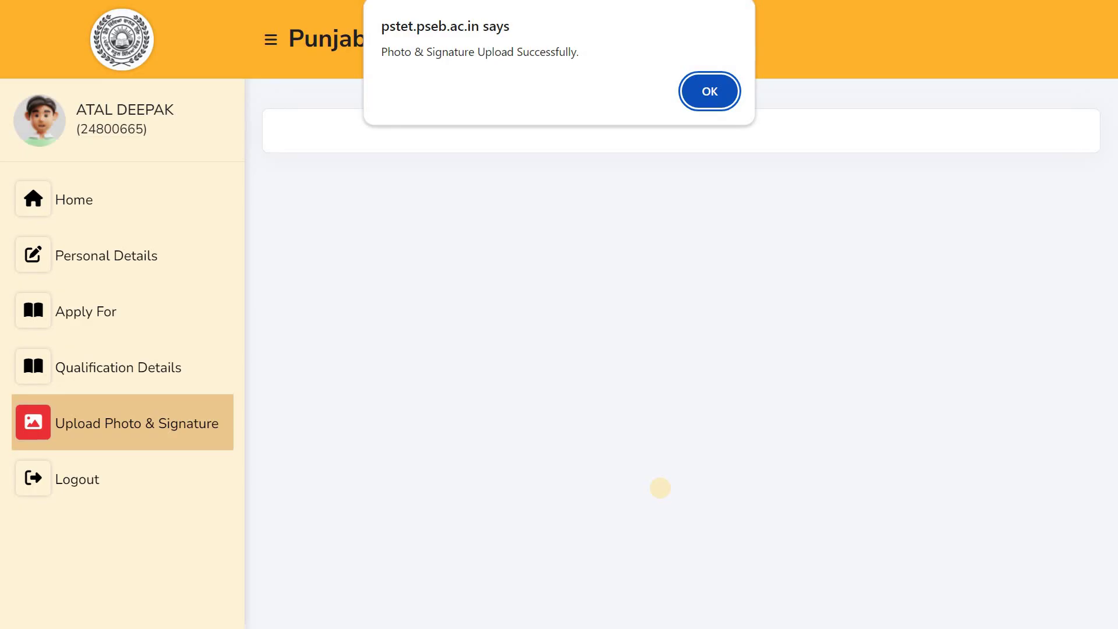
pyautogui.moveTo(441, 105); pyautogui.dragTo(518, 100)
pyautogui.press('Return')
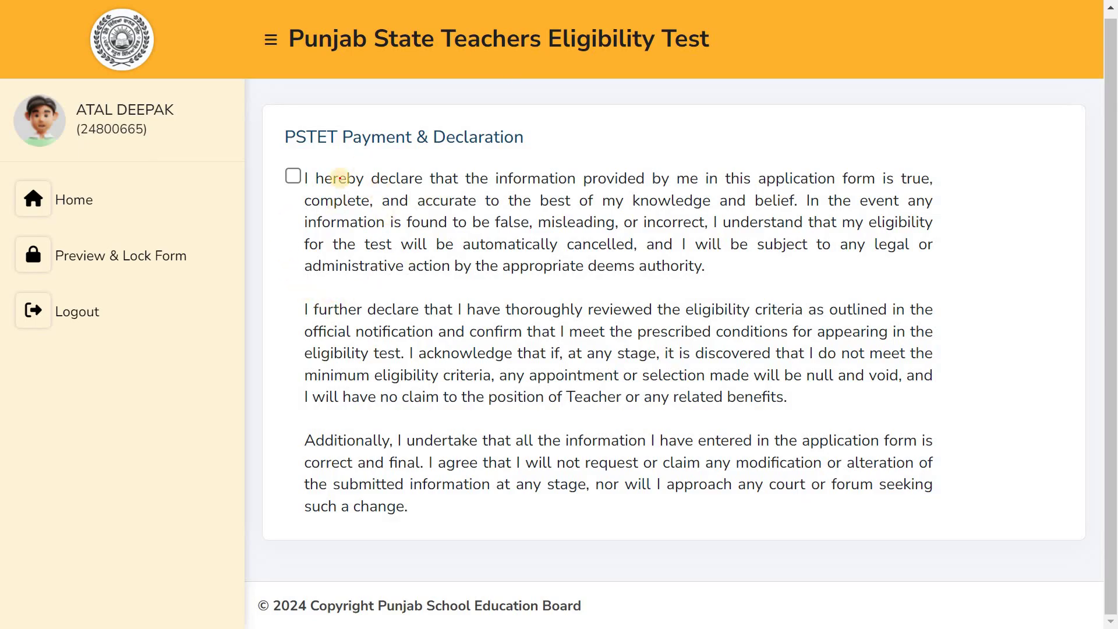
# - Draw red tick marks at the declaration checkbox on the PSTET Payment & Declaration page
pyautogui.moveTo(284, 210); pyautogui.dragTo(331, 184)
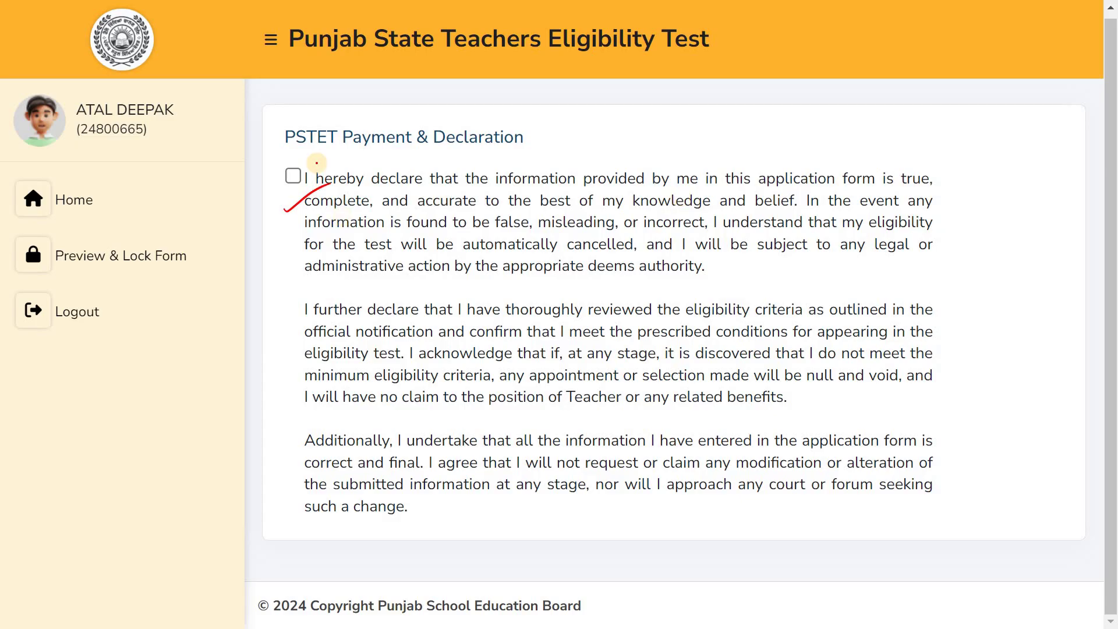
pyautogui.moveTo(283, 169); pyautogui.dragTo(316, 143)
# - Go back to the form preview, circle Proceed for Payment & Declaration in red, and return to the declaration page
pyautogui.press('Left')
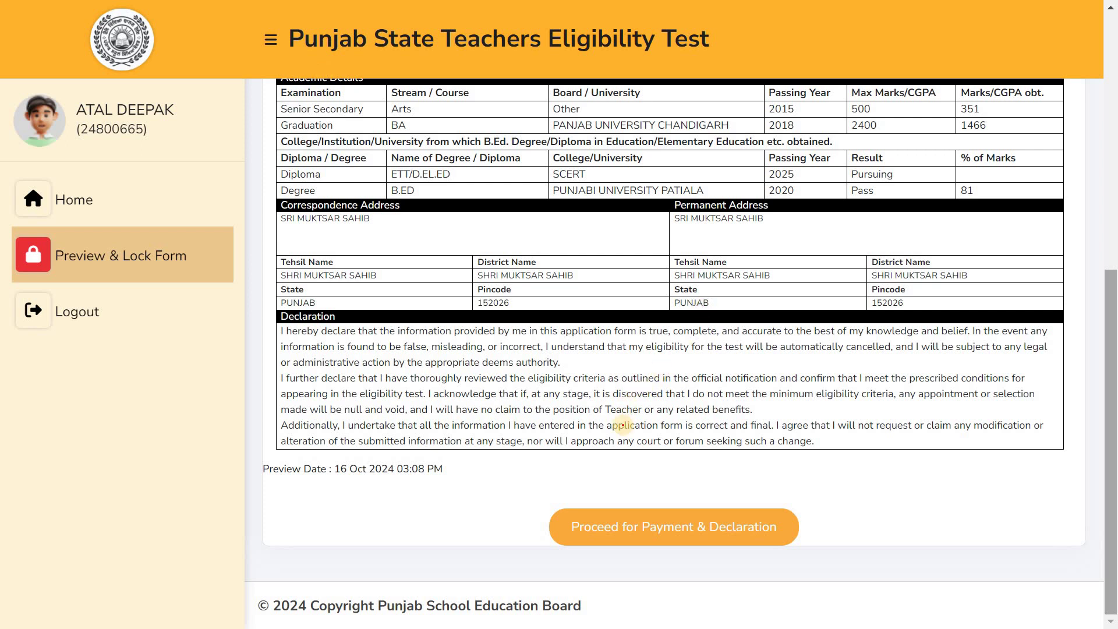
pyautogui.moveTo(598, 496)
pyautogui.mouseDown()
pyautogui.moveTo(564, 543)
pyautogui.moveTo(640, 554)
pyautogui.mouseUp()
pyautogui.moveTo(776, 494); pyautogui.dragTo(758, 553)
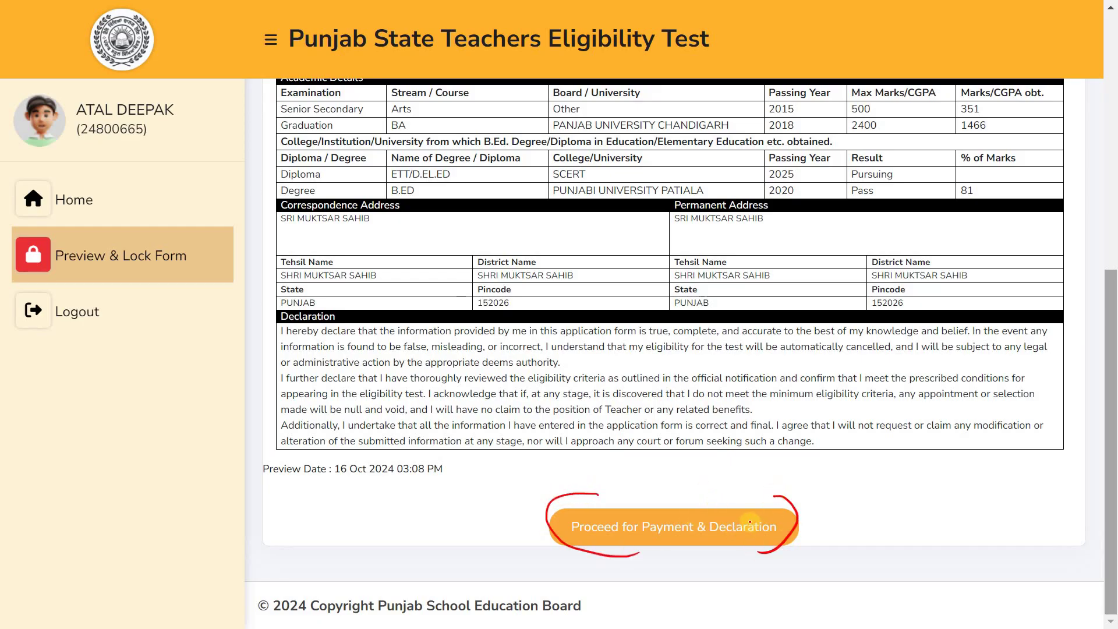
pyautogui.moveTo(592, 494)
pyautogui.mouseDown()
pyautogui.moveTo(559, 489)
pyautogui.moveTo(528, 527)
pyautogui.moveTo(605, 569)
pyautogui.mouseUp()
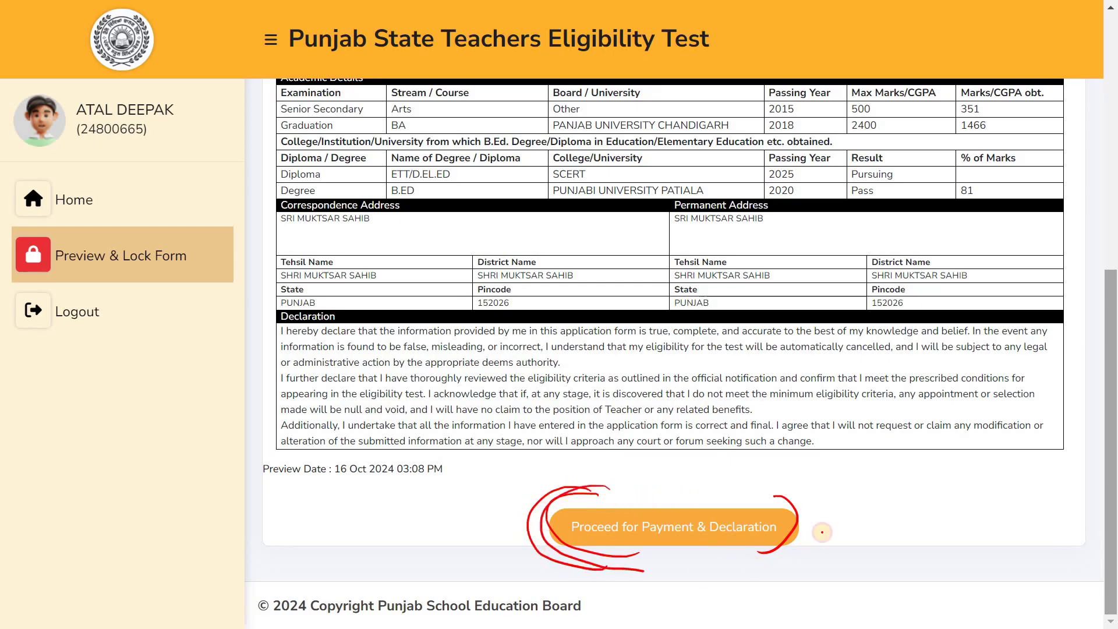
pyautogui.click(771, 531)
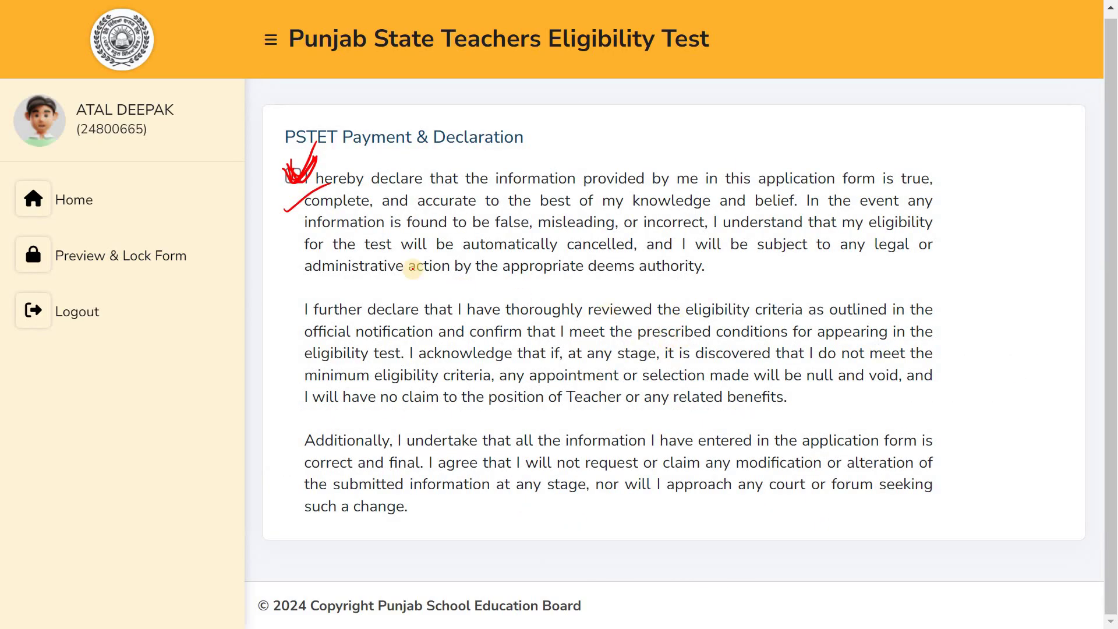
# - Mark the declaration checkbox once more in red and circle the Payment button on the application fee page
pyautogui.moveTo(305, 171); pyautogui.dragTo(323, 167)
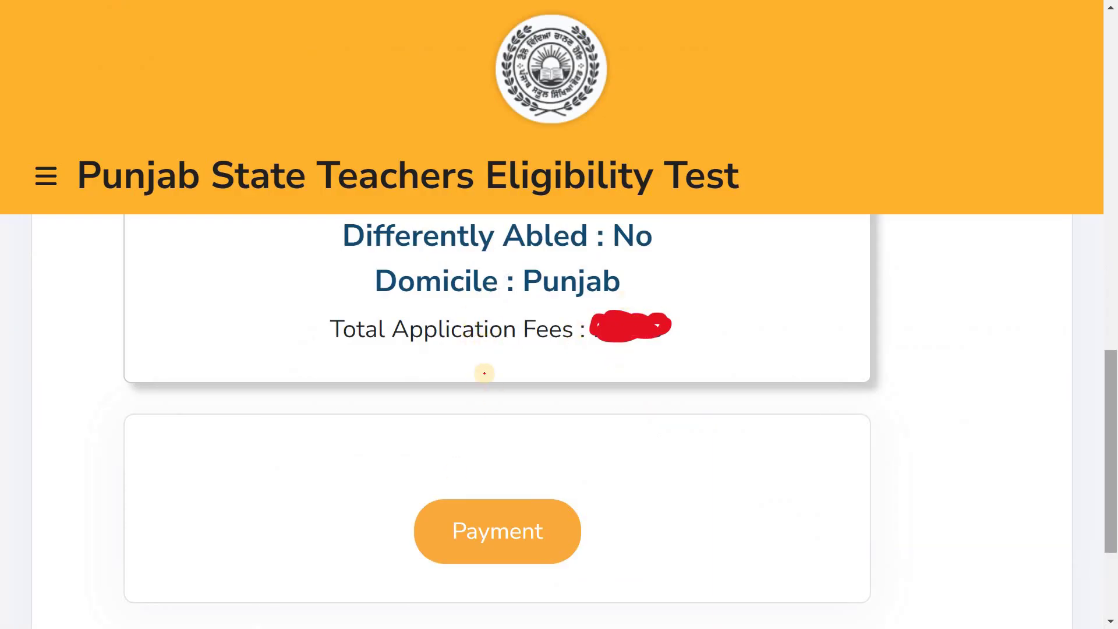
pyautogui.moveTo(441, 469)
pyautogui.mouseDown()
pyautogui.moveTo(394, 557)
pyautogui.moveTo(588, 477)
pyautogui.mouseUp()
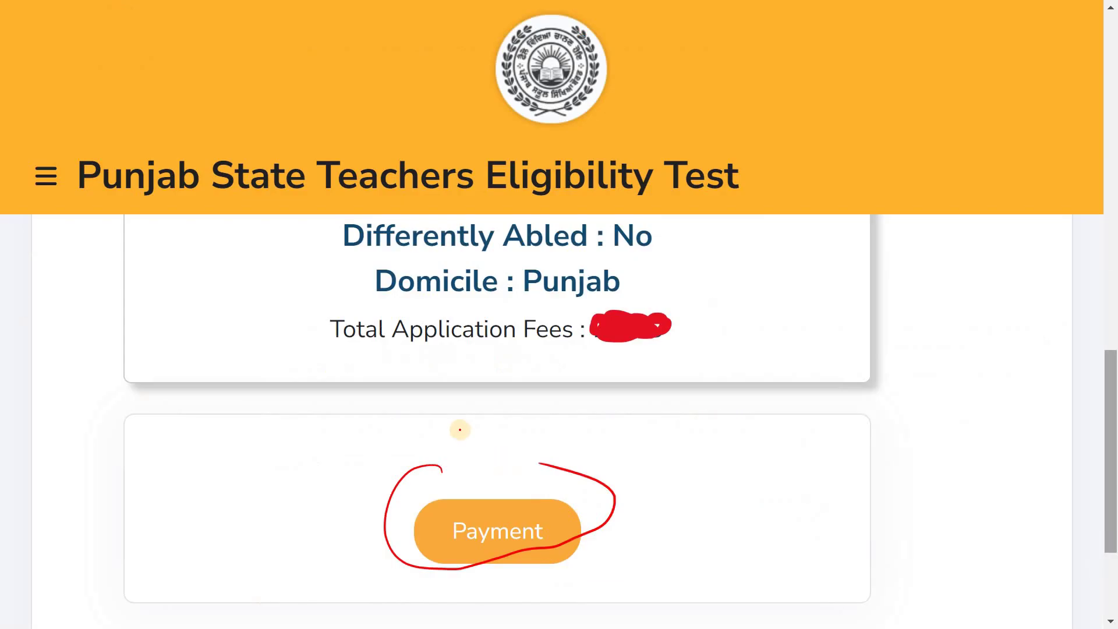
# - Switch to a blank white page, handwrite Like in red and draw a circle around it
pyautogui.press('w')
pyautogui.moveTo(406, 175); pyautogui.dragTo(430, 212)
pyautogui.moveTo(433, 198); pyautogui.dragTo(433, 216)
pyautogui.moveTo(456, 177); pyautogui.dragTo(448, 214)
pyautogui.moveTo(450, 198); pyautogui.dragTo(518, 201)
pyautogui.moveTo(419, 126)
pyautogui.mouseDown()
pyautogui.moveTo(515, 280)
pyautogui.moveTo(440, 160)
pyautogui.mouseUp()
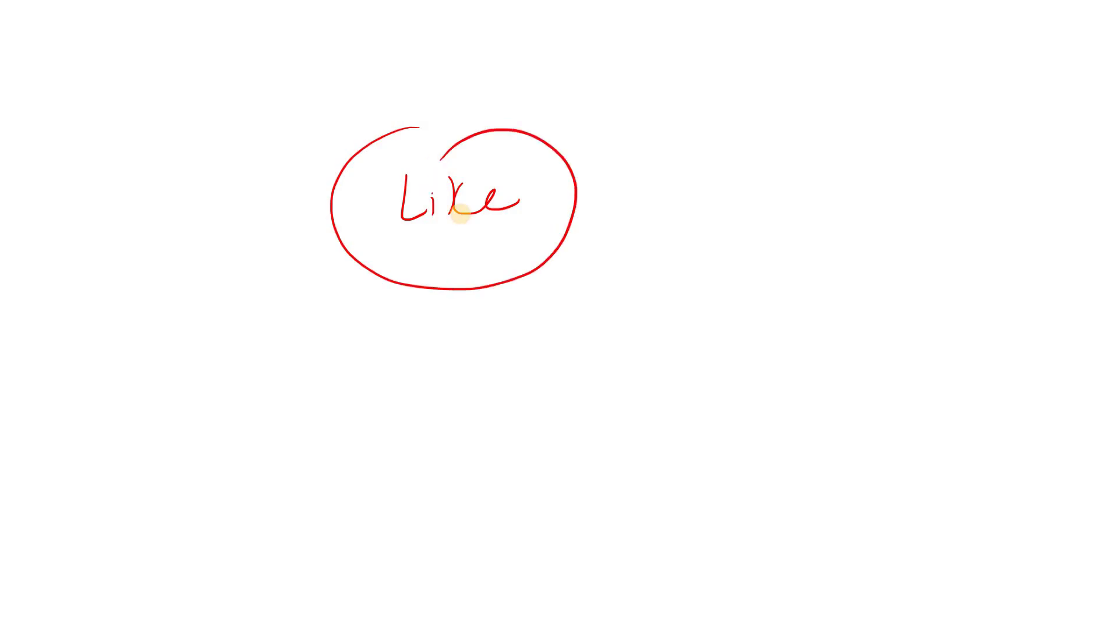